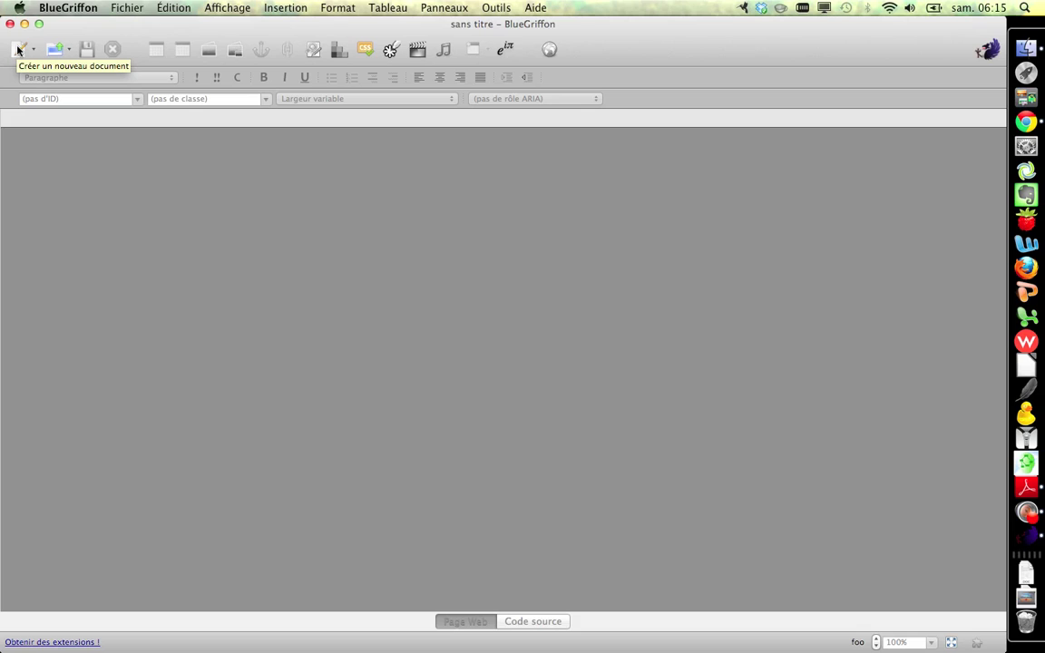
- Create a new blank document and check its source code before returning to the web page view
click(18, 50)
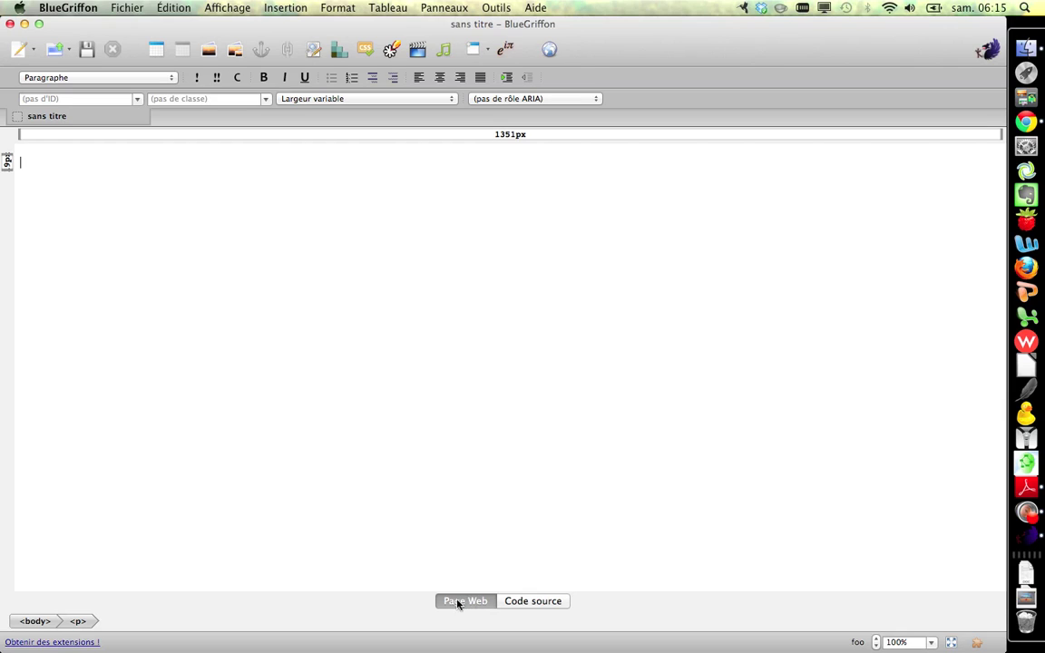
click(534, 602)
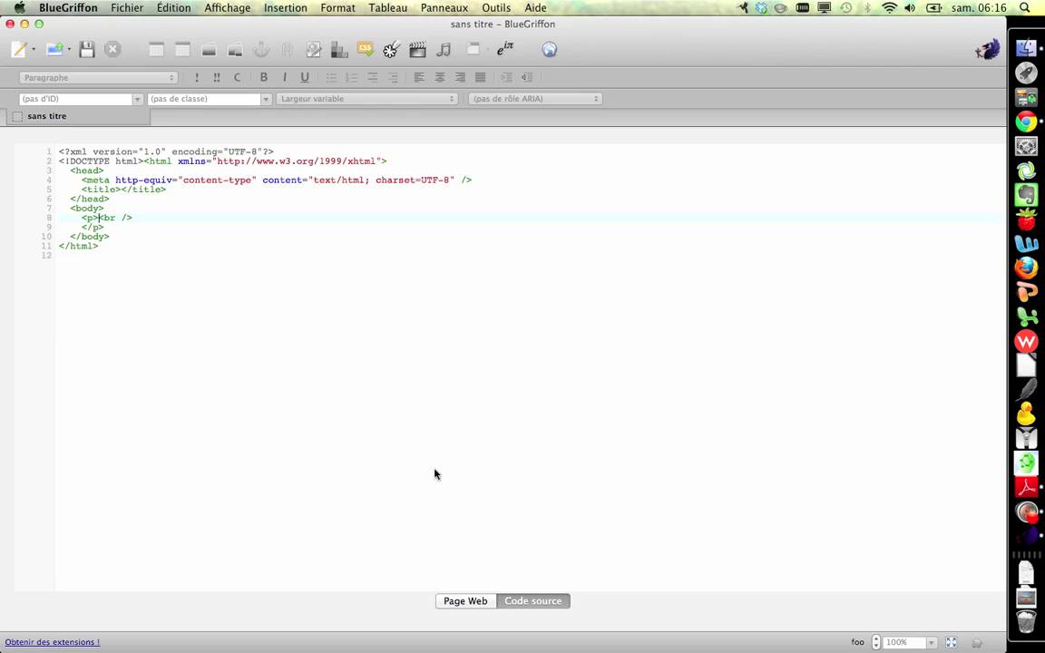
click(468, 600)
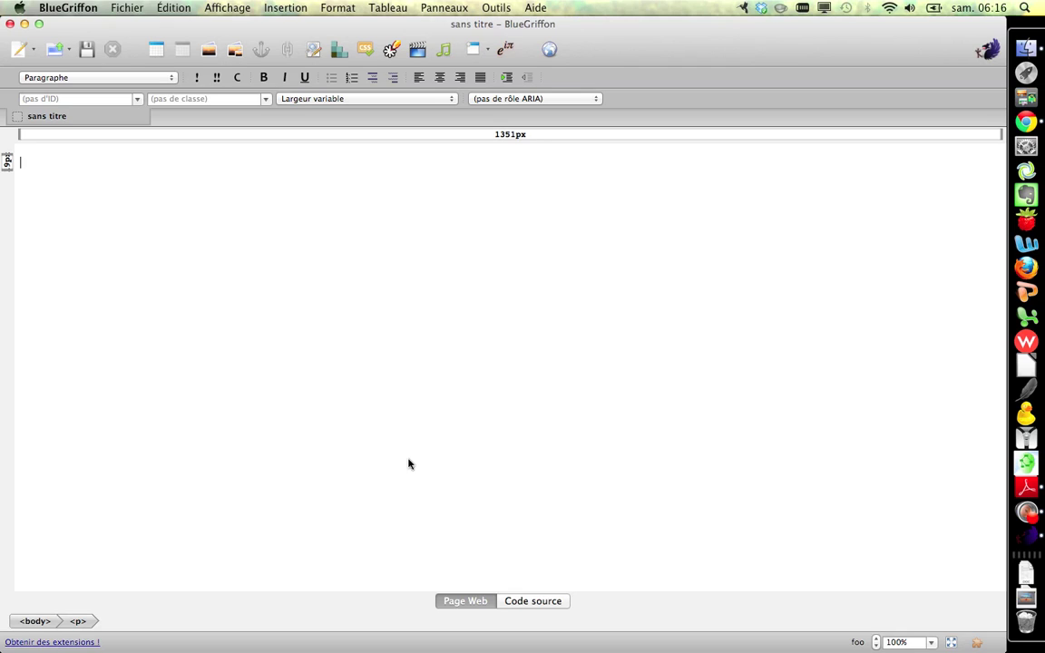
- Examine the head, body and paragraph elements in the document's source code, and return to the web page view
click(531, 602)
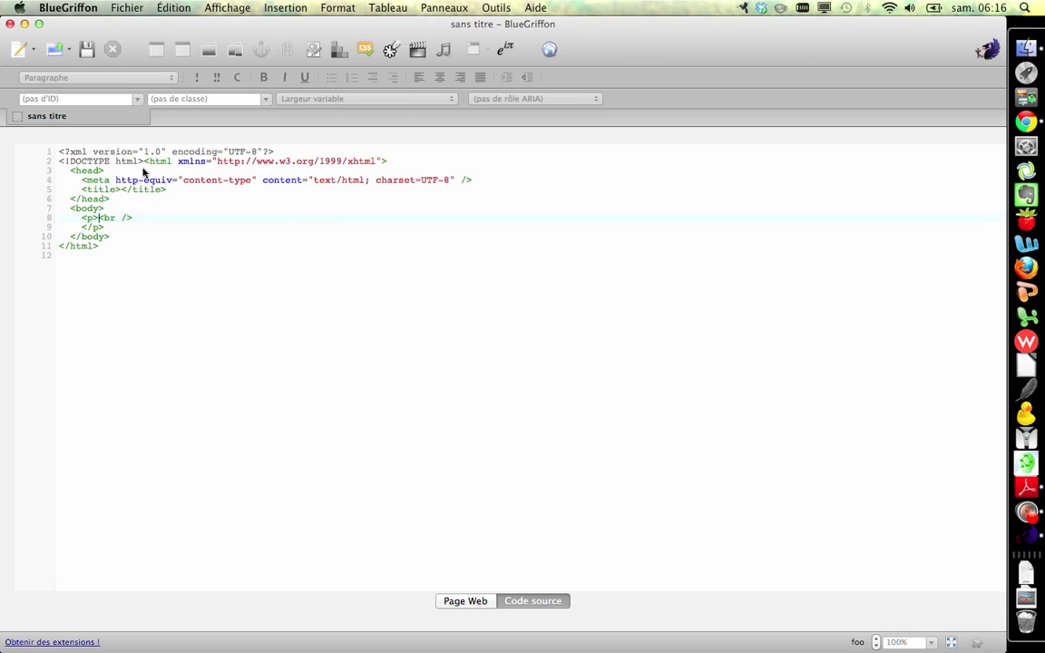
drag(57, 172, 59, 211)
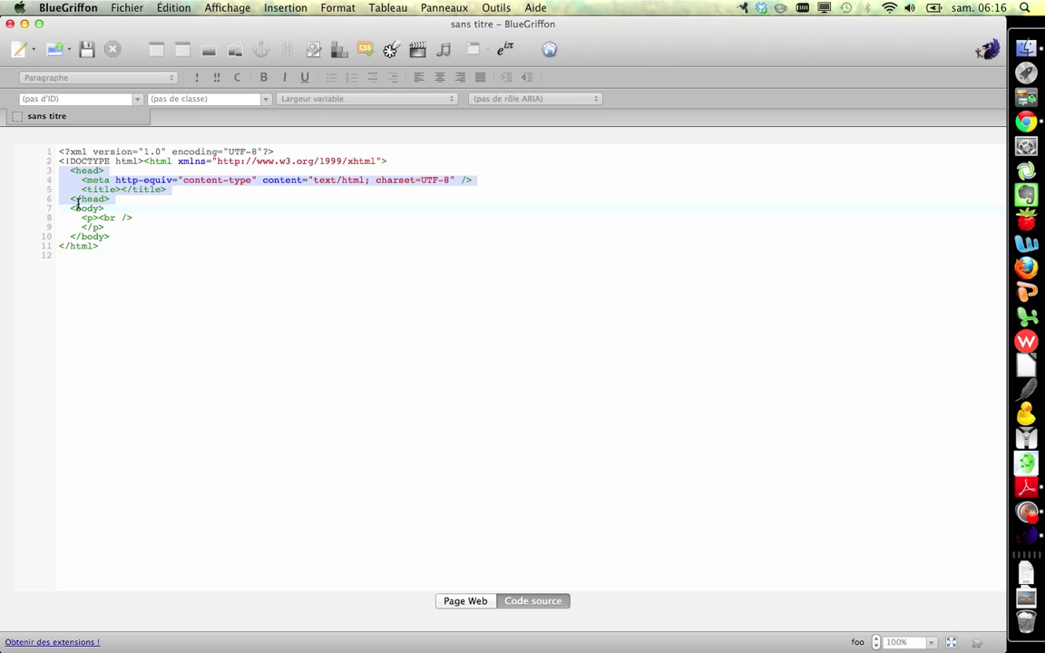
drag(58, 211, 57, 247)
click(59, 217)
drag(59, 218, 59, 237)
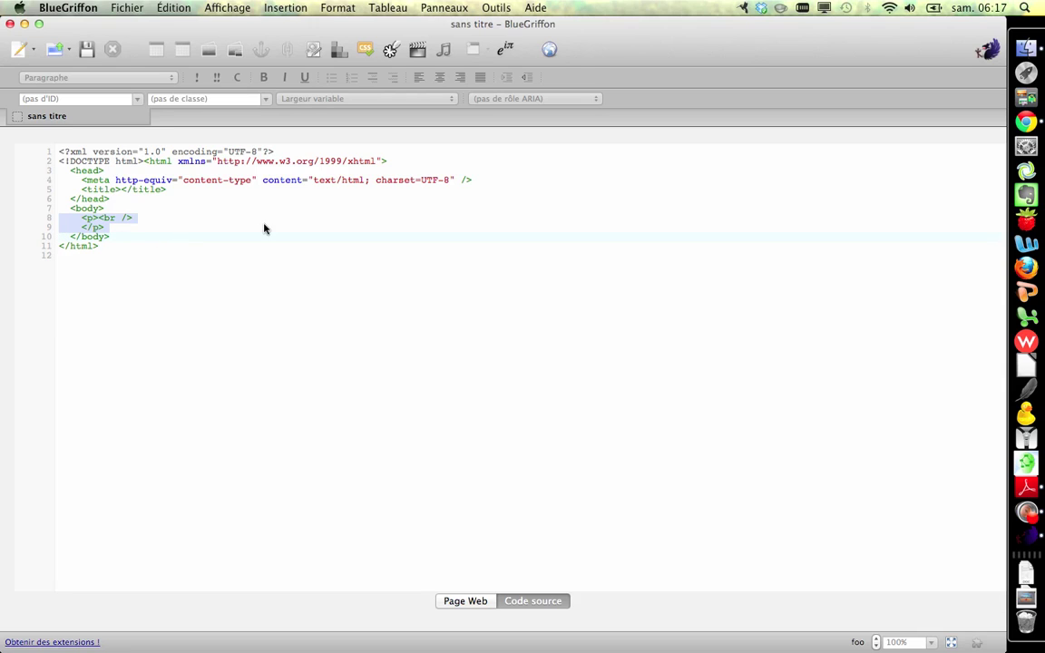
click(469, 599)
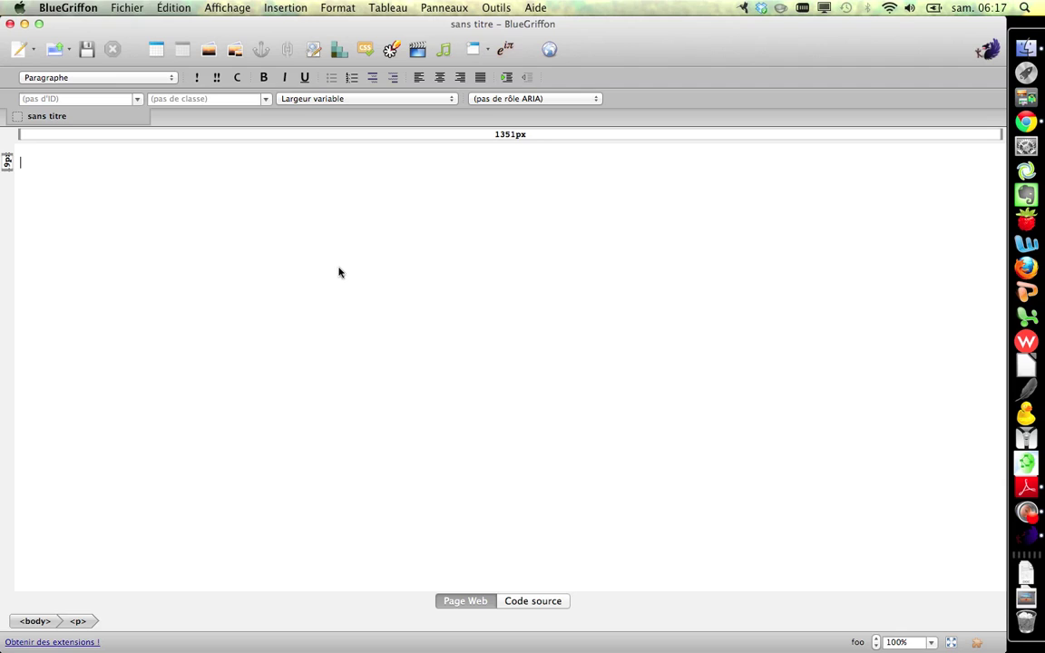
- Write "C'est ici que ça se passe" on the page and format the line as Titre de niveau 1
text(C'est ici que ca se passe)
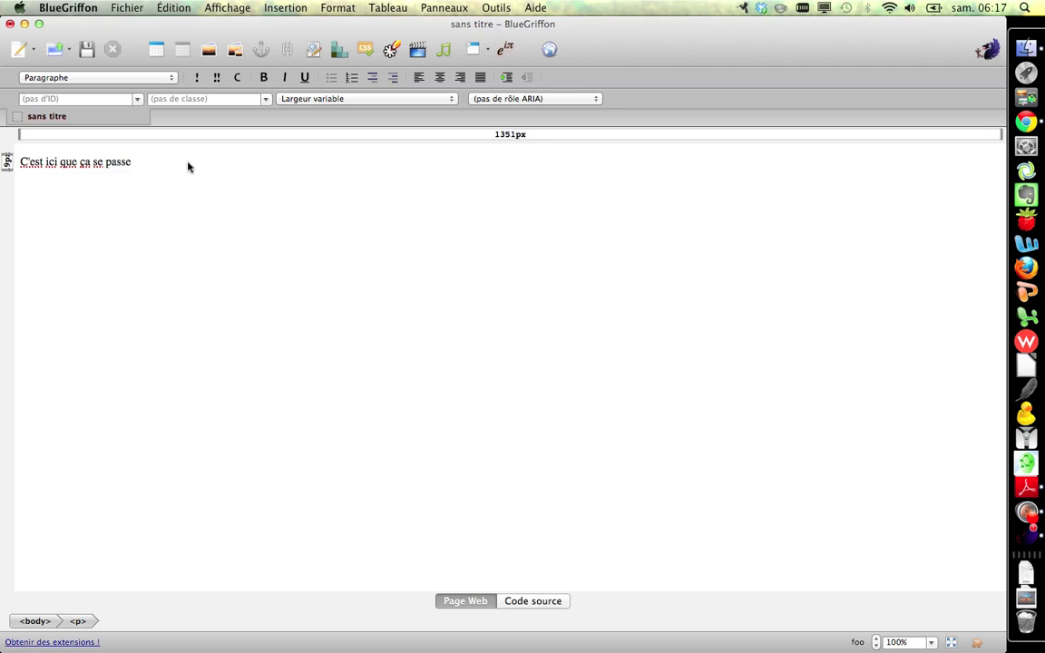
click(154, 80)
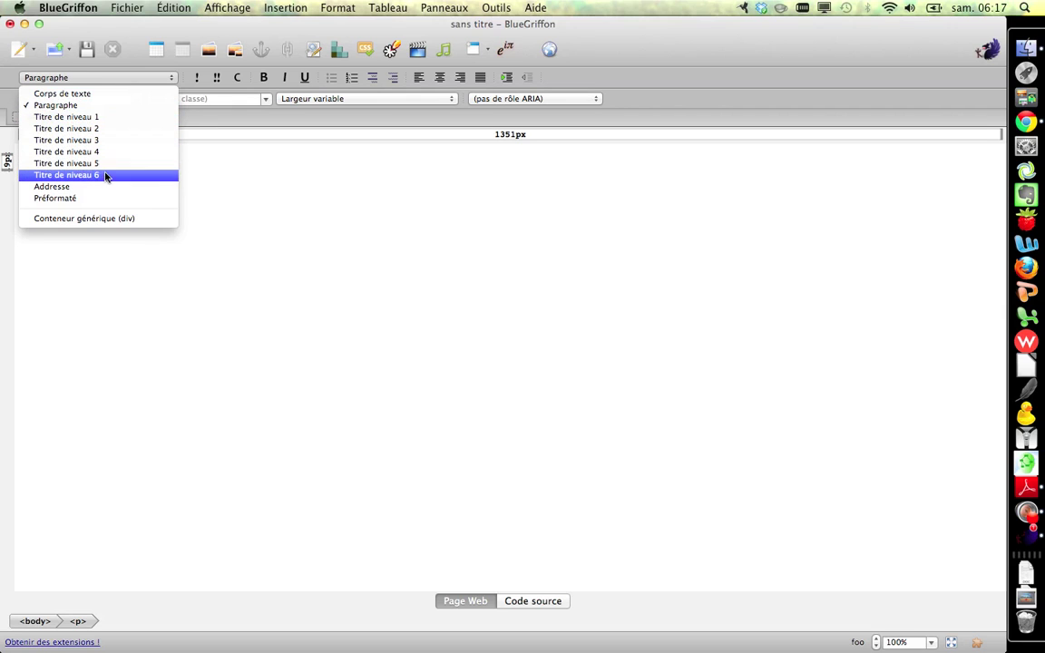
click(106, 120)
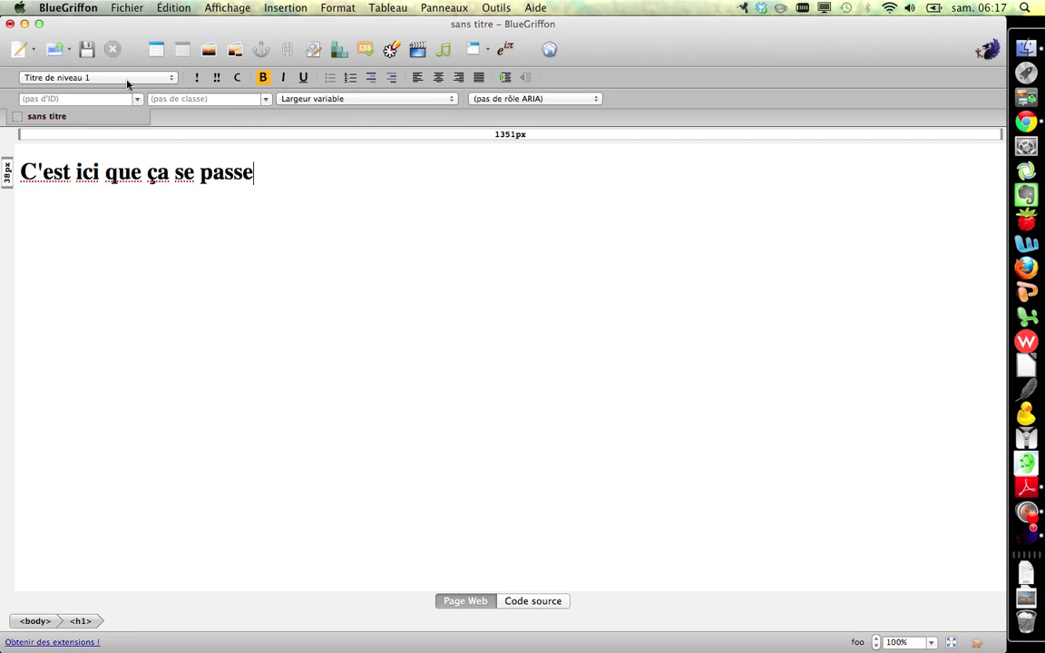
- Try the Titre de niveau 2, 3 and 5, Addresse and Corps de texte formats on the line, ending with Titre de niveau 1
click(129, 80)
click(126, 128)
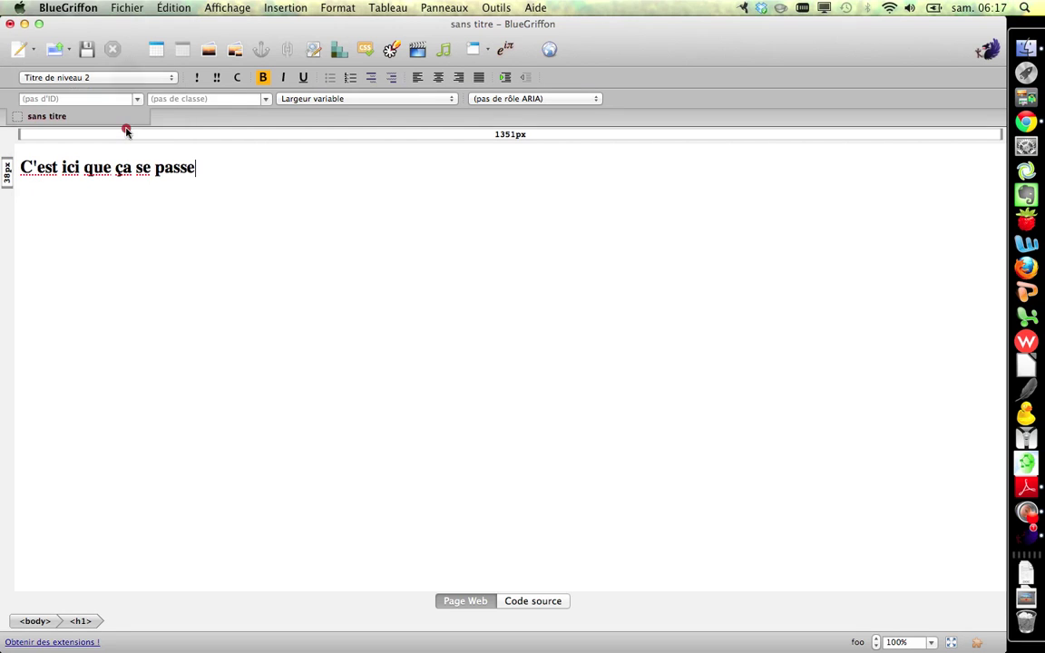
click(120, 79)
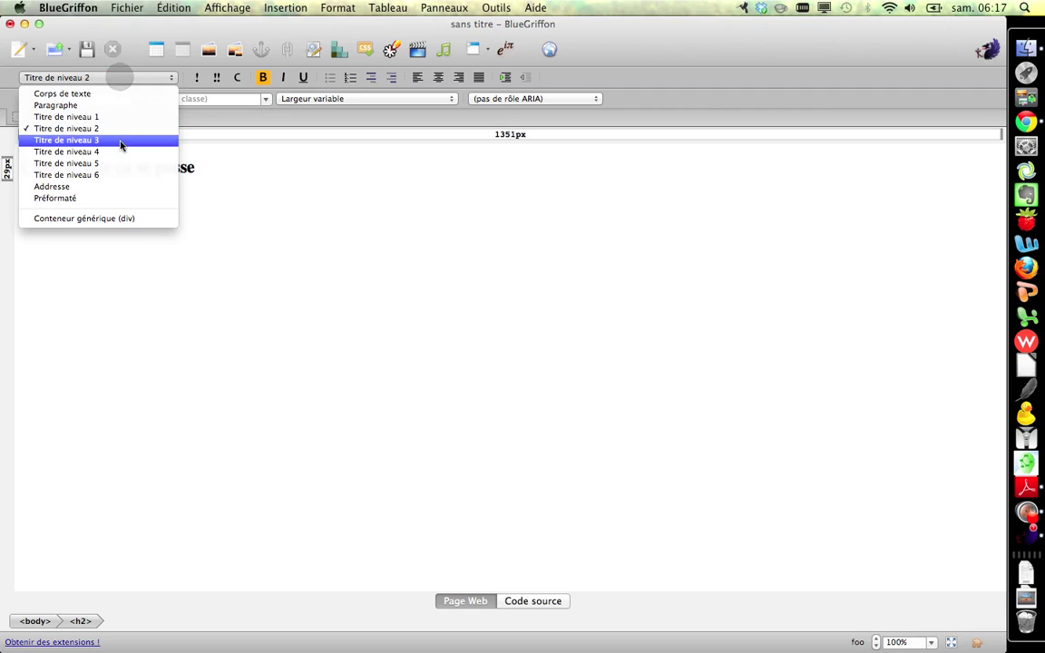
click(119, 141)
click(107, 77)
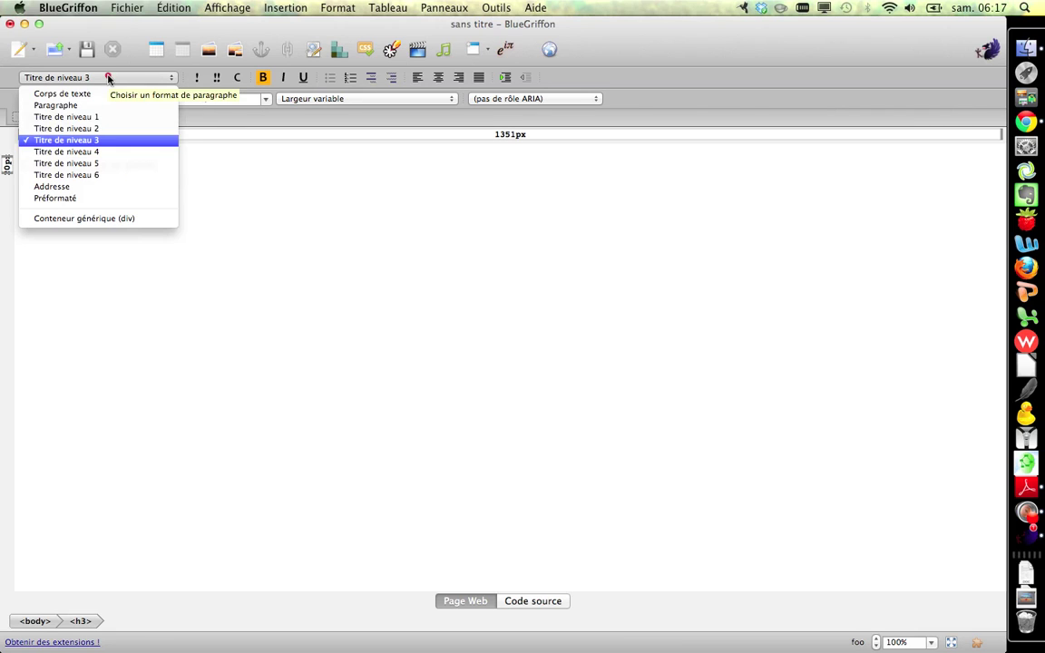
click(109, 163)
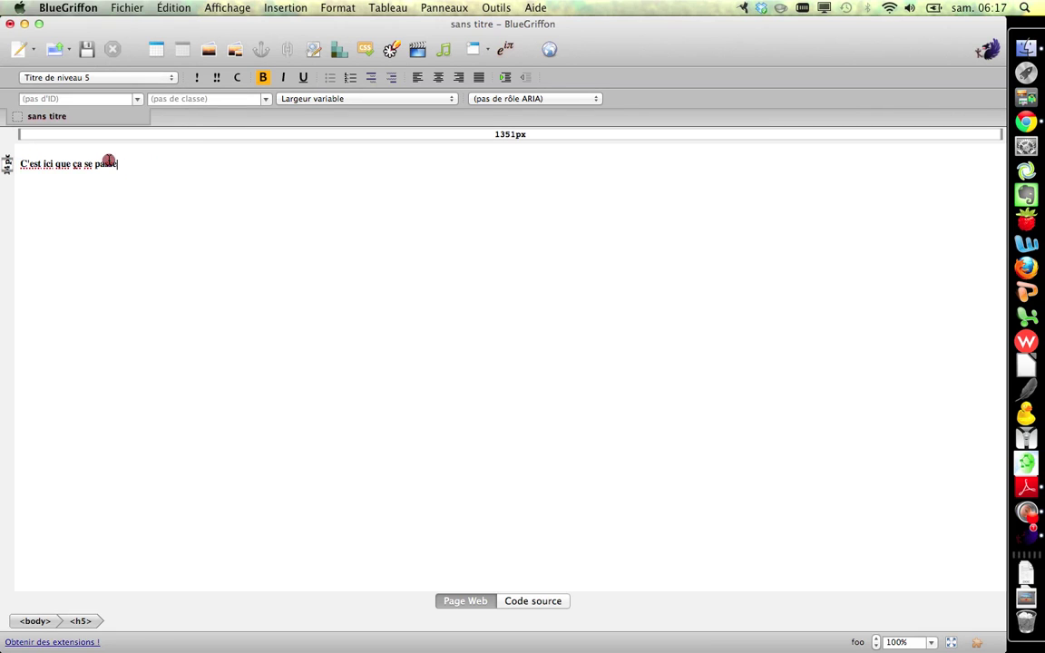
click(115, 79)
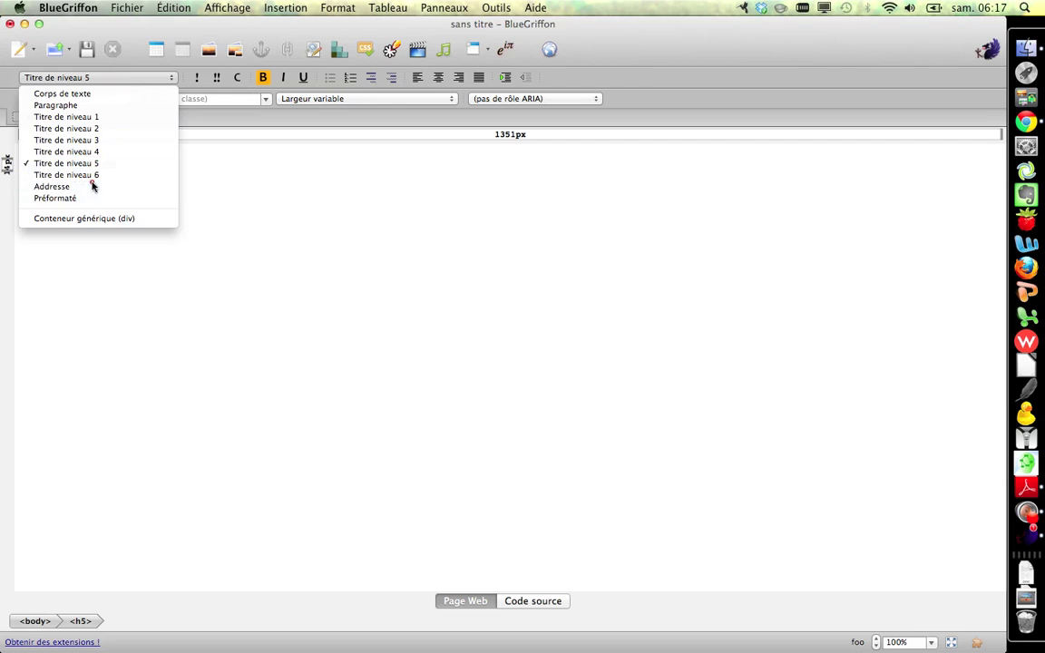
click(91, 184)
click(107, 78)
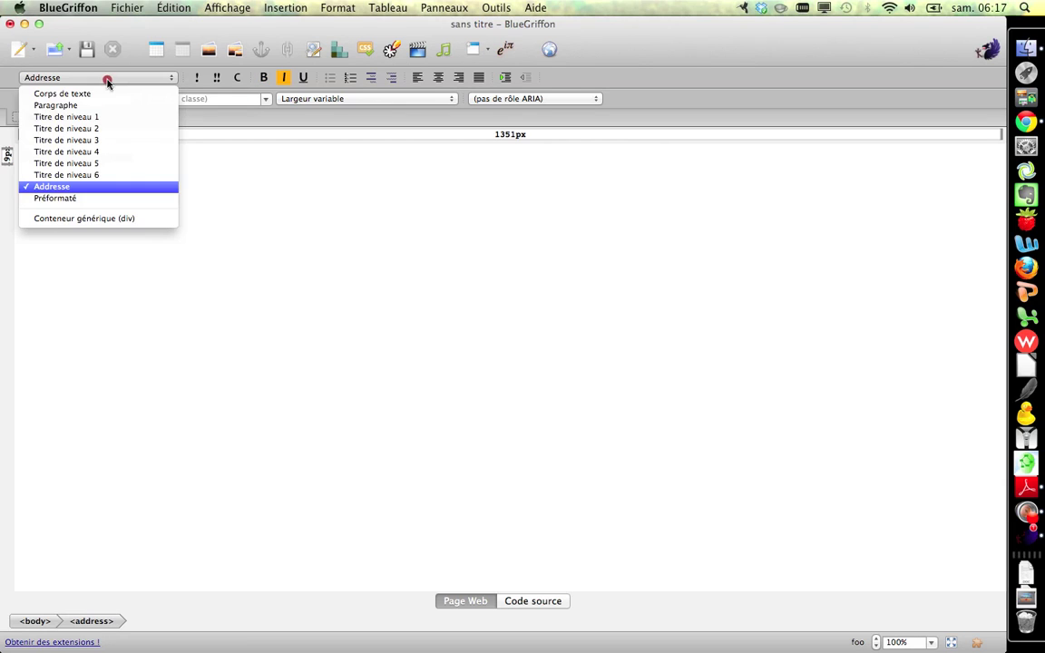
click(93, 93)
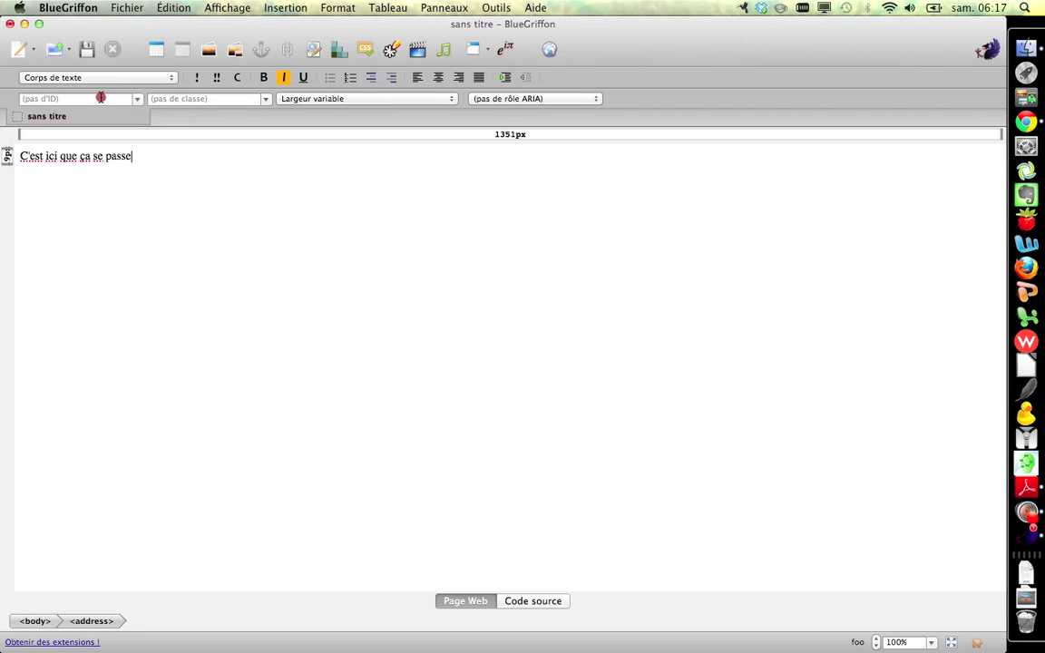
click(109, 77)
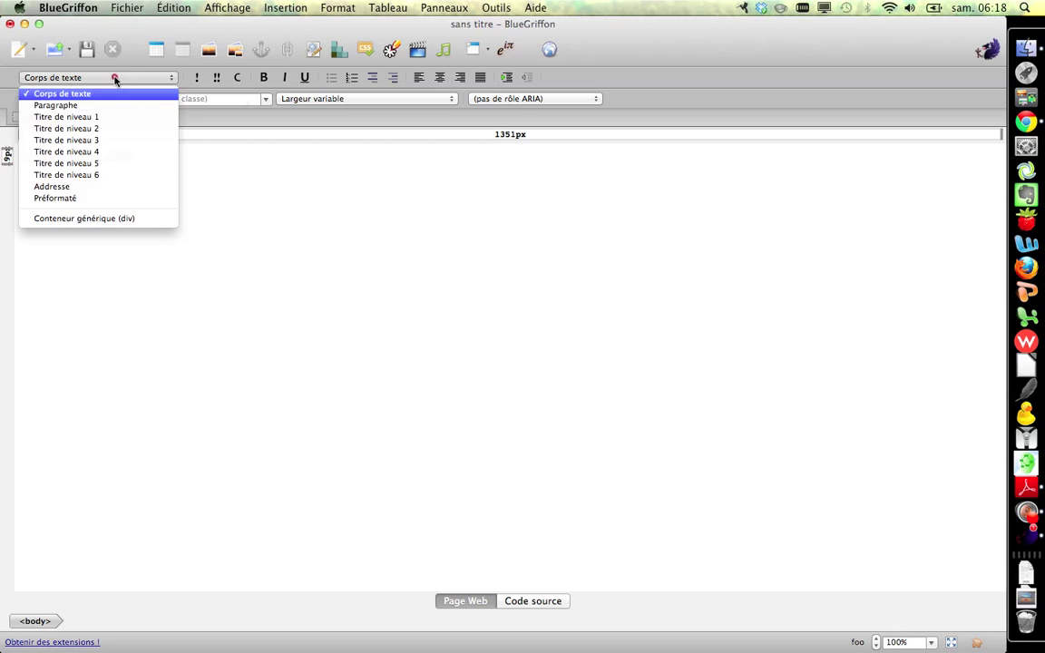
click(114, 116)
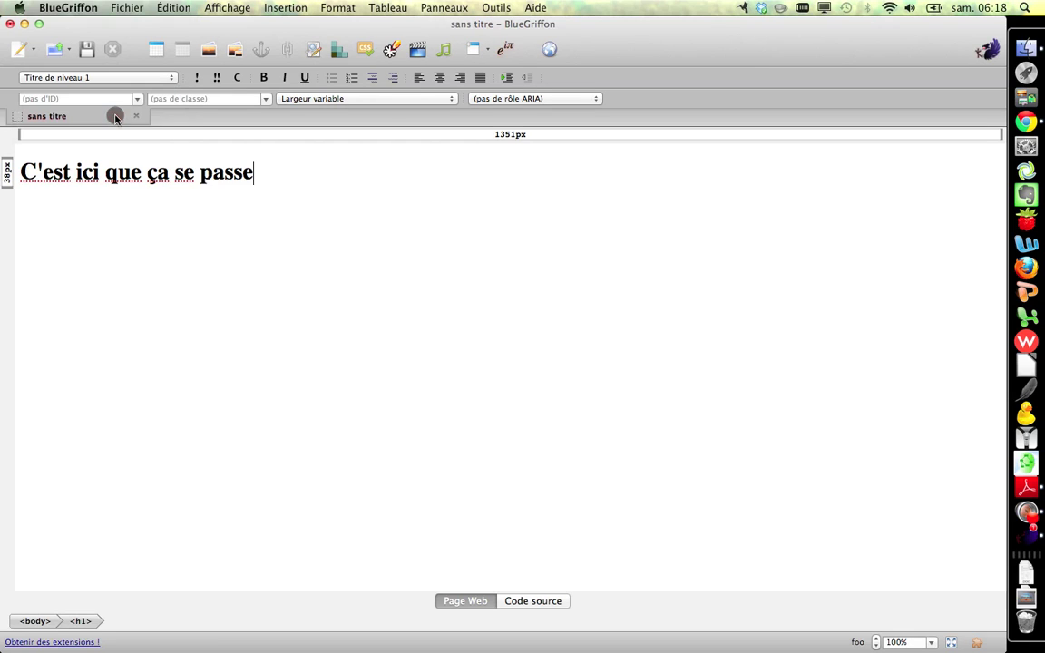
- Examine the opening and closing h1 tags around the line in the source code, and return to the web page view
click(523, 602)
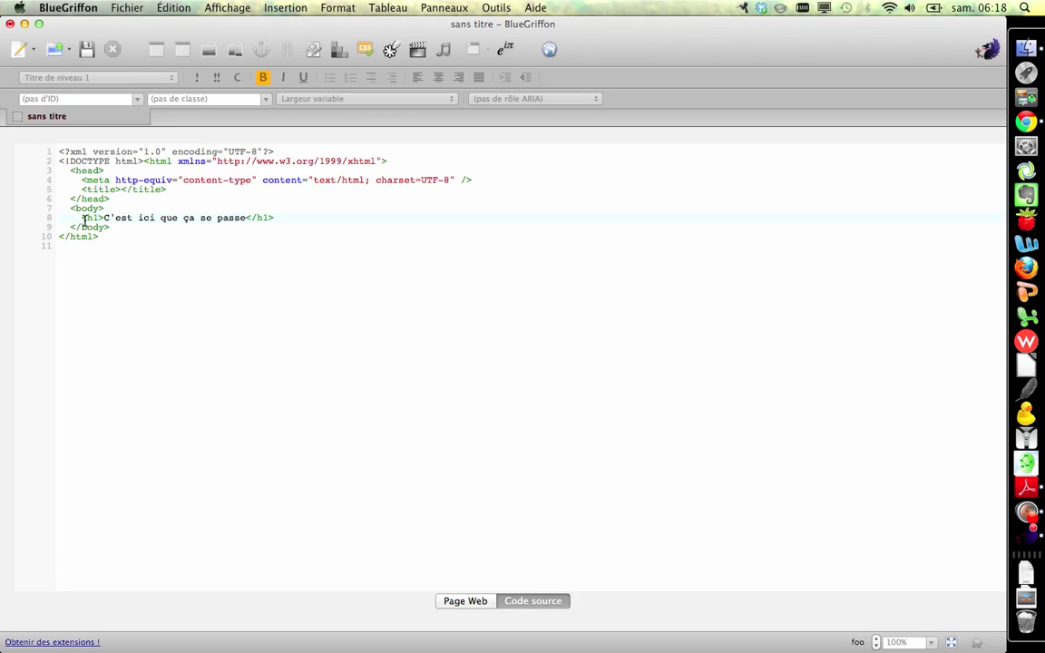
drag(82, 219, 104, 219)
drag(248, 219, 273, 219)
drag(83, 218, 267, 218)
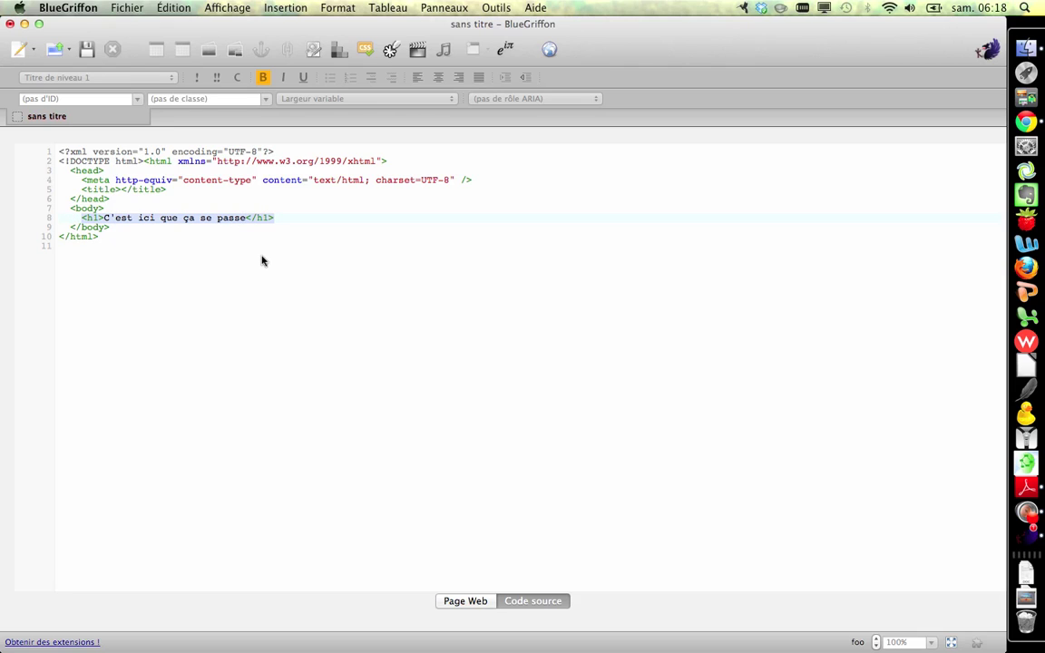
click(463, 601)
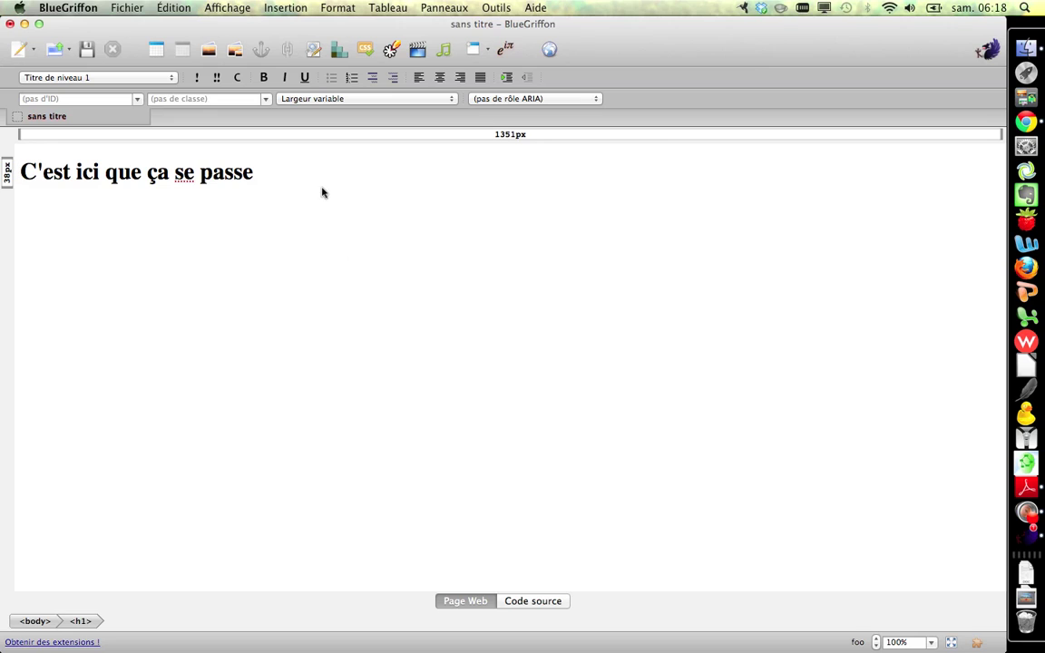
- Change the format of the line "C'est ici que ça se passe" to Paragraphe
click(136, 78)
click(134, 106)
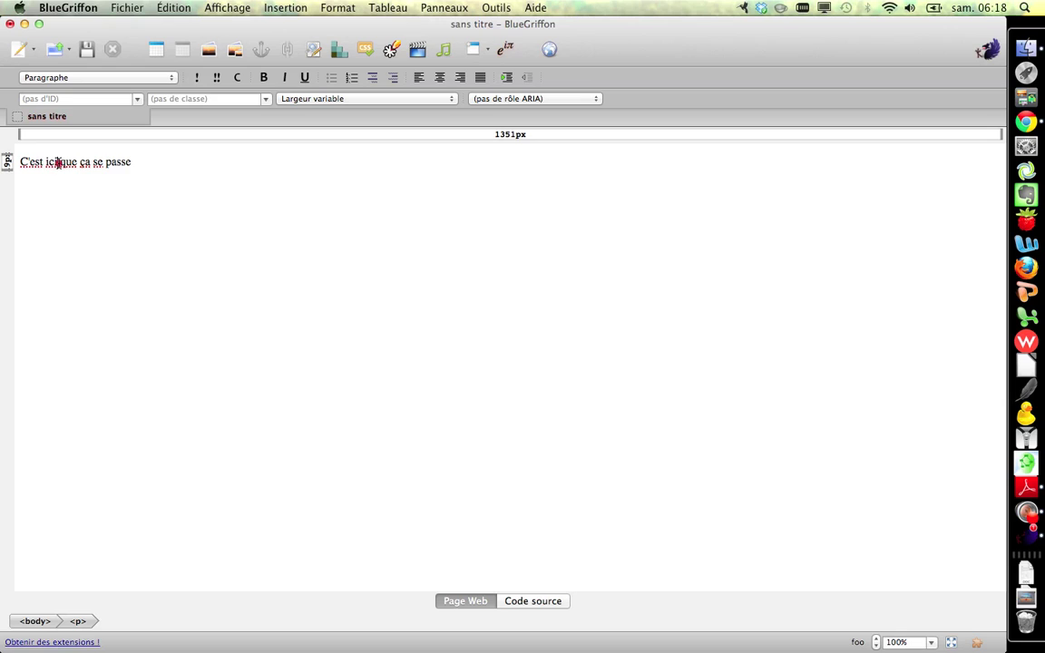
click(66, 161)
- Select the words "ça se passe" and try bold and italic on them in turn, removing each one again
drag(80, 161, 130, 163)
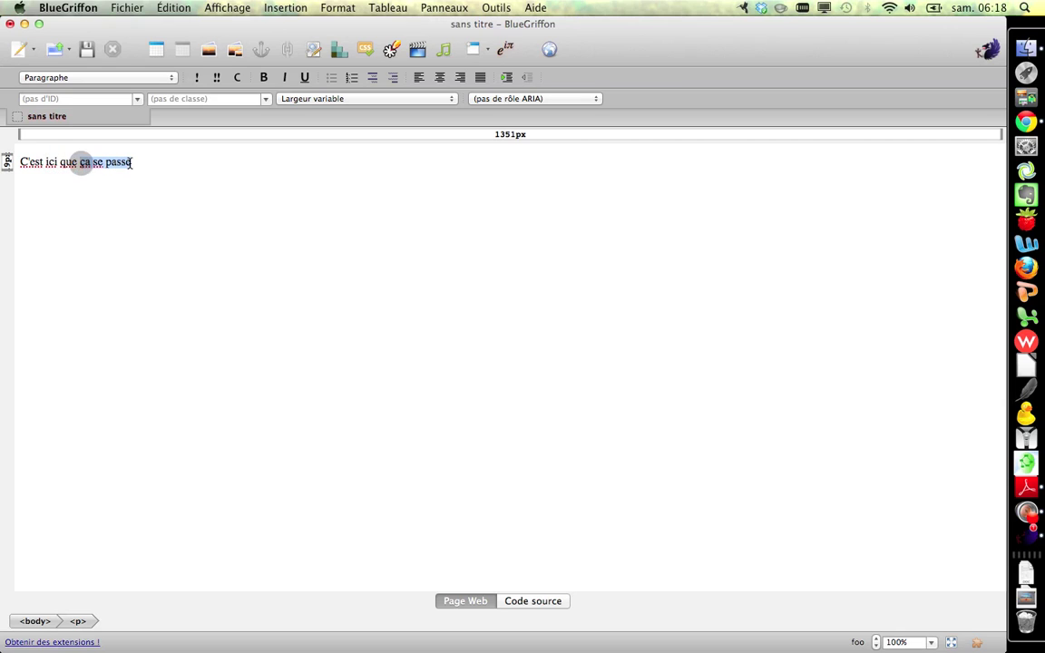
click(263, 77)
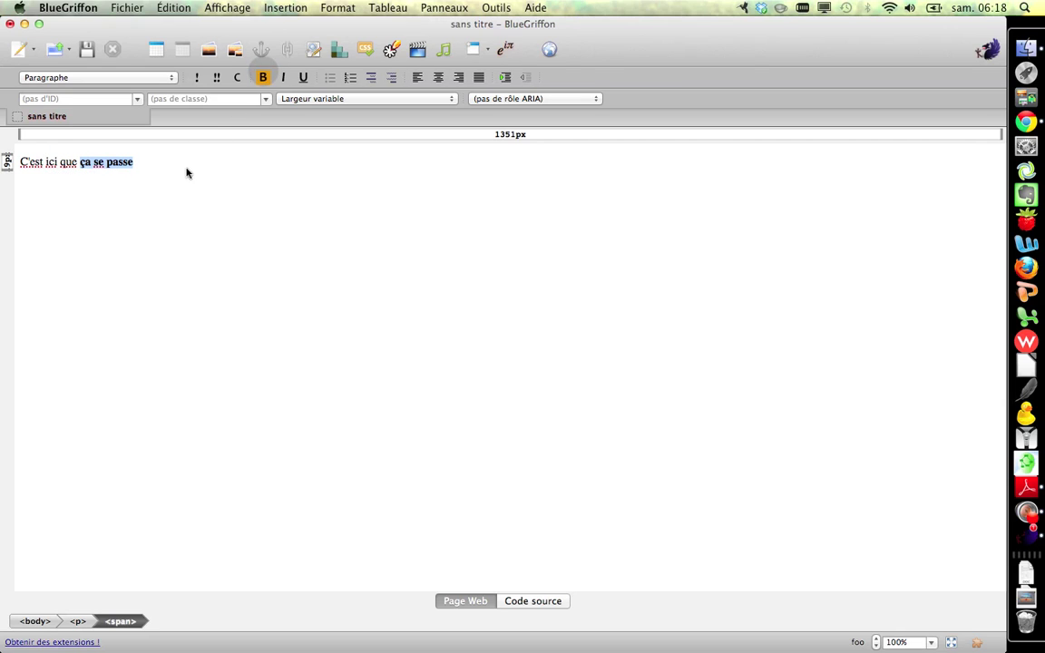
click(263, 77)
click(285, 78)
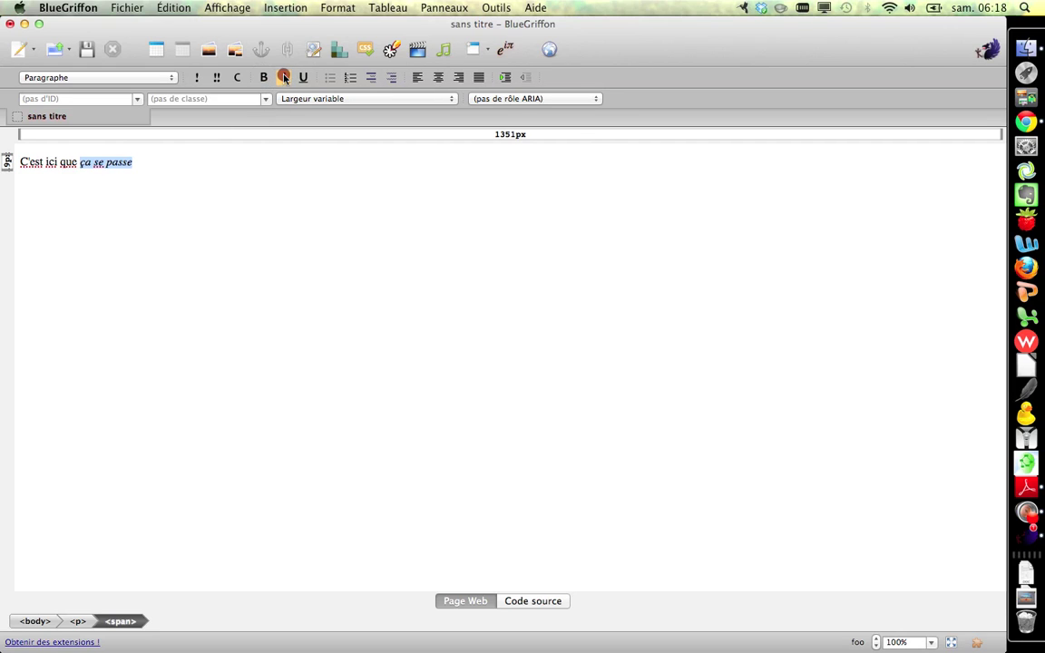
click(285, 78)
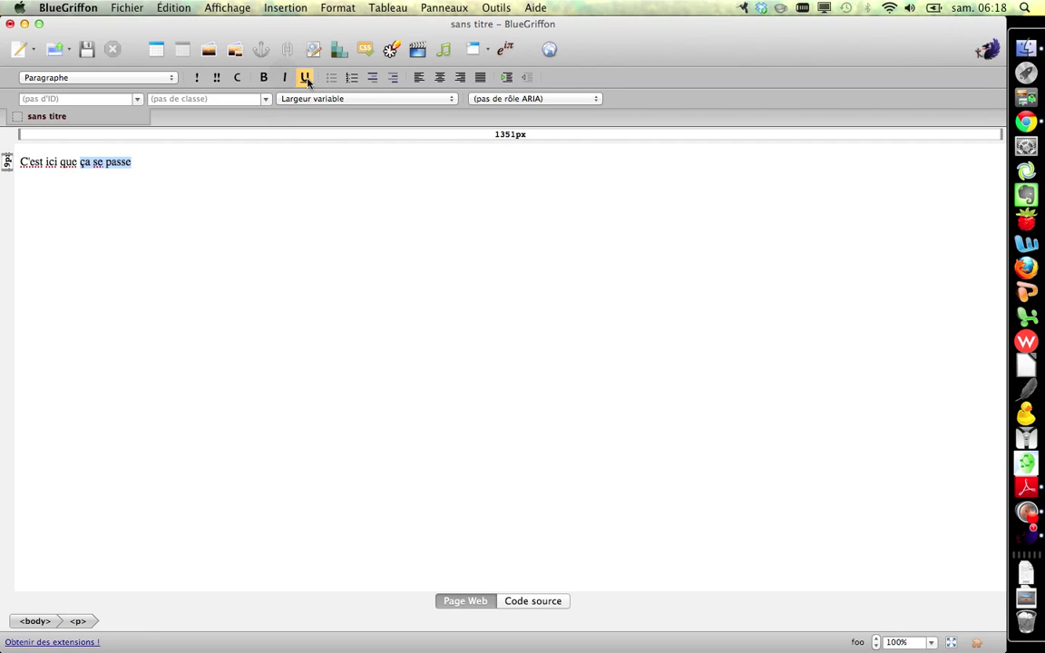
- Make the selected words "ça se passe" underlined, italic and bold, and set their font to Courier
click(304, 77)
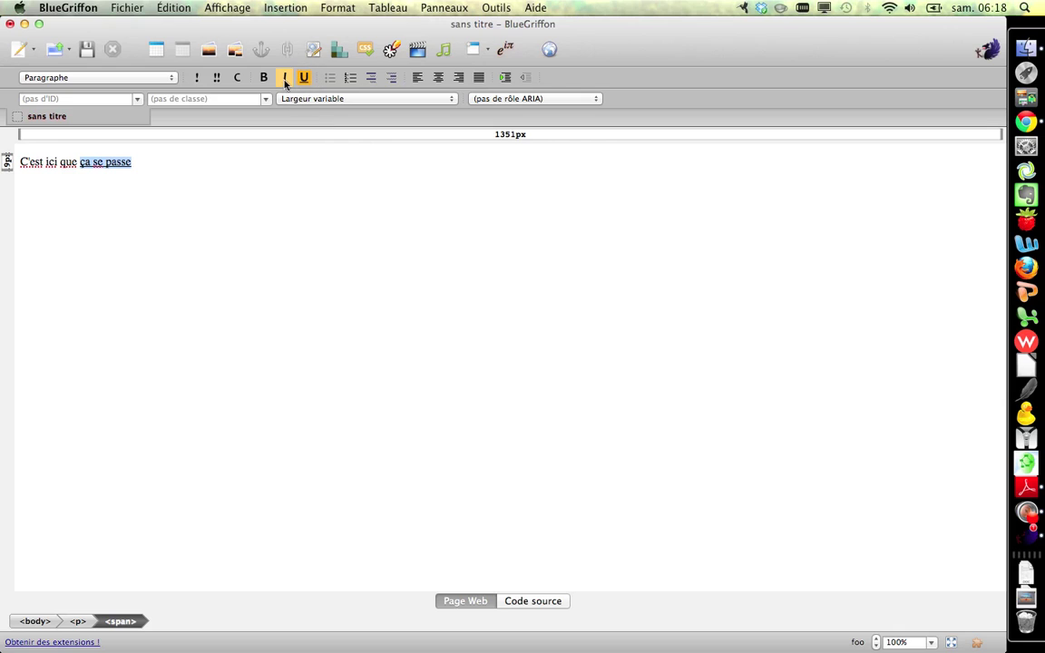
click(285, 78)
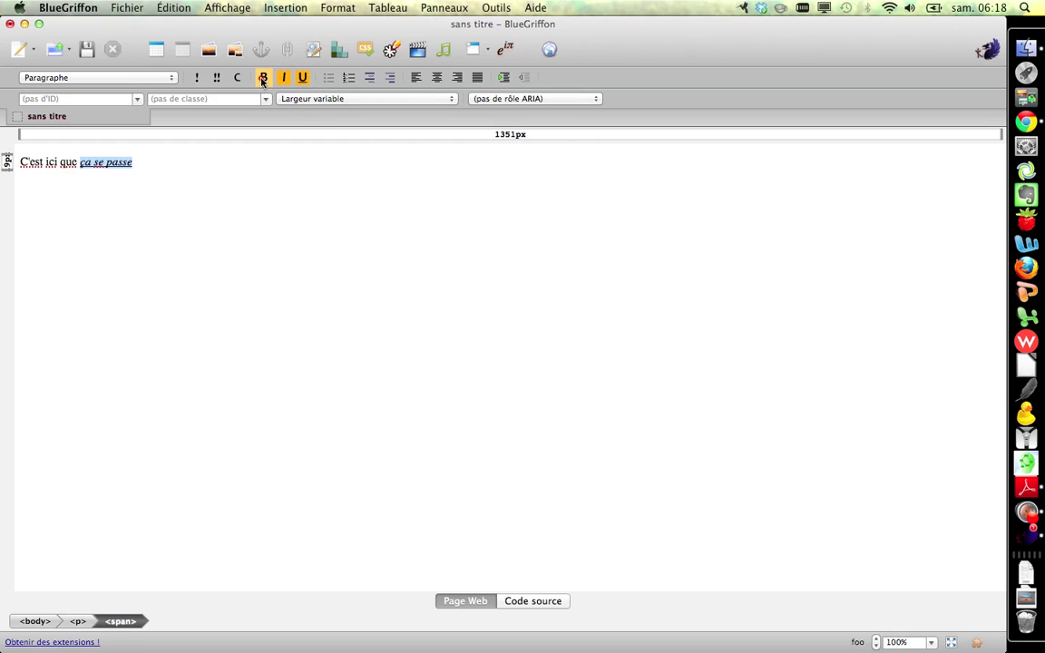
click(262, 79)
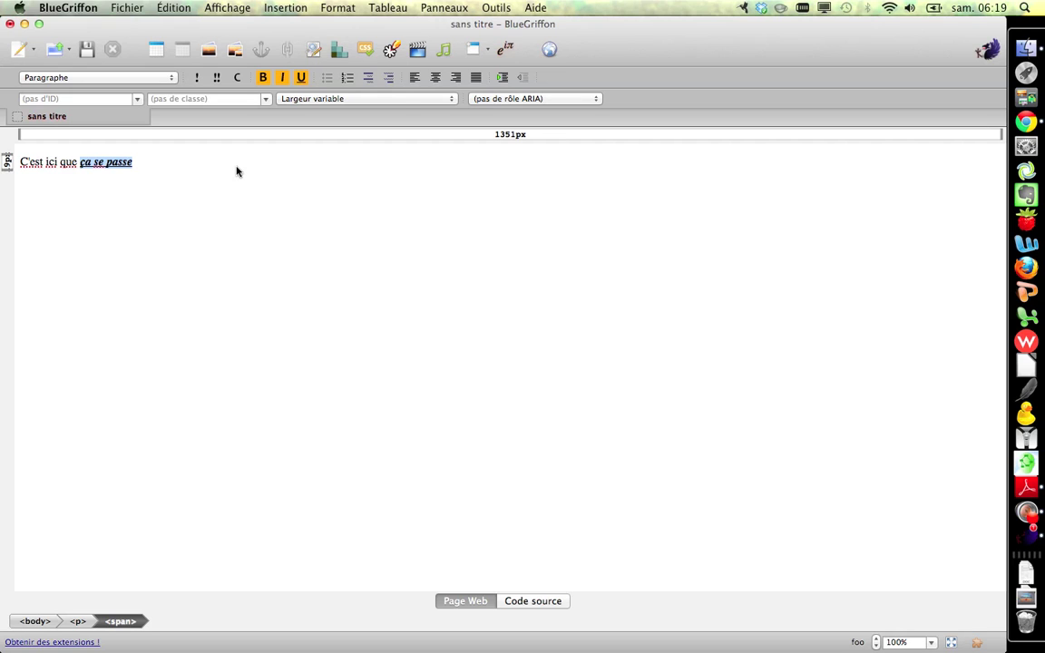
click(405, 101)
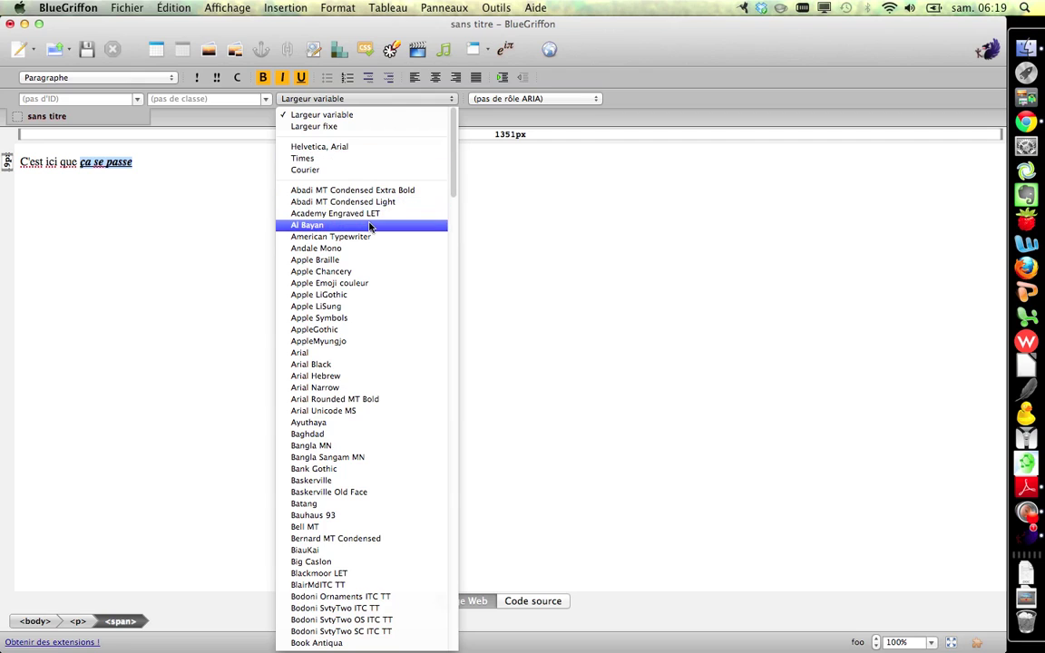
click(348, 172)
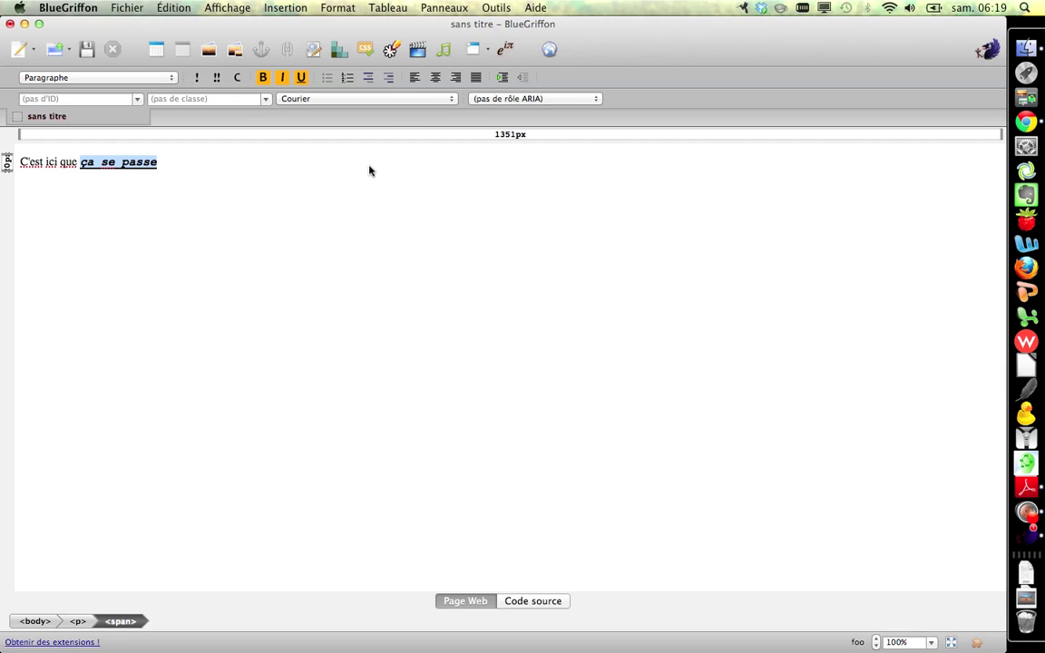
- Try left, centre and right alignment on the paragraph, and finish with it justified
click(414, 79)
click(436, 79)
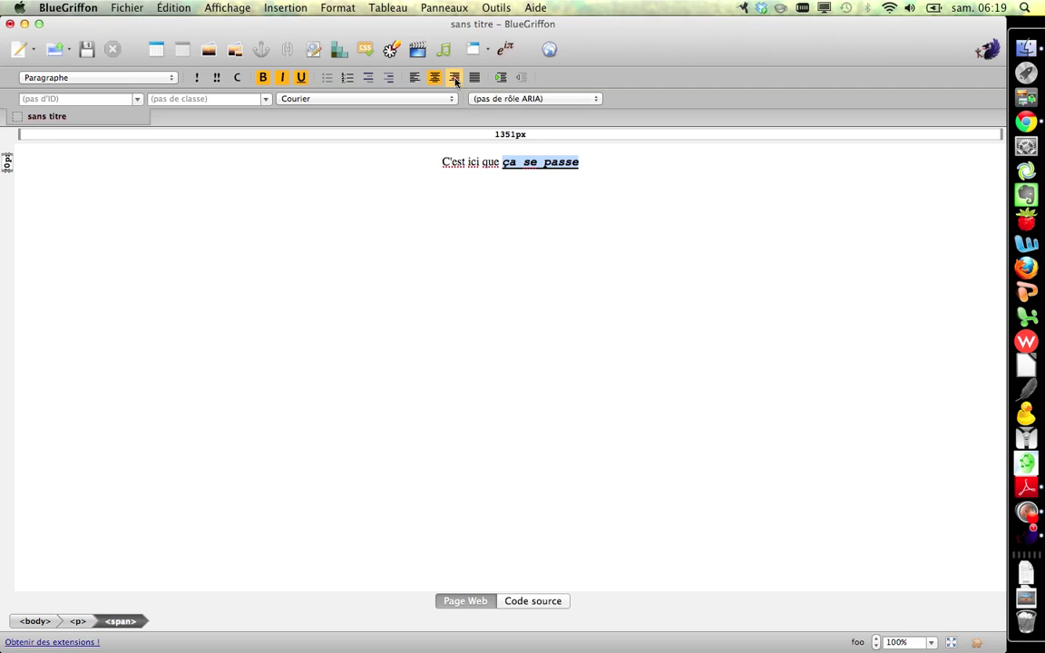
click(456, 79)
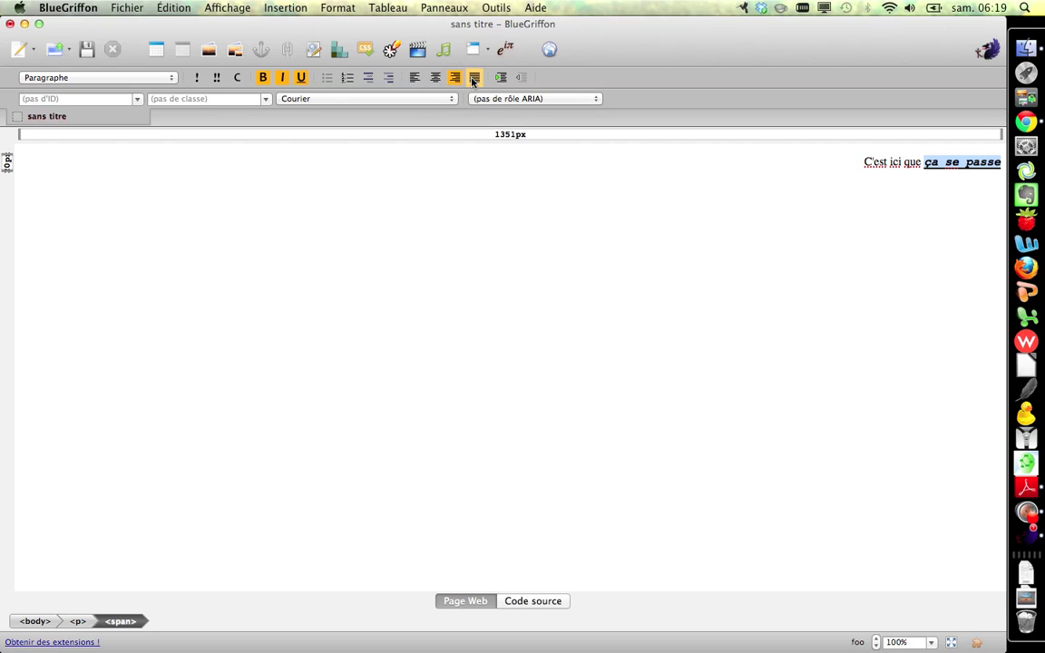
click(473, 79)
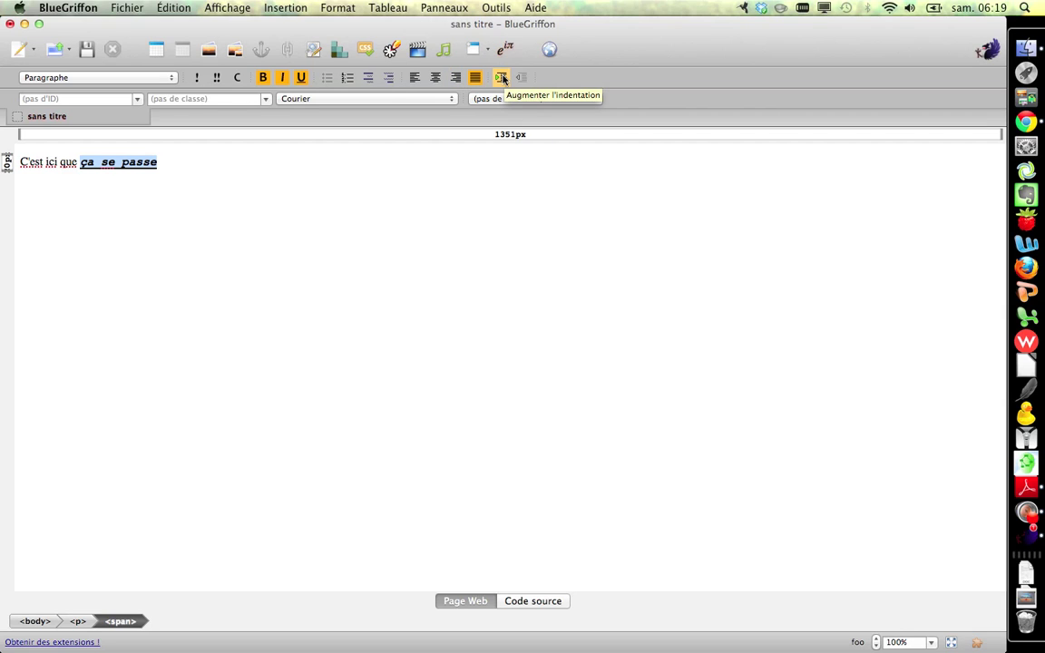
- Try indenting the paragraph by two levels, and remove both levels again
click(501, 79)
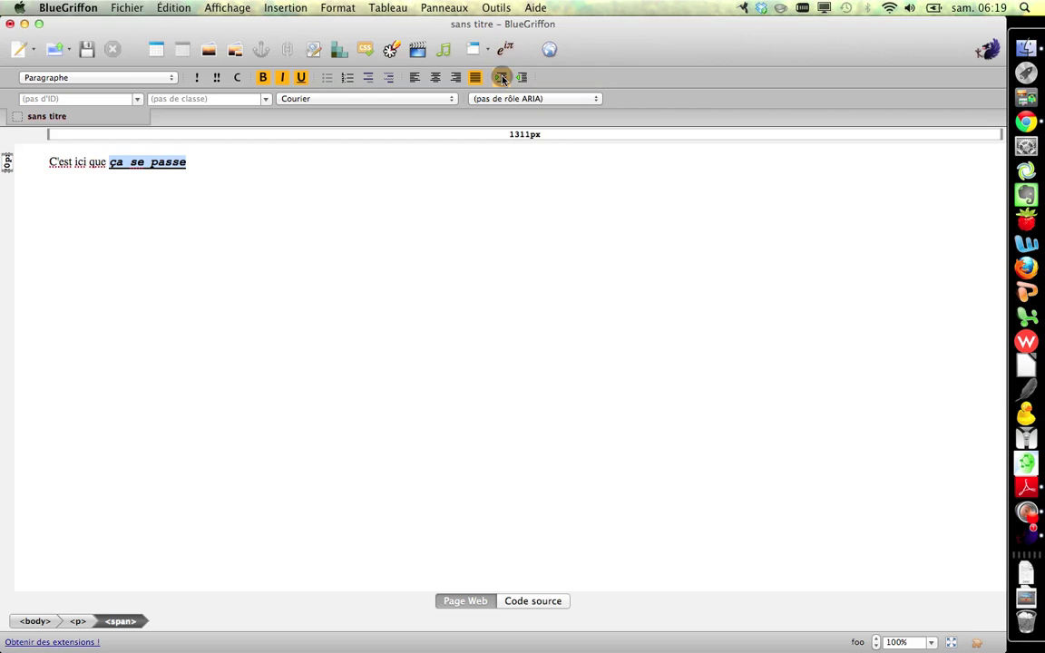
click(502, 79)
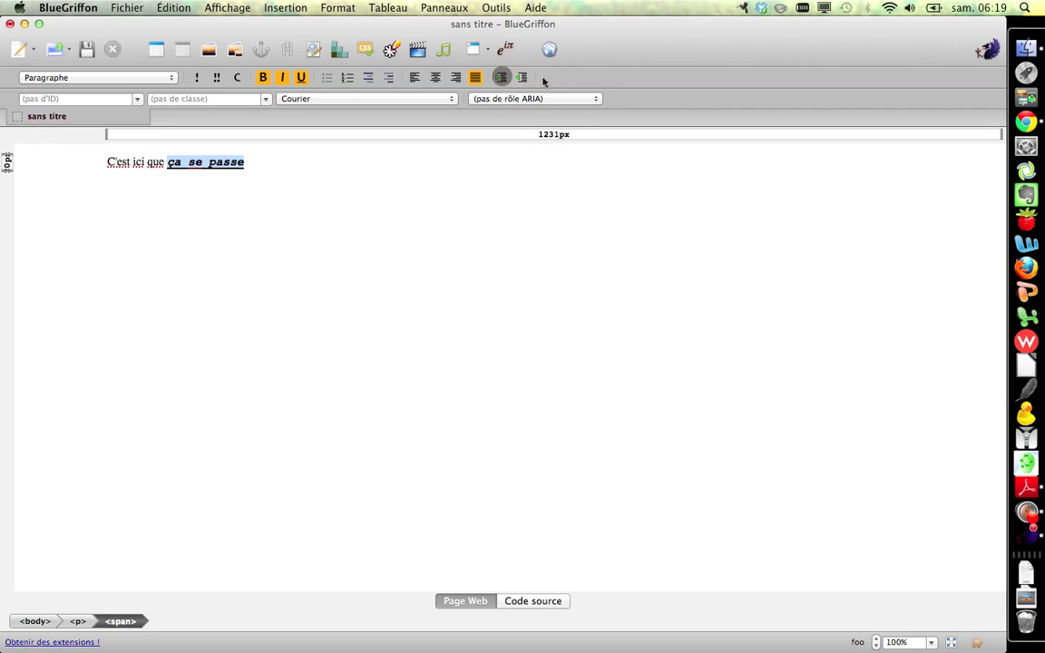
click(522, 79)
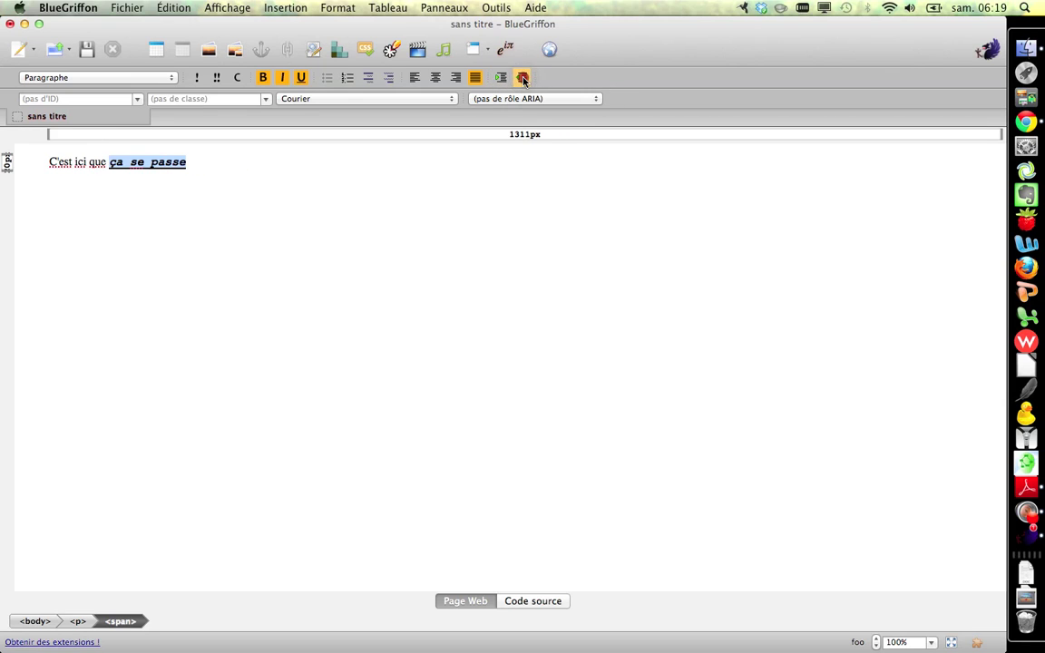
click(523, 79)
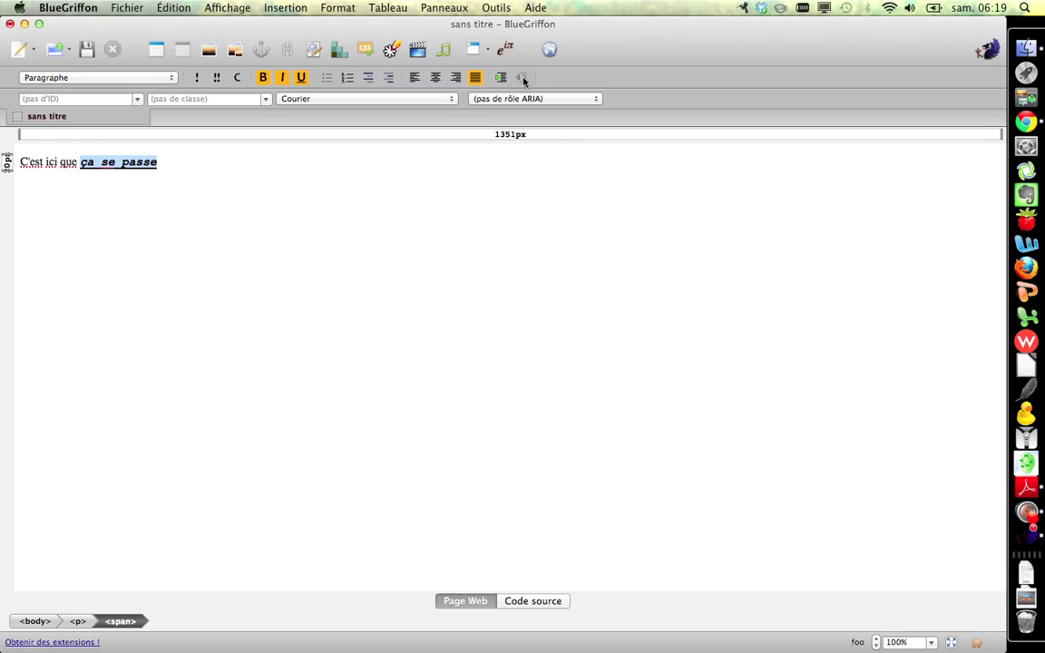
- Add a second paragraph reading "Ici aussi" below the line "C'est ici que ça se passe"
click(436, 161)
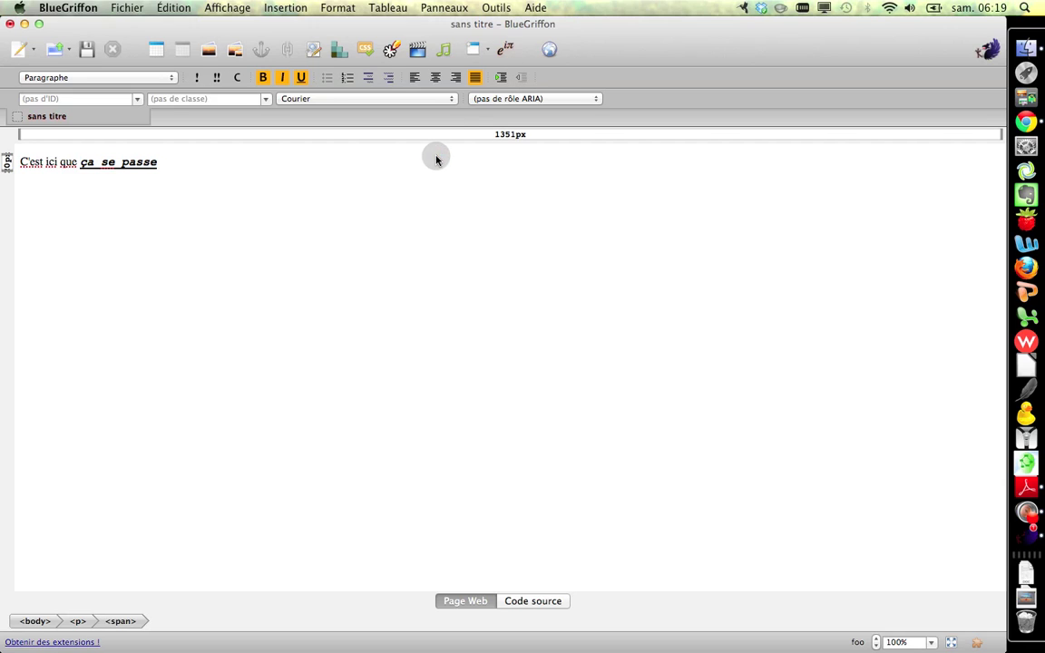
key(Return)
text(Icid)
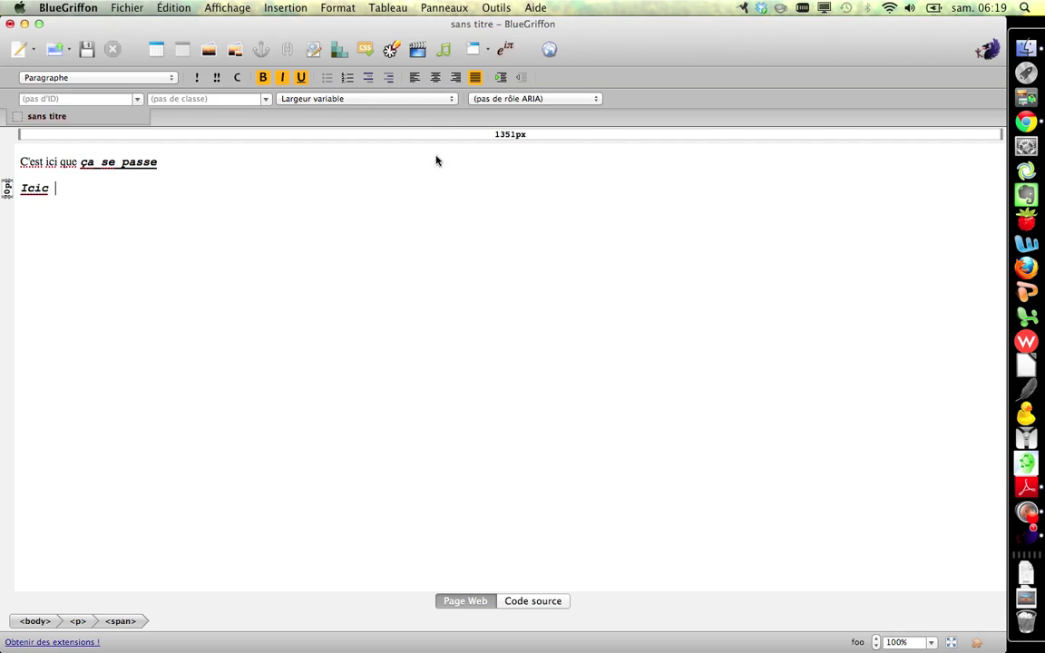
text(aussi)
- Try the two lines as a bulleted list and as a numbered list, finishing with the numbered list
drag(127, 194, 33, 154)
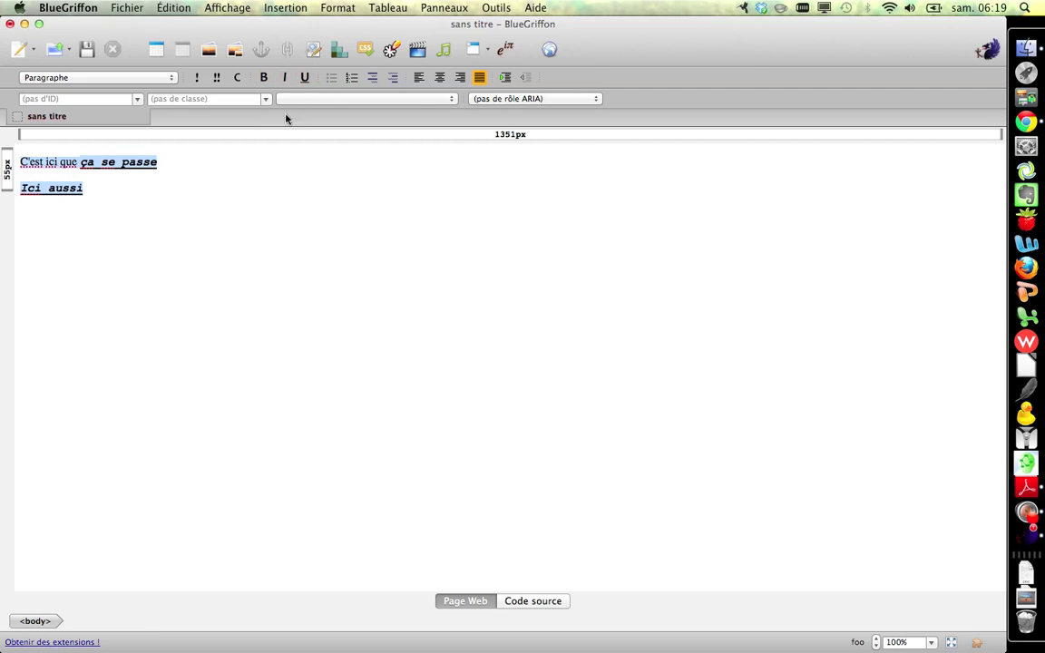
click(332, 81)
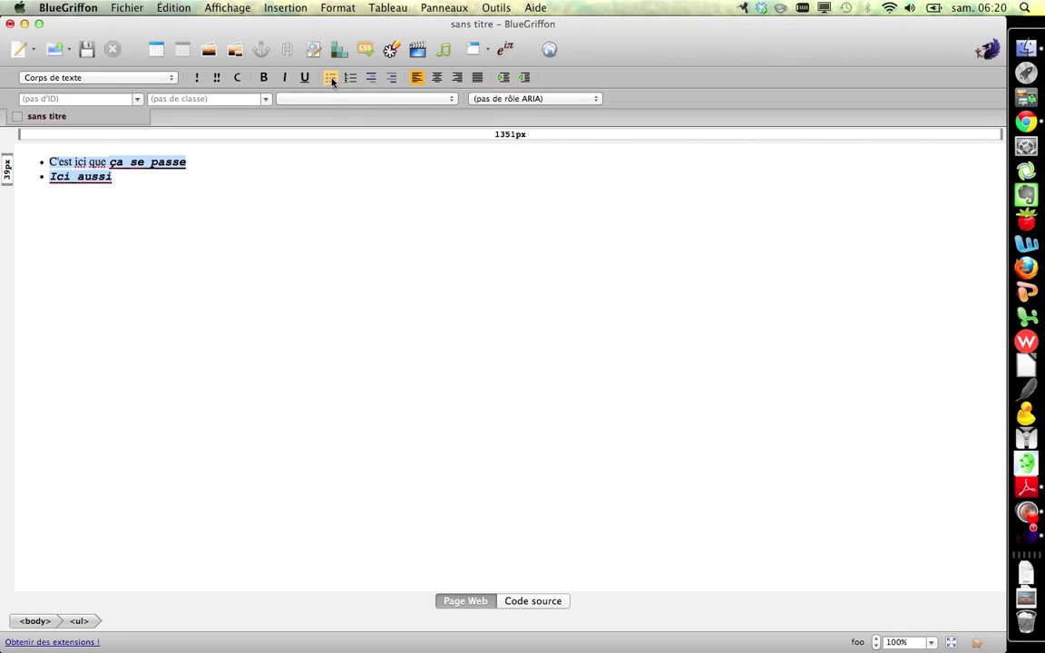
click(352, 79)
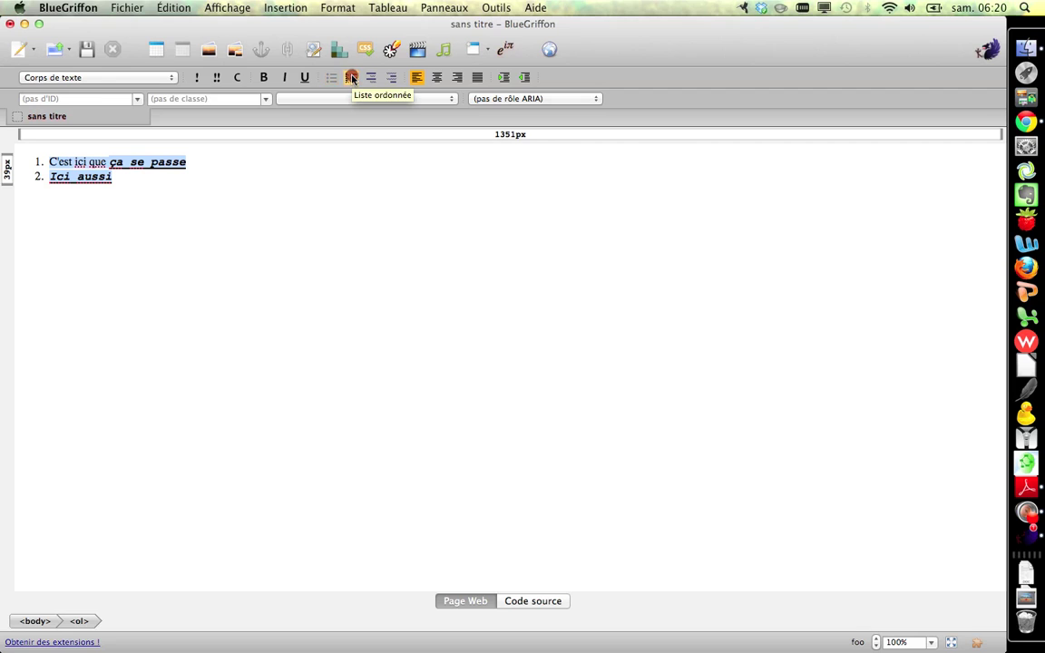
click(330, 79)
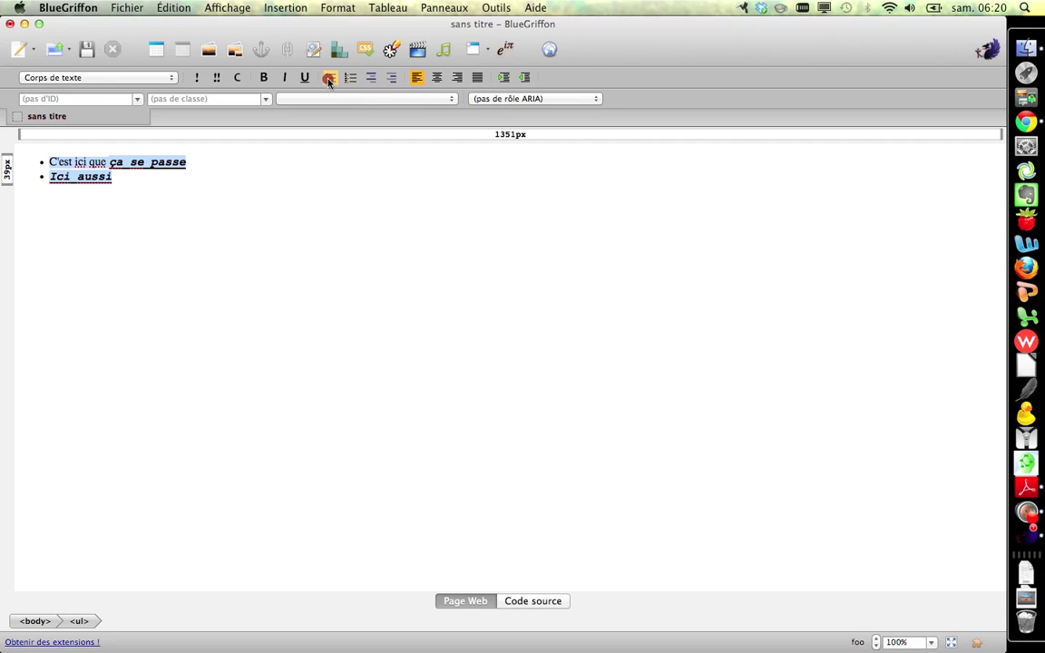
click(352, 79)
- End the list after "Ici aussi" and add the paragraph "Bluegriffon est un éditeur HTML WYSIWYG" below it
click(341, 187)
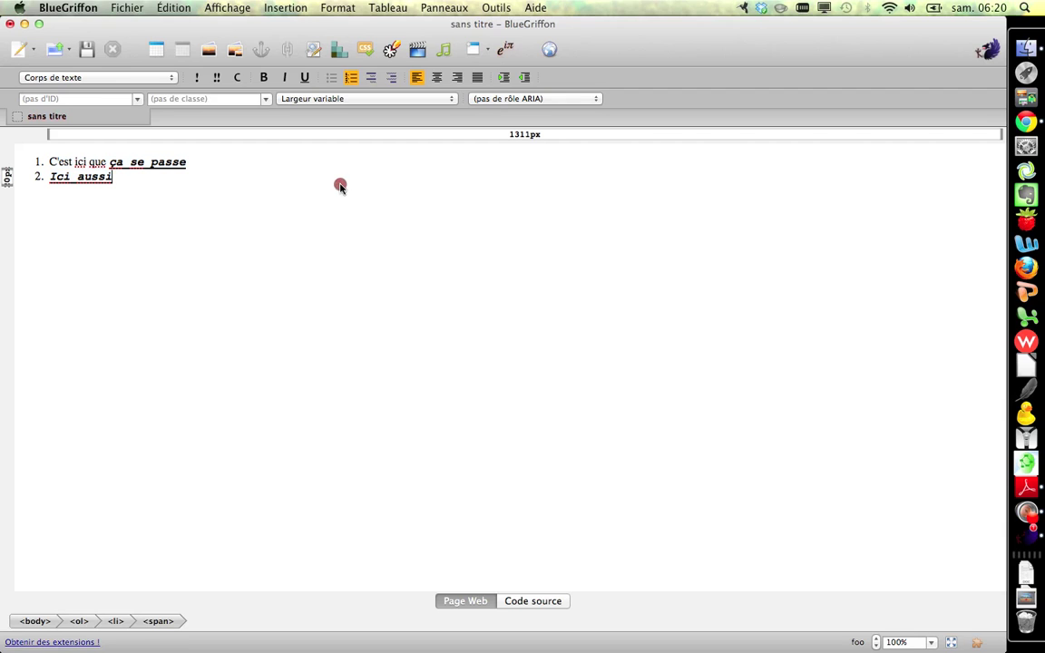
key(Return)
key(Return)
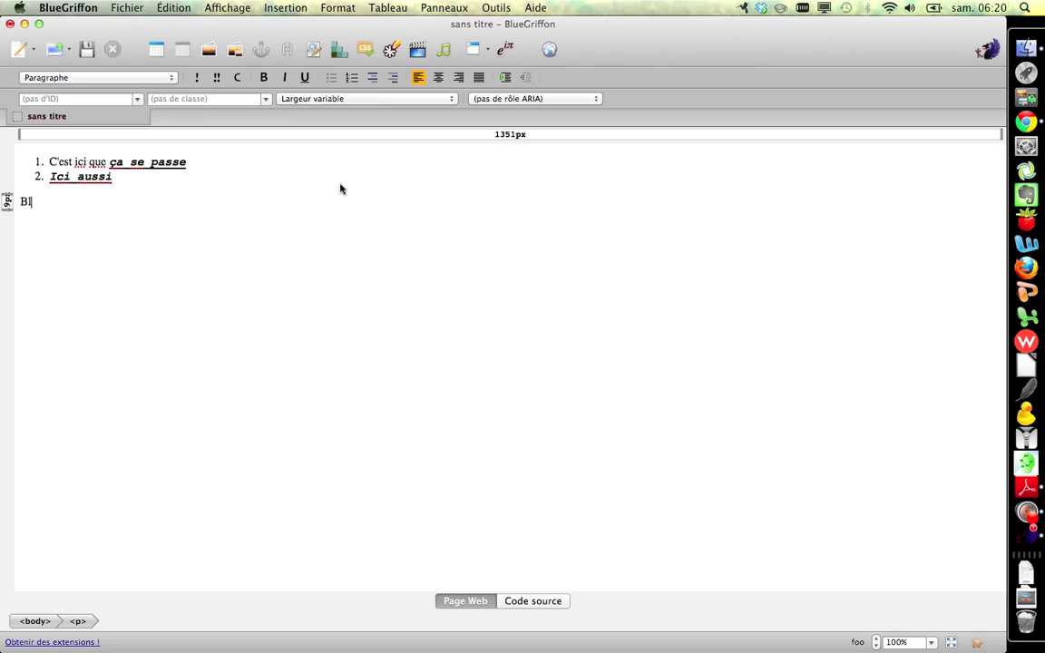
text(Bluegriffon est un )
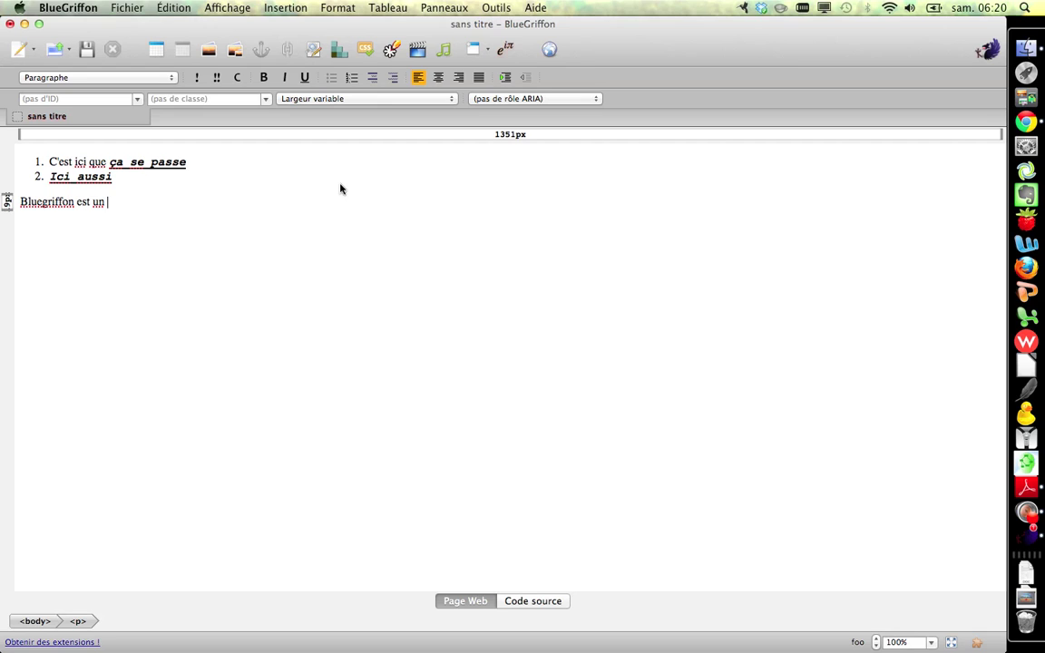
text(éditeur HTML WY)
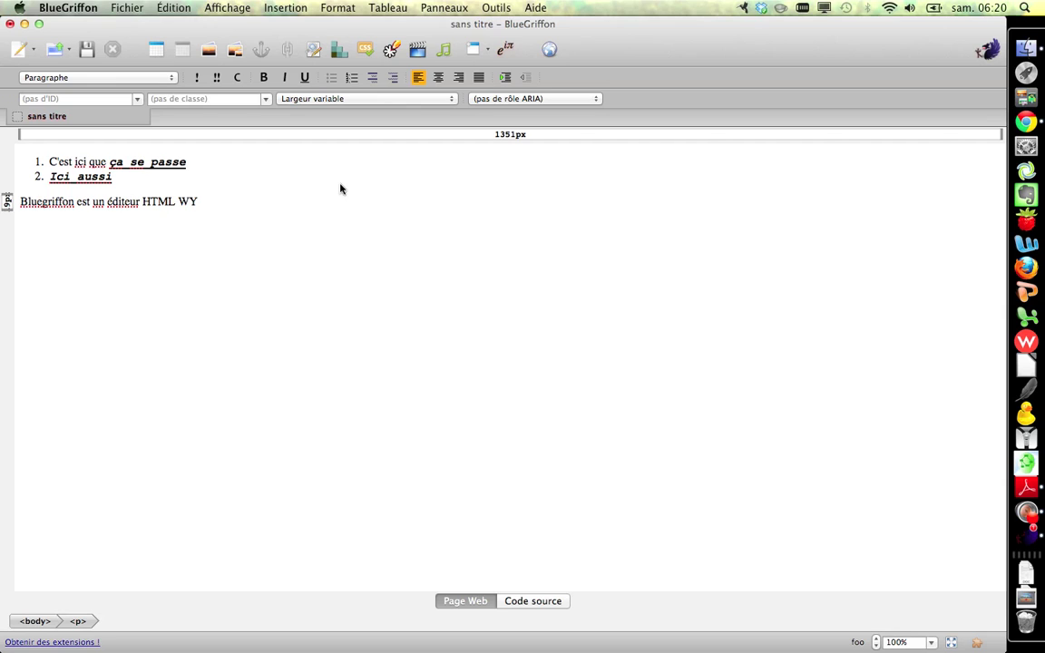
text(SIWYG)
drag(235, 202, 180, 203)
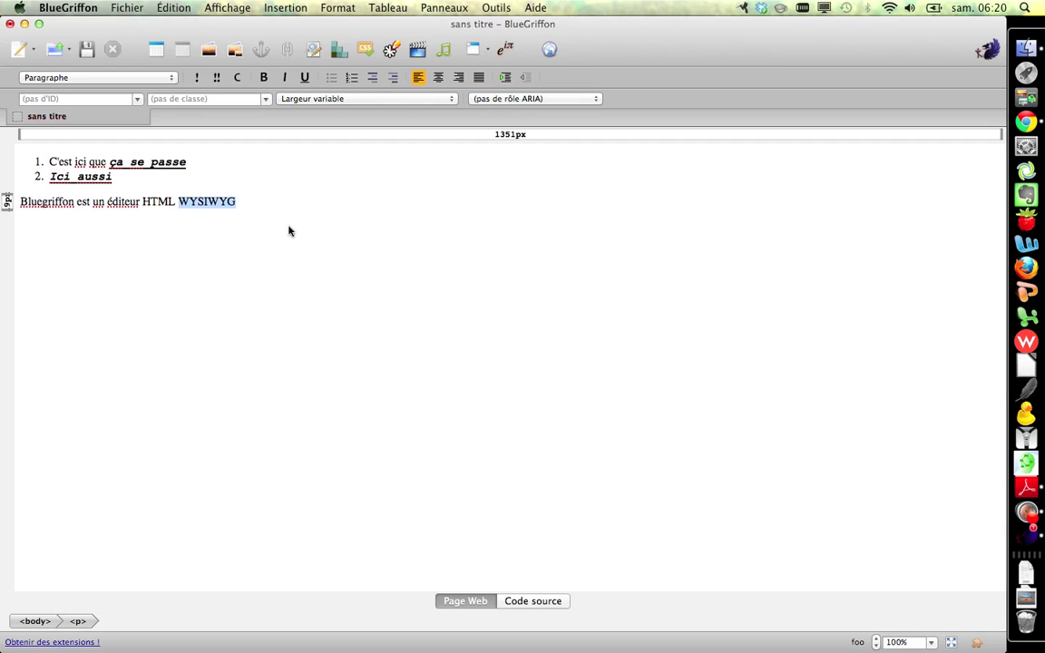
click(256, 206)
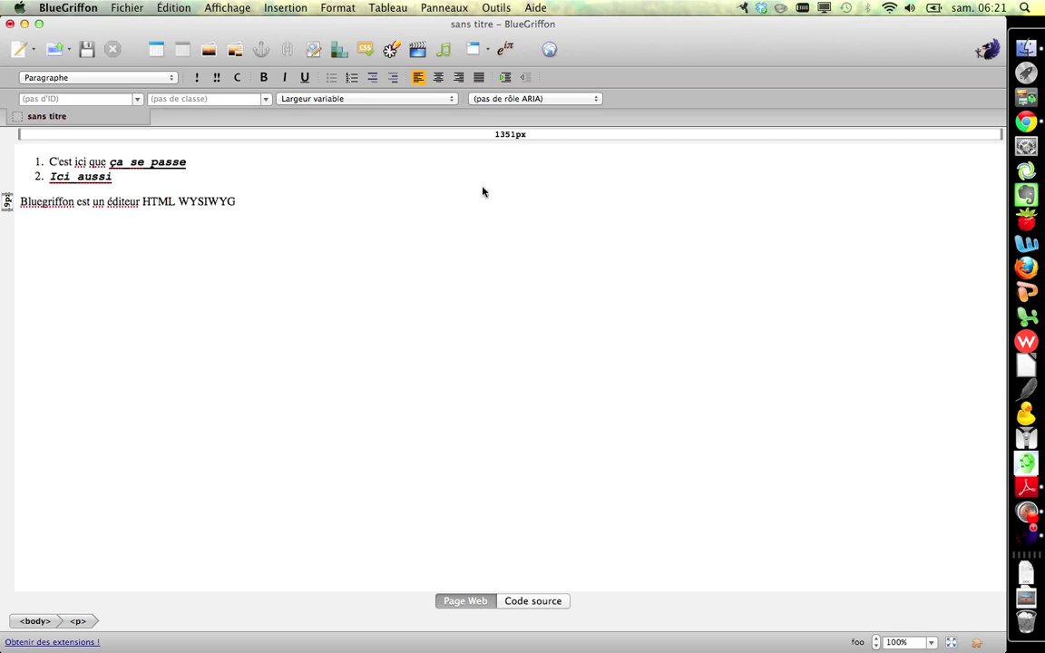
- Switch to Chrome and open the WYSIWYG article through Wikipédia's search
click(1008, 122)
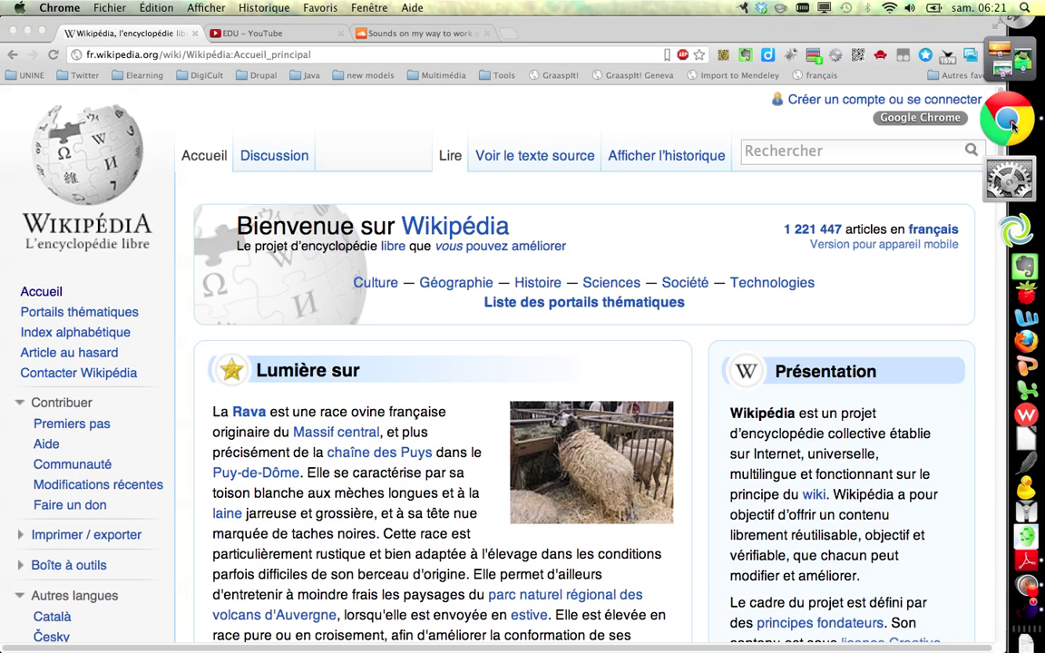
click(812, 150)
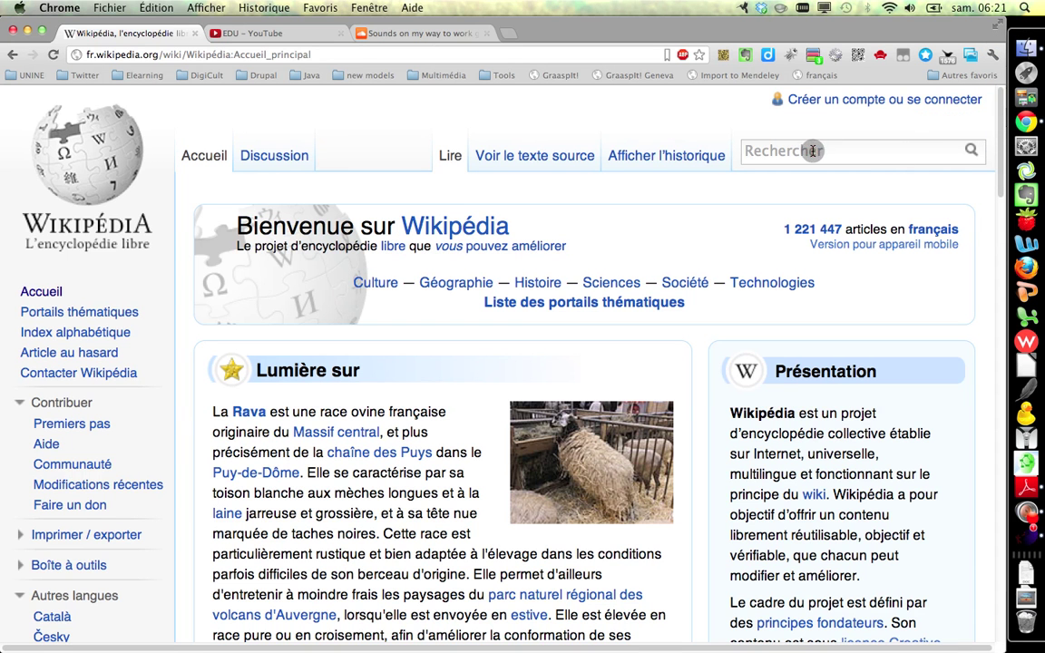
text(wy)
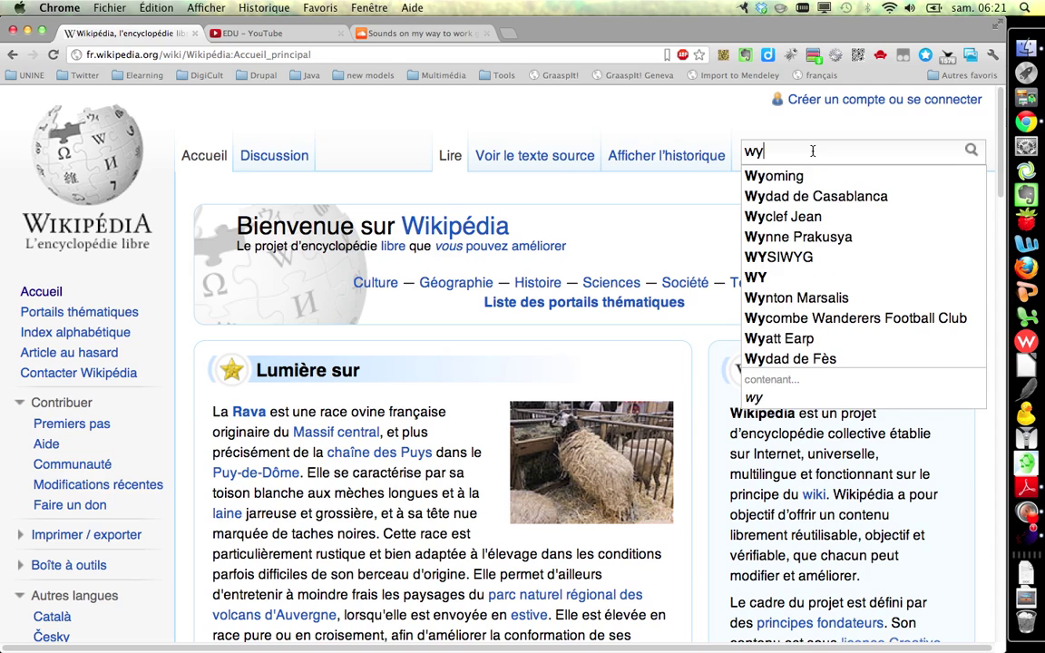
text(s)
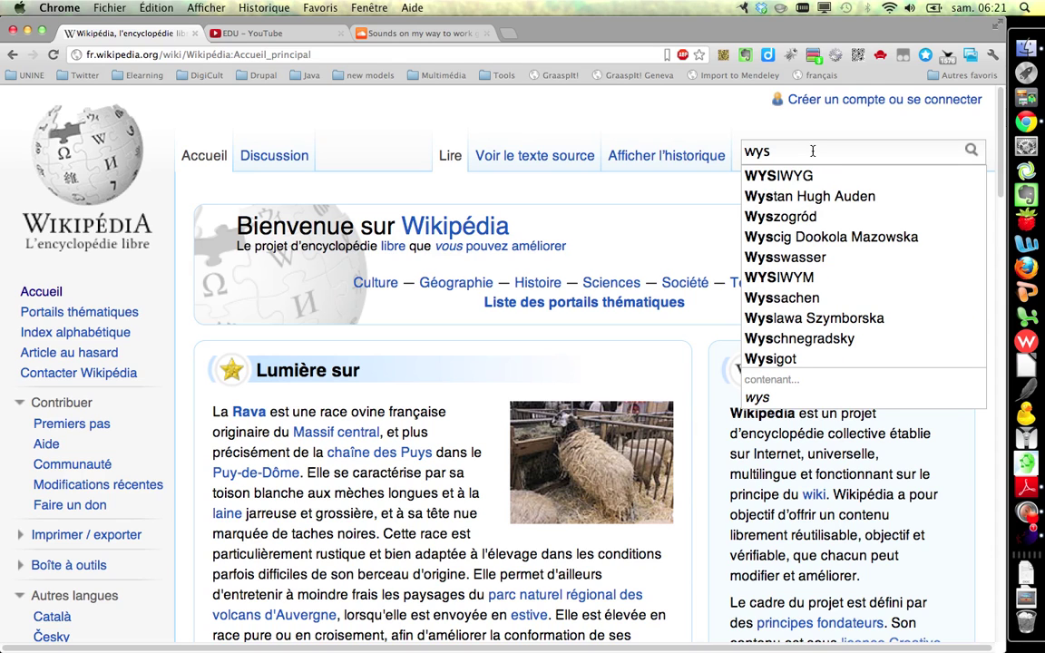
click(748, 174)
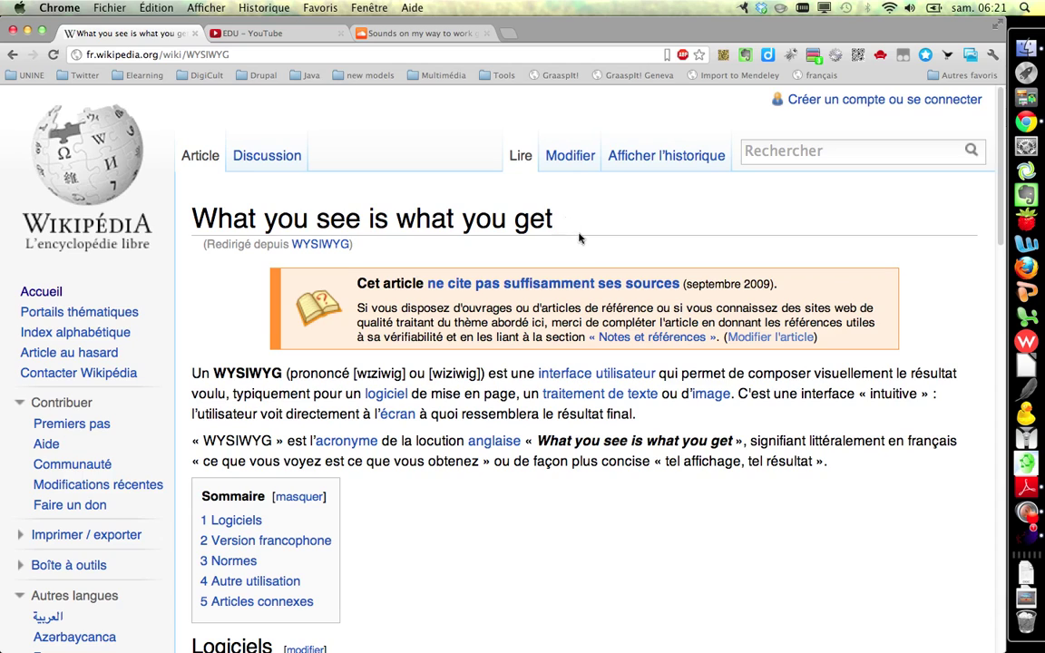
- Copy the web address of the WYSIWYG article
click(213, 53)
key(super+c)
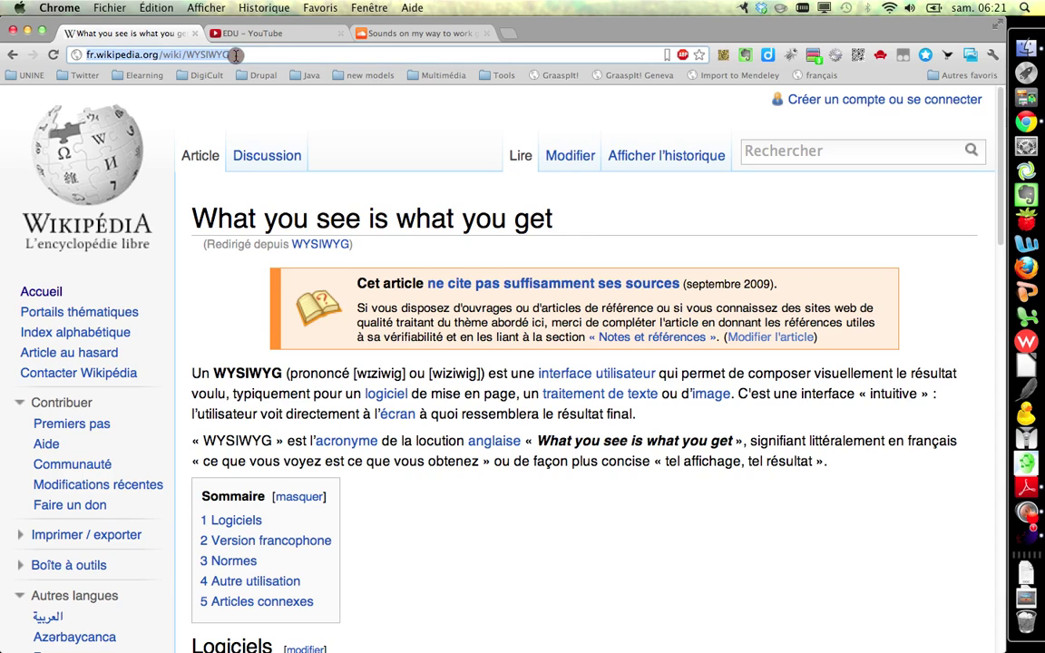
right_click(208, 53)
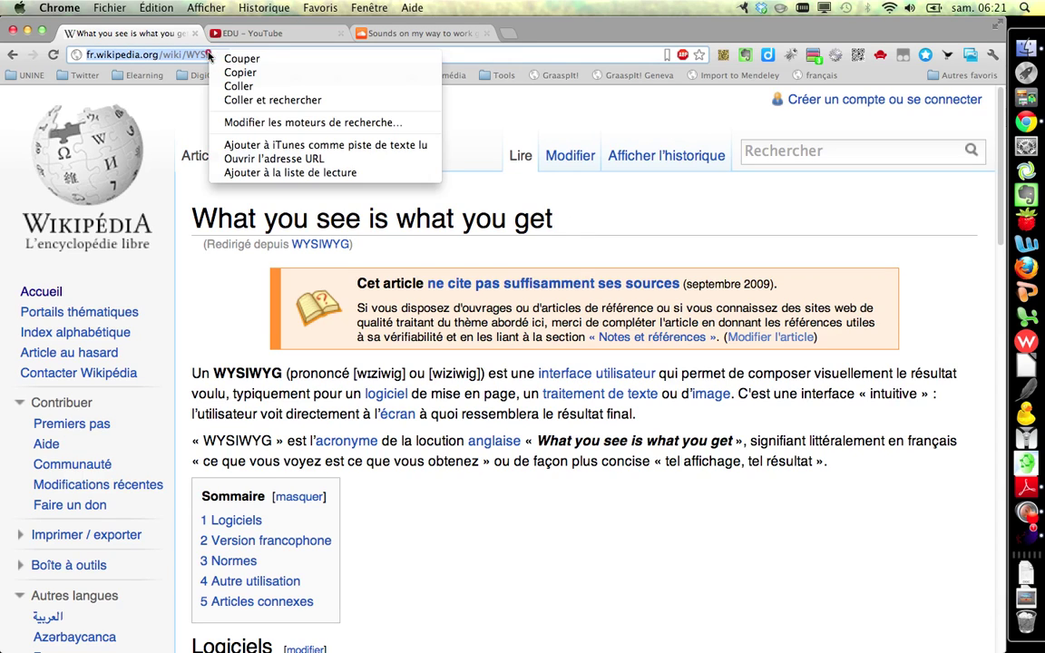
click(267, 74)
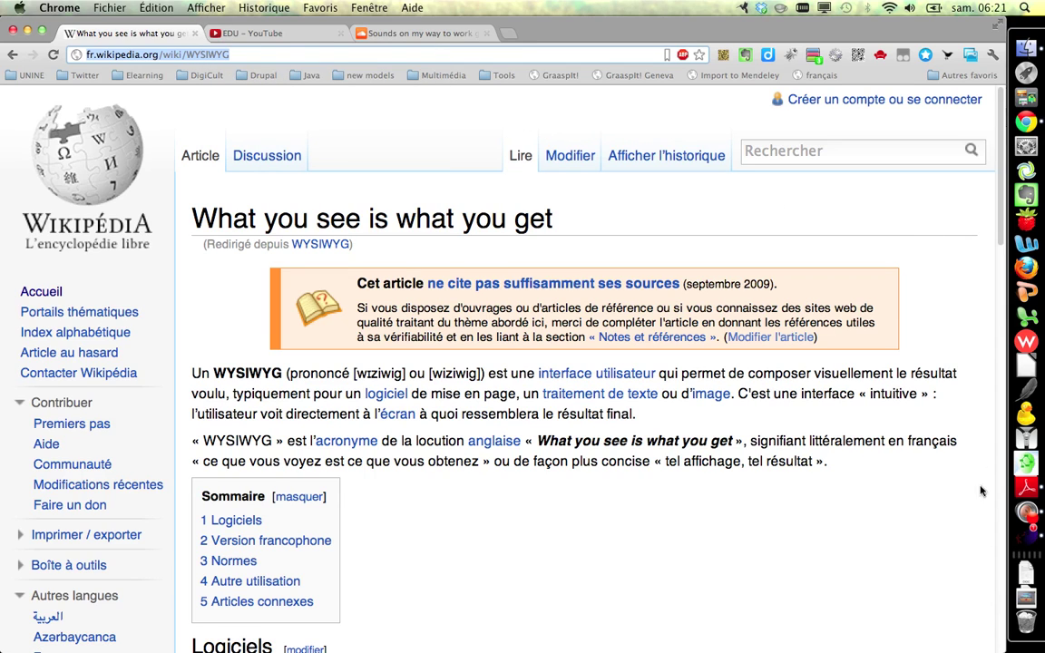
click(1021, 538)
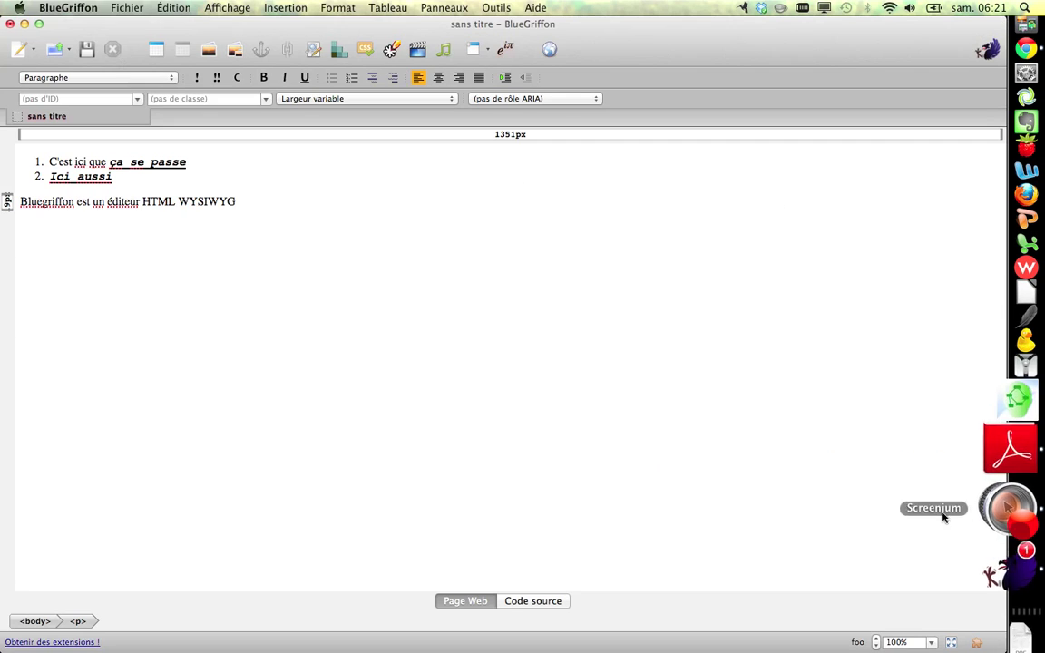
drag(180, 204, 236, 202)
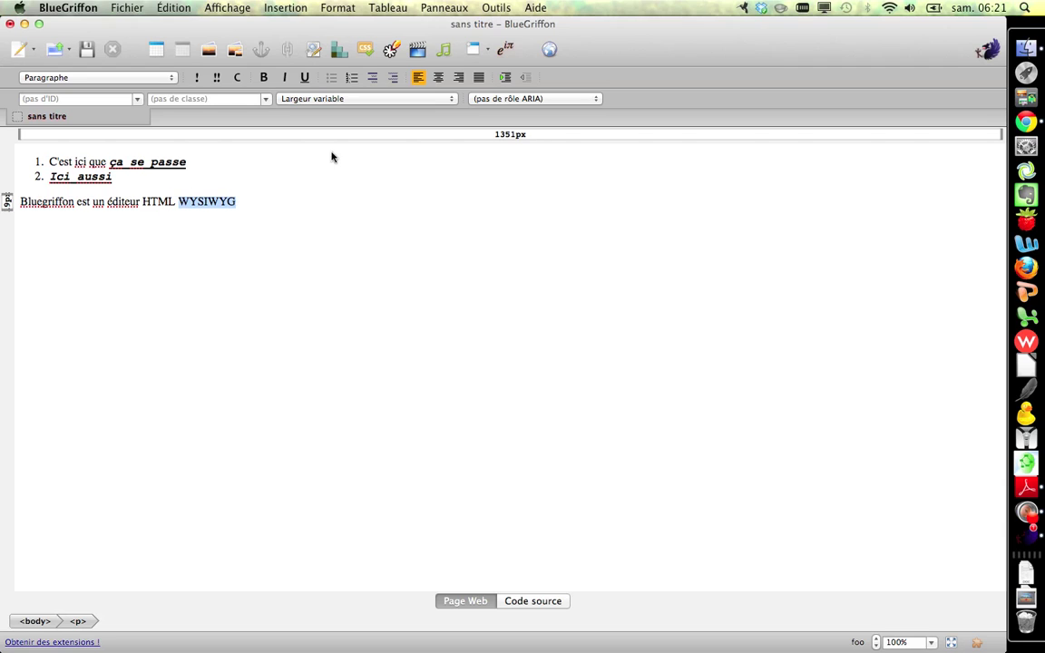
click(288, 52)
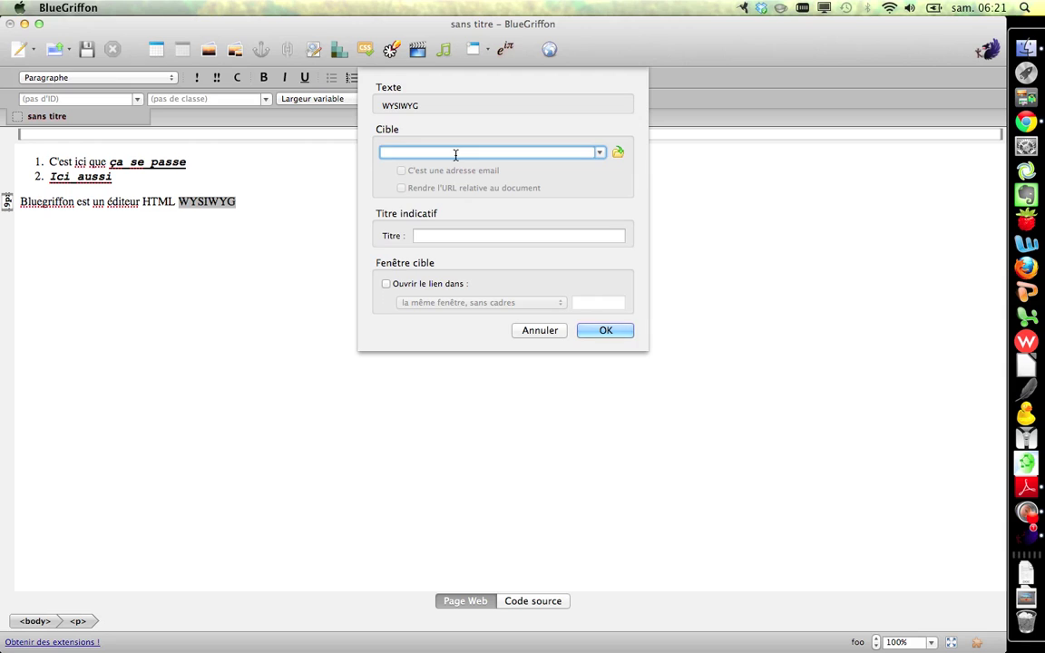
right_click(455, 153)
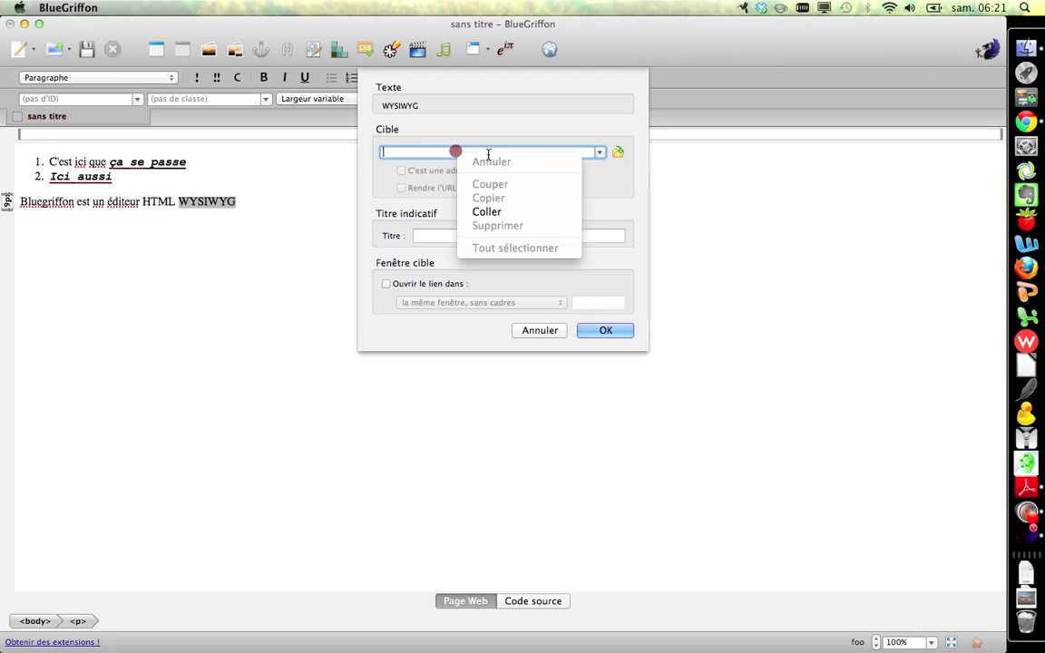
click(523, 211)
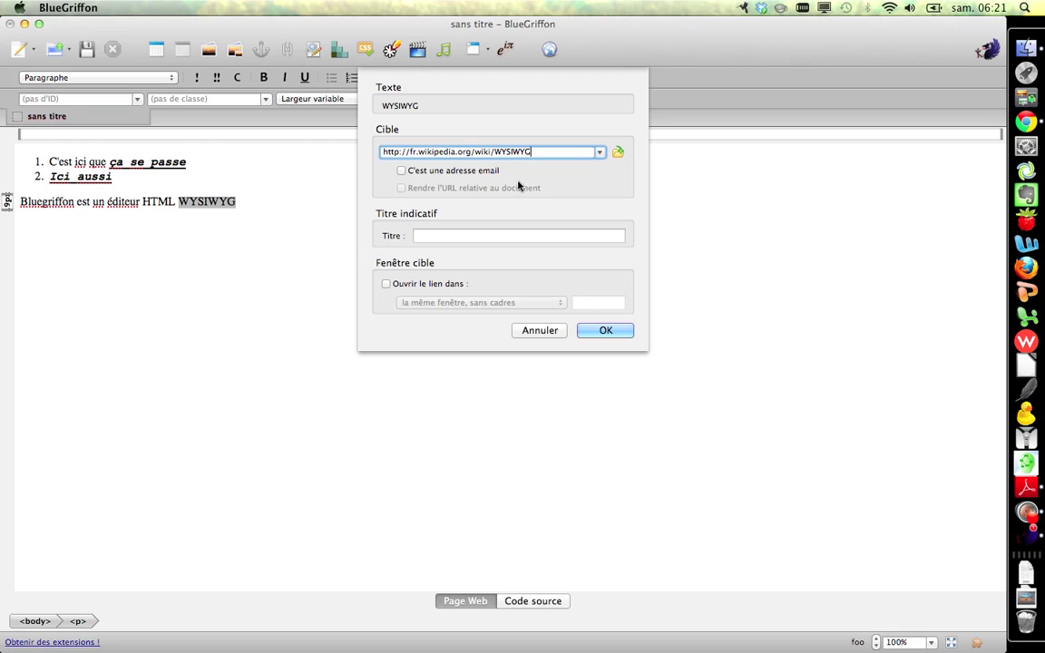
click(606, 331)
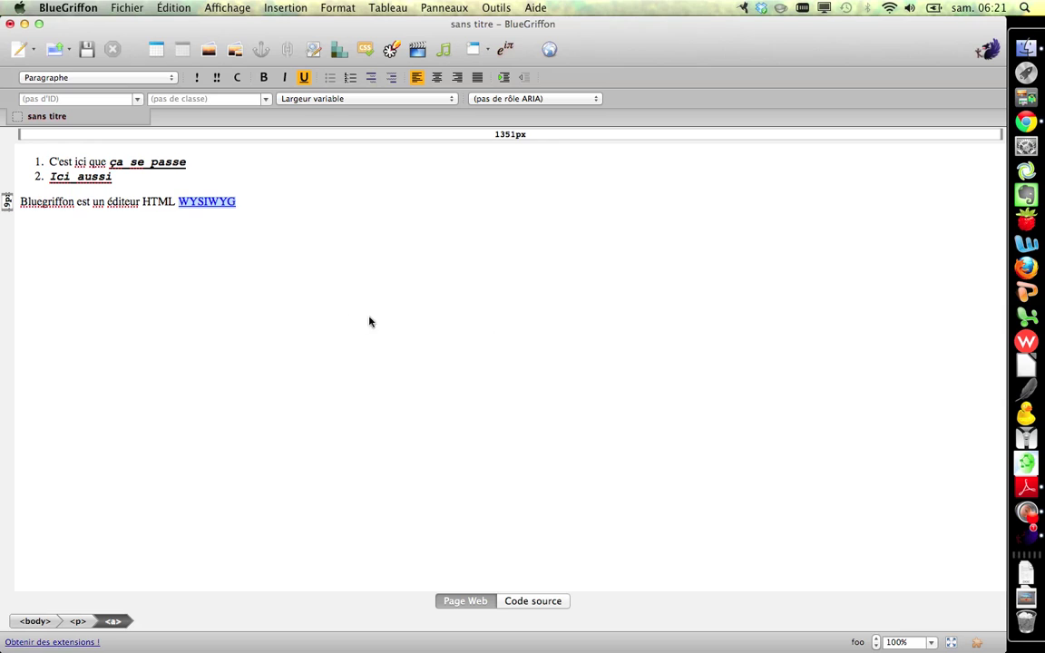
click(343, 315)
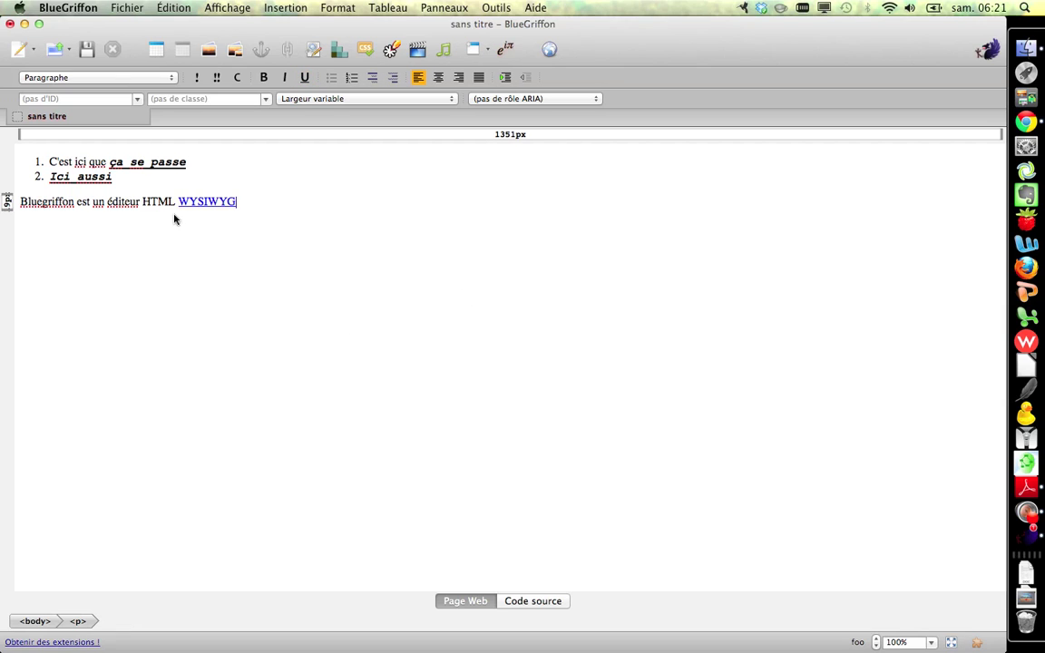
- Examine the HTML code of the WYSIWYG link in the source view, and return to the page view
click(535, 601)
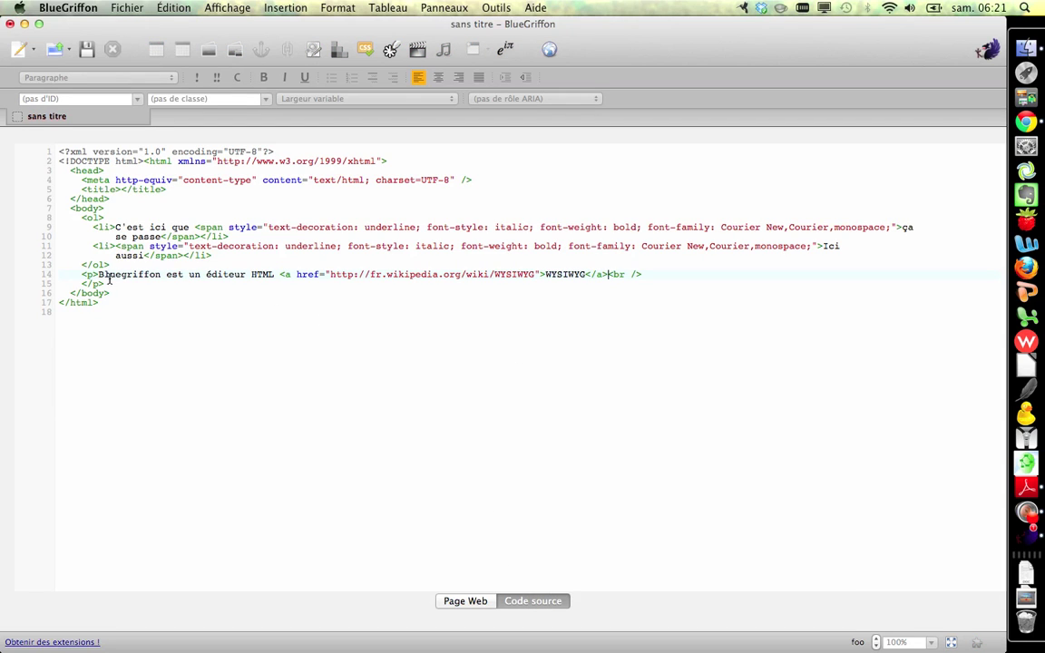
drag(280, 274, 642, 273)
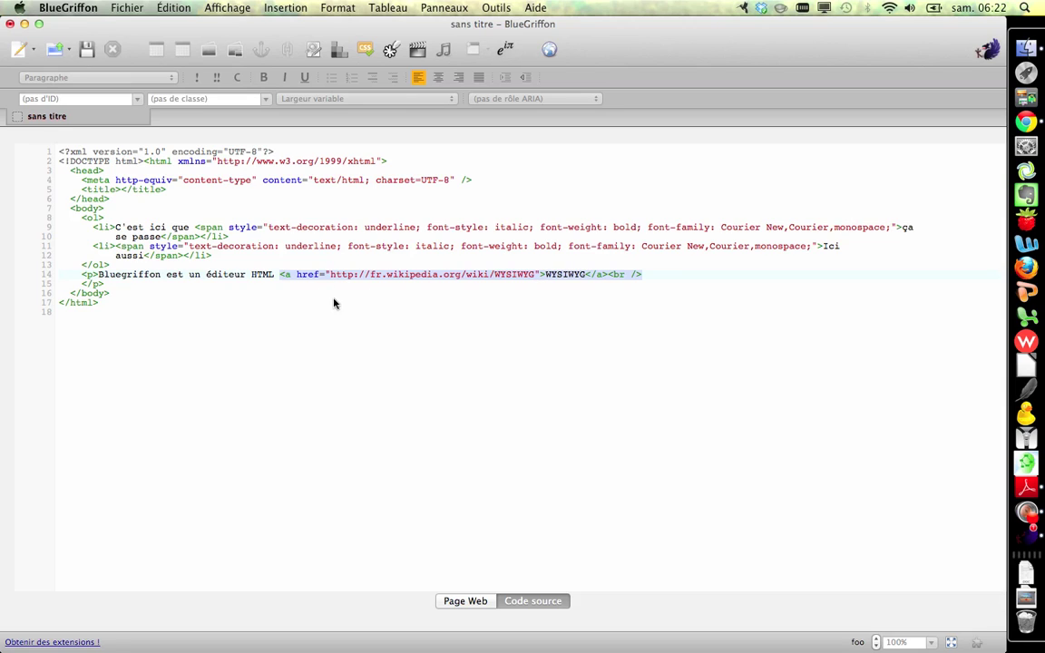
click(466, 601)
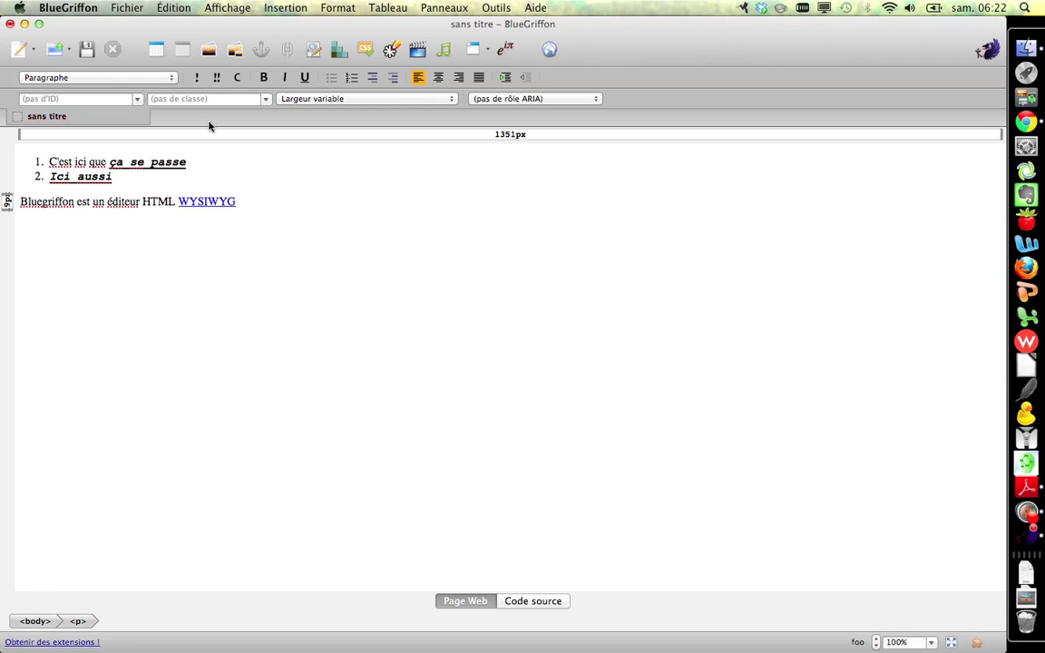
- Save the page with the document title "test" as test.html on the Desktop, replacing the existing file
click(127, 9)
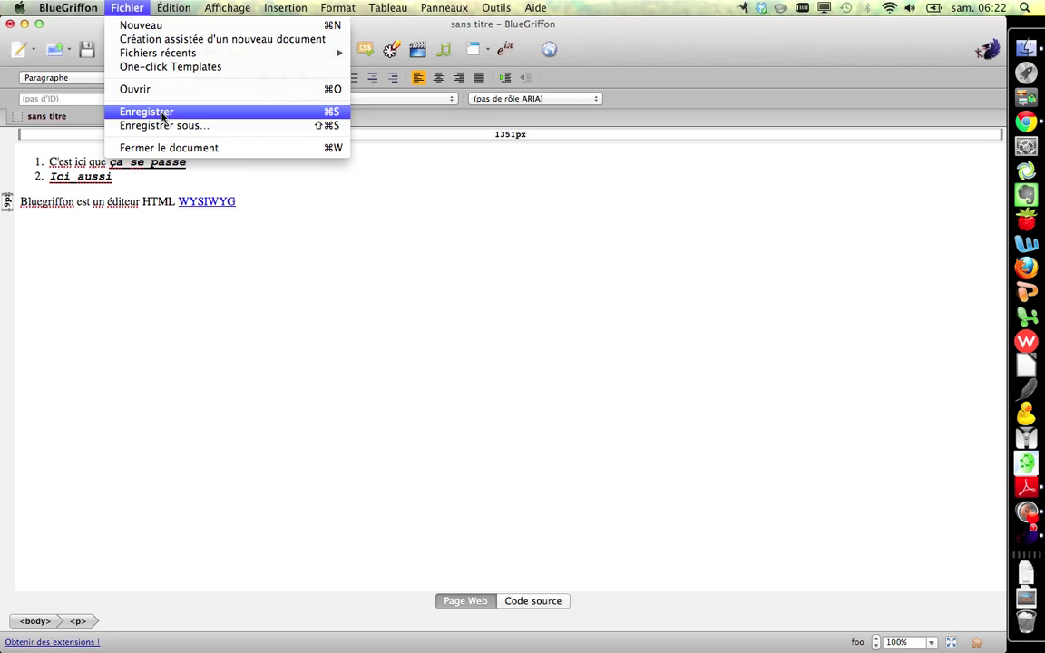
click(166, 113)
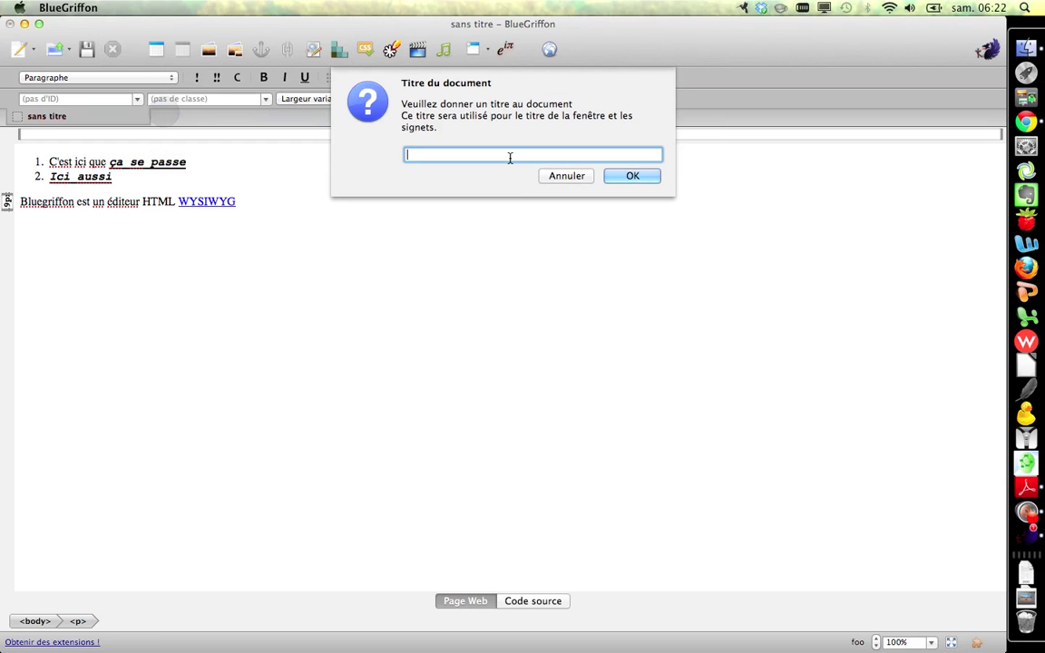
text(test)
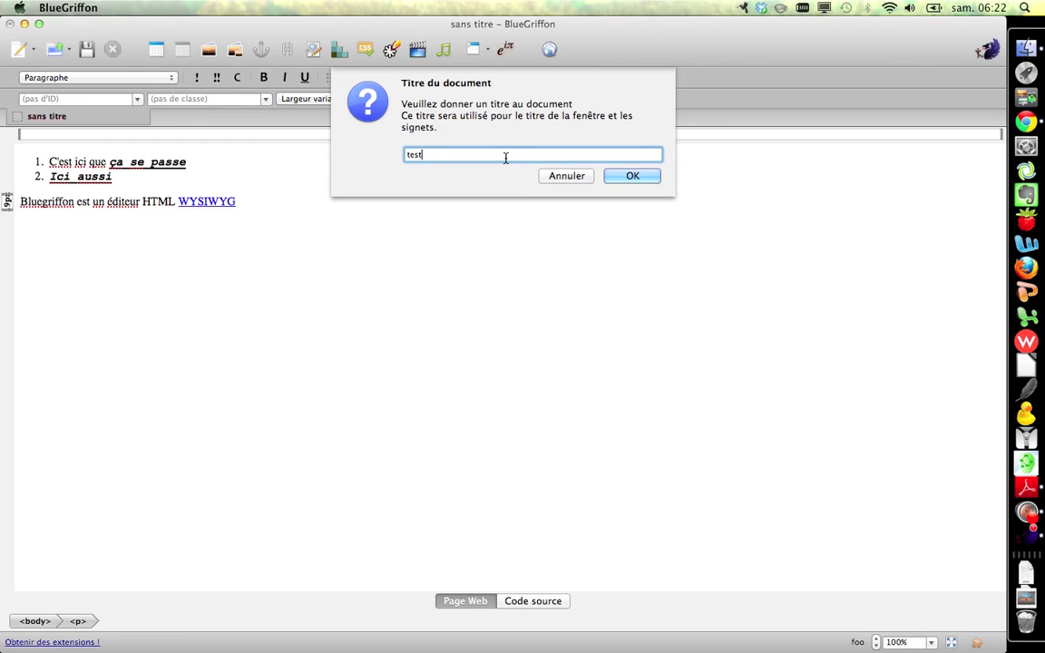
click(633, 177)
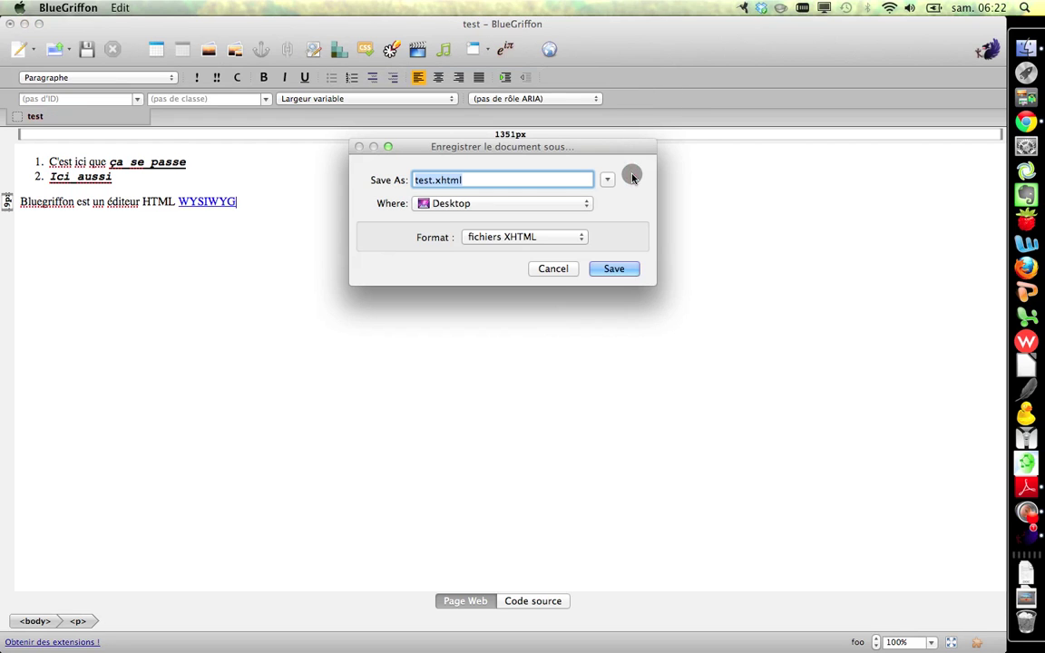
click(442, 180)
key(BackSpace)
click(613, 268)
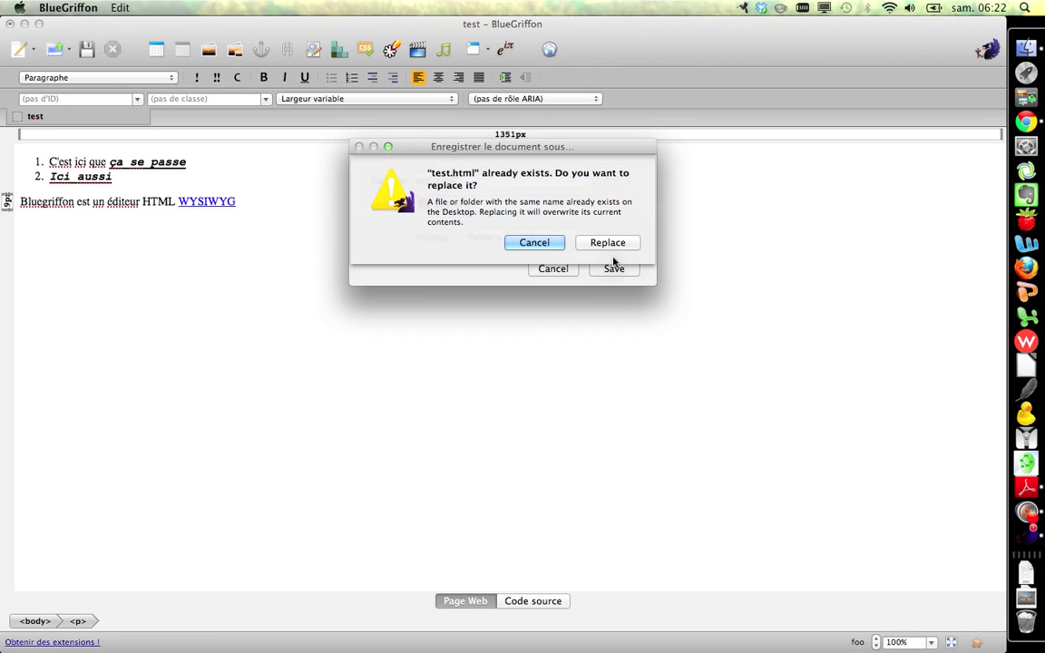
click(612, 243)
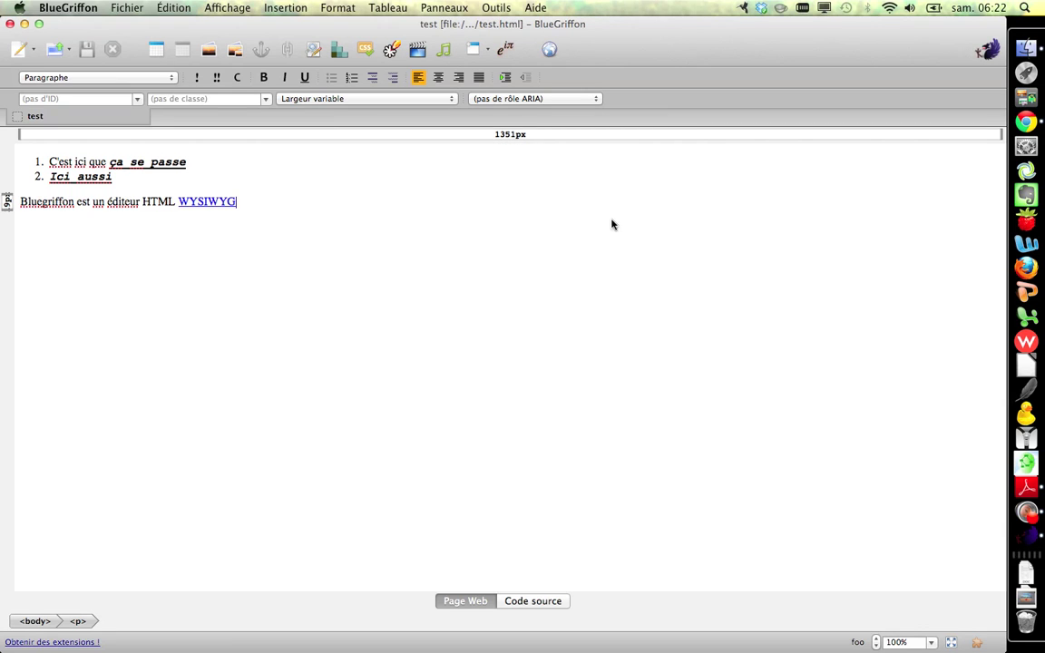
- Preview the page in Firefox, follow its WYSIWYG link and go back, and return to BlueGriffon
click(549, 51)
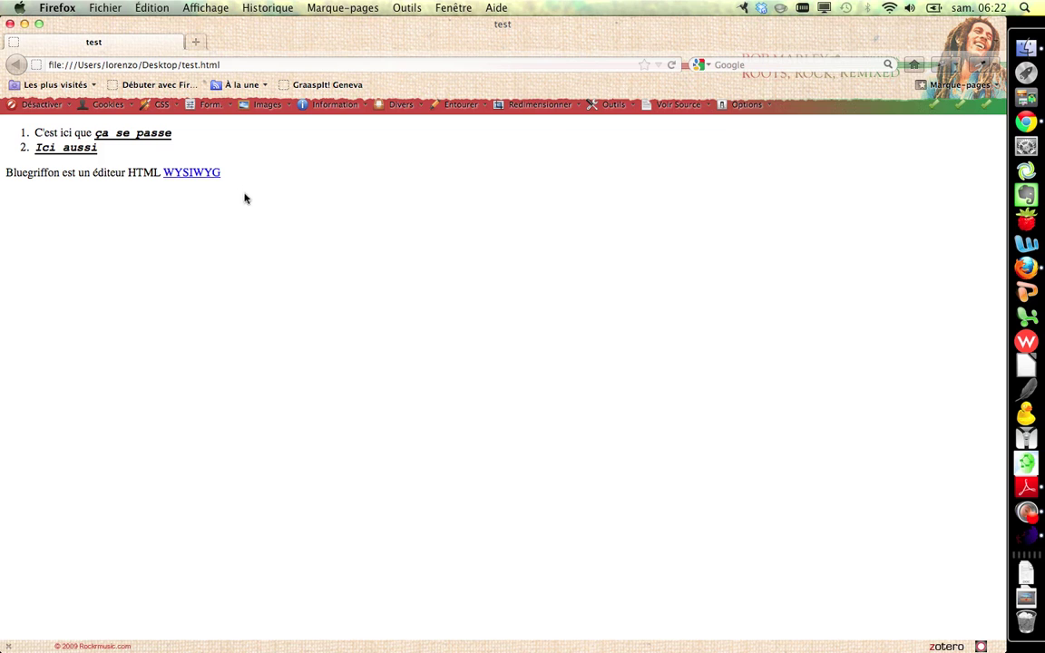
click(196, 174)
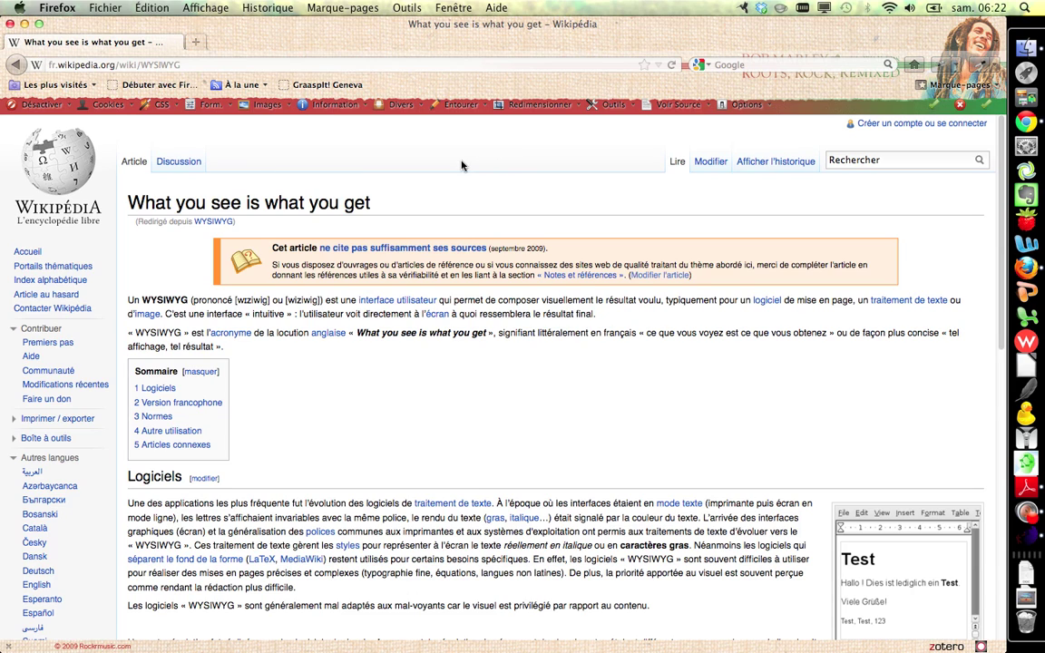
click(15, 64)
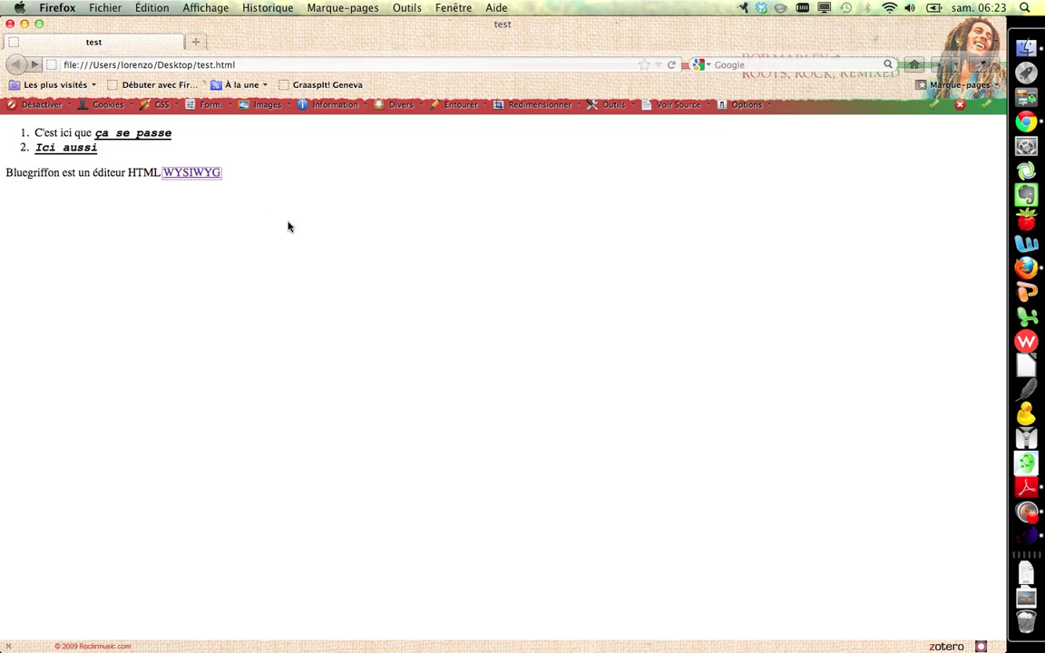
click(1017, 540)
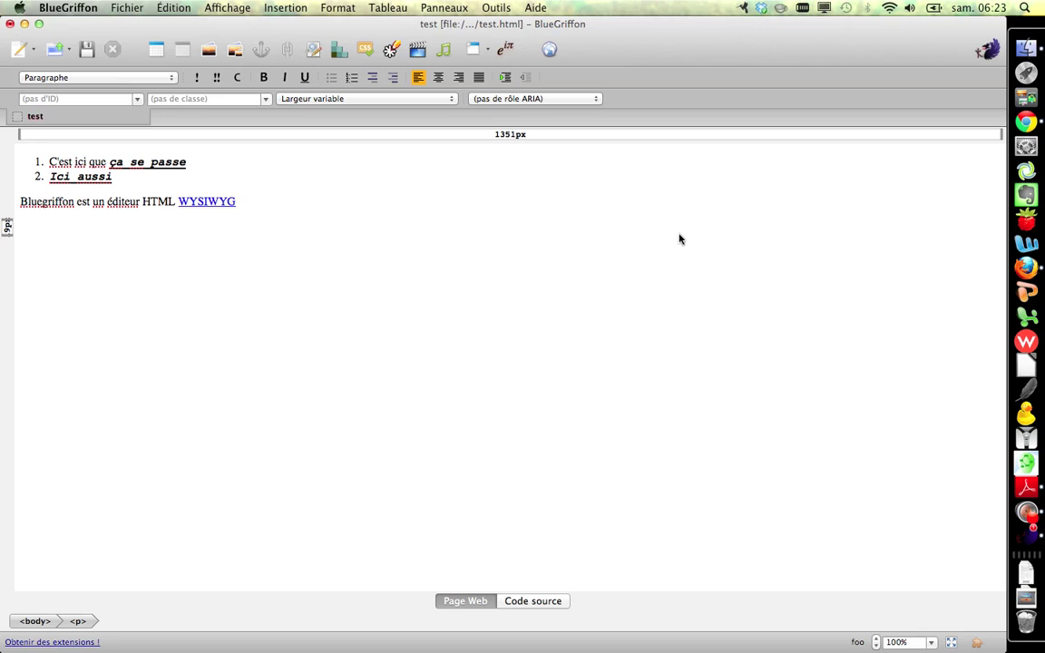
- Switch to Chrome and copy the image URL of the text editor screenshot in the article's Logiciels section
click(1018, 125)
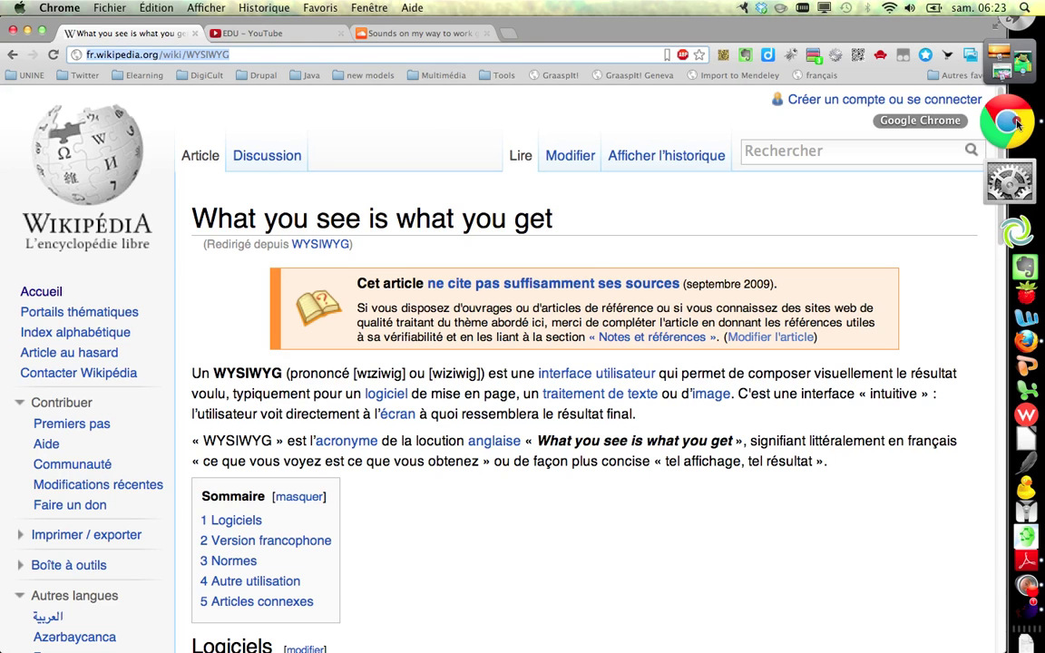
scroll(624, 386, down, 3)
scroll(628, 385, down, 10)
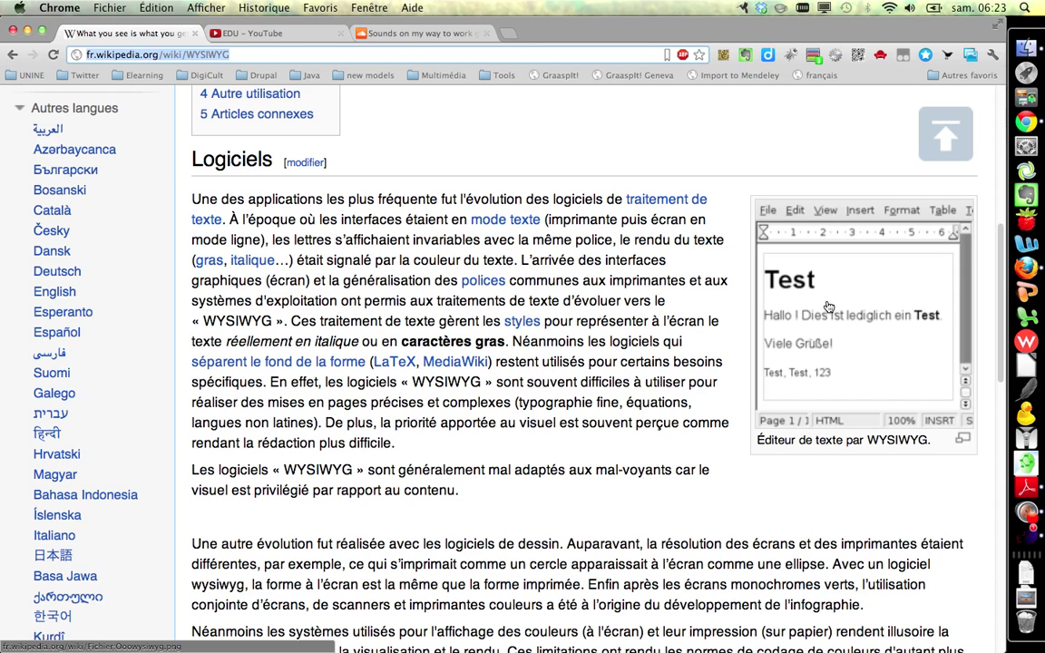
right_click(823, 304)
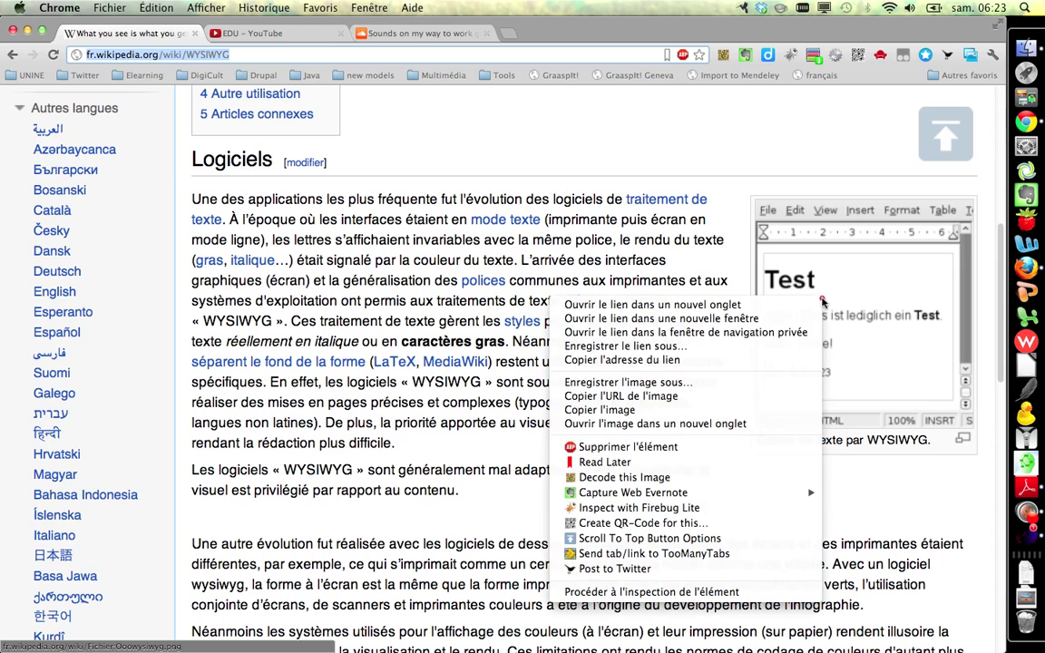
click(773, 396)
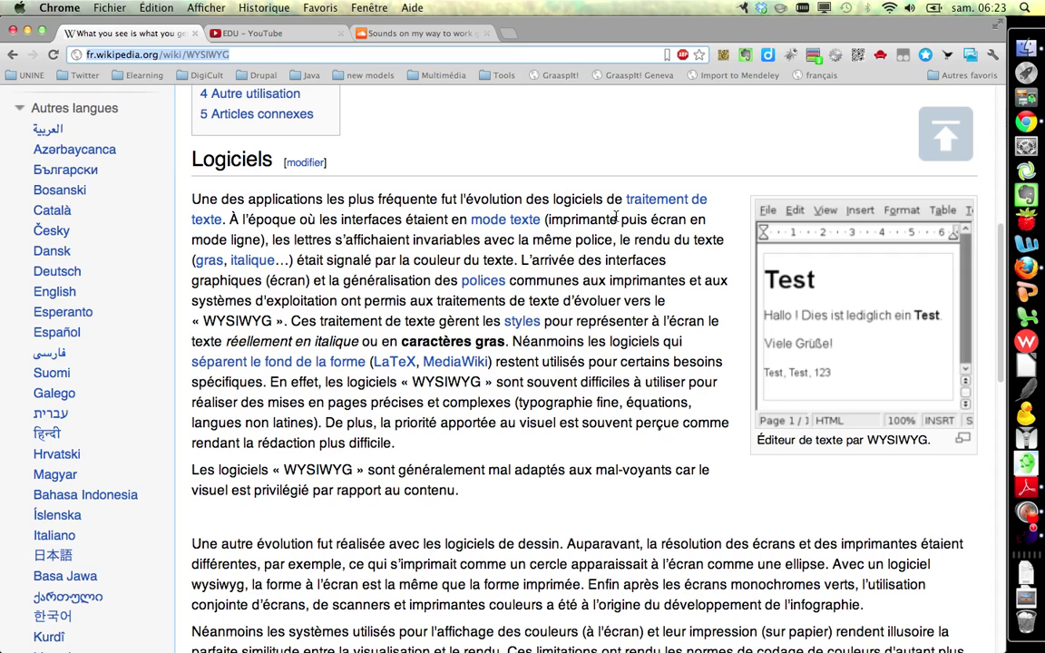
- Check the copied image address by opening it in a new browser tab
click(509, 33)
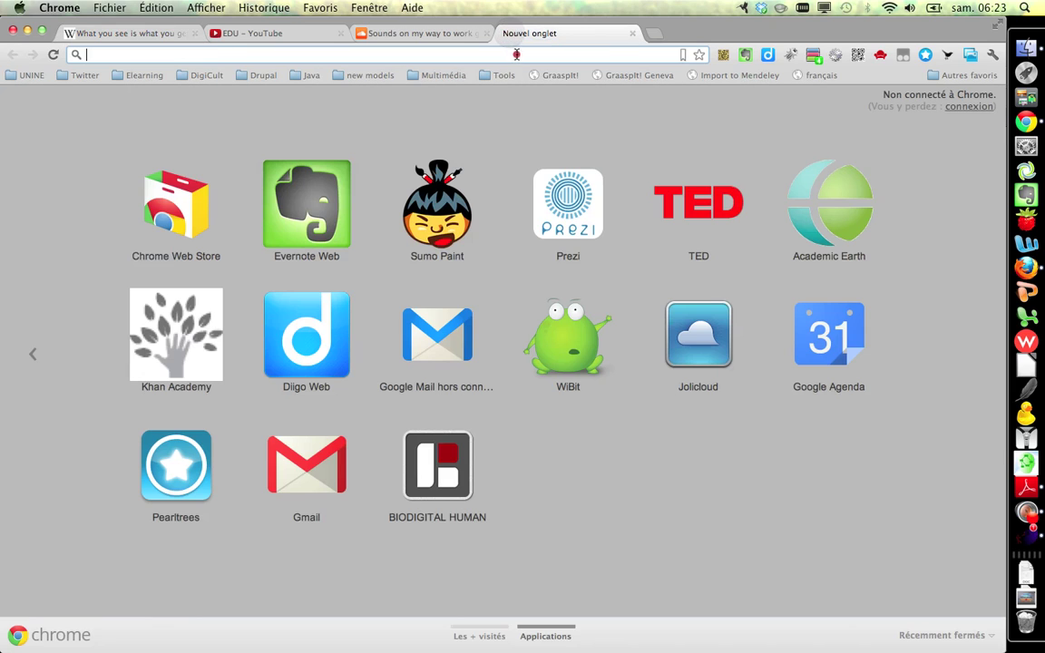
right_click(517, 55)
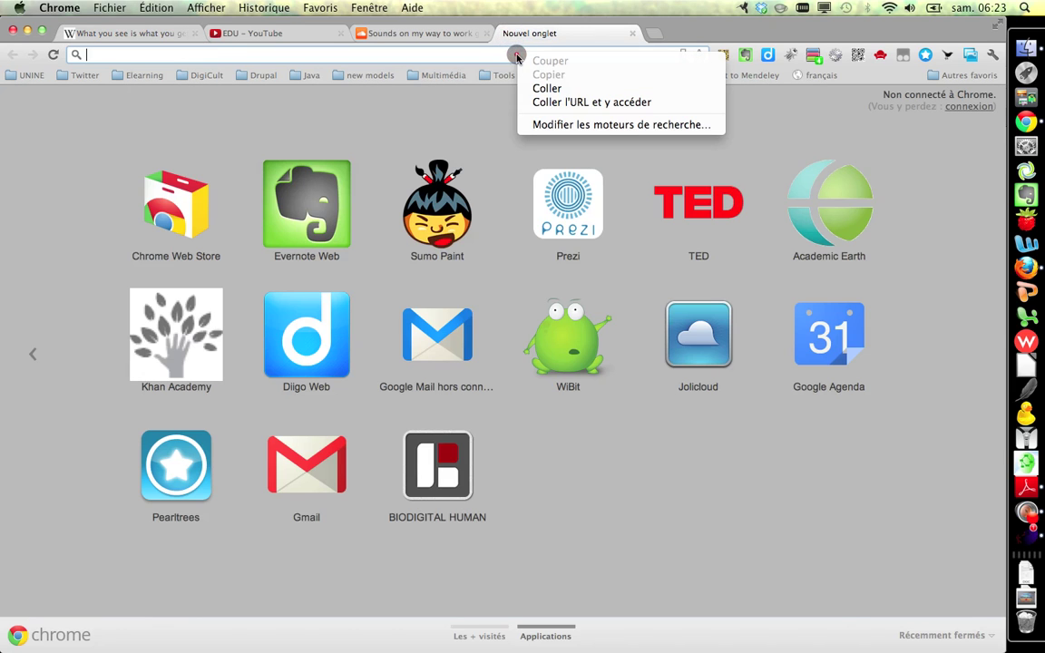
click(572, 90)
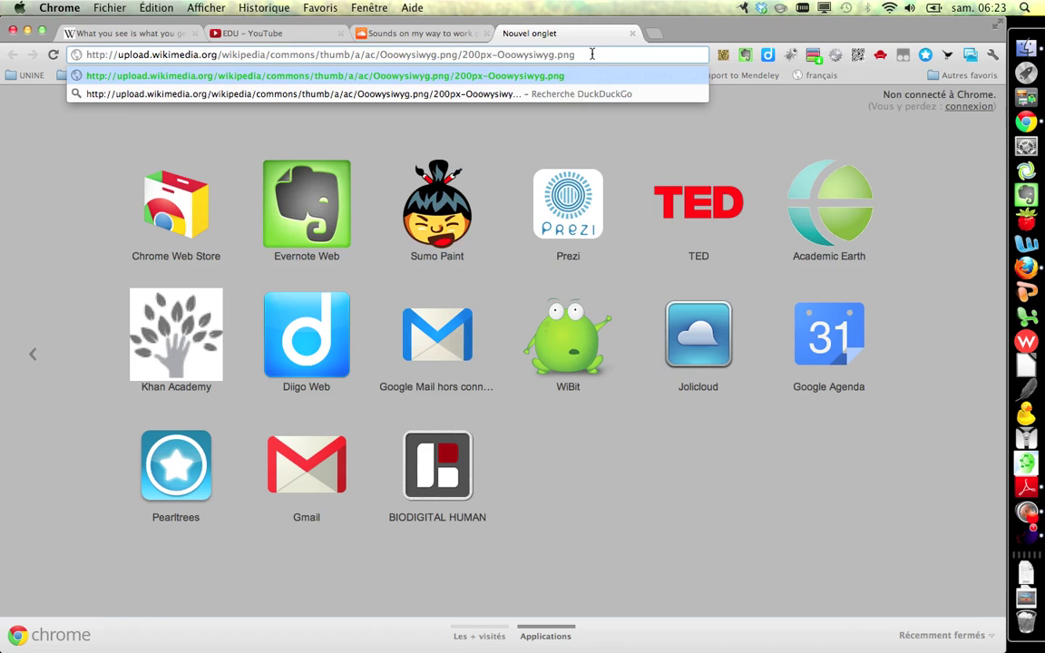
key(Return)
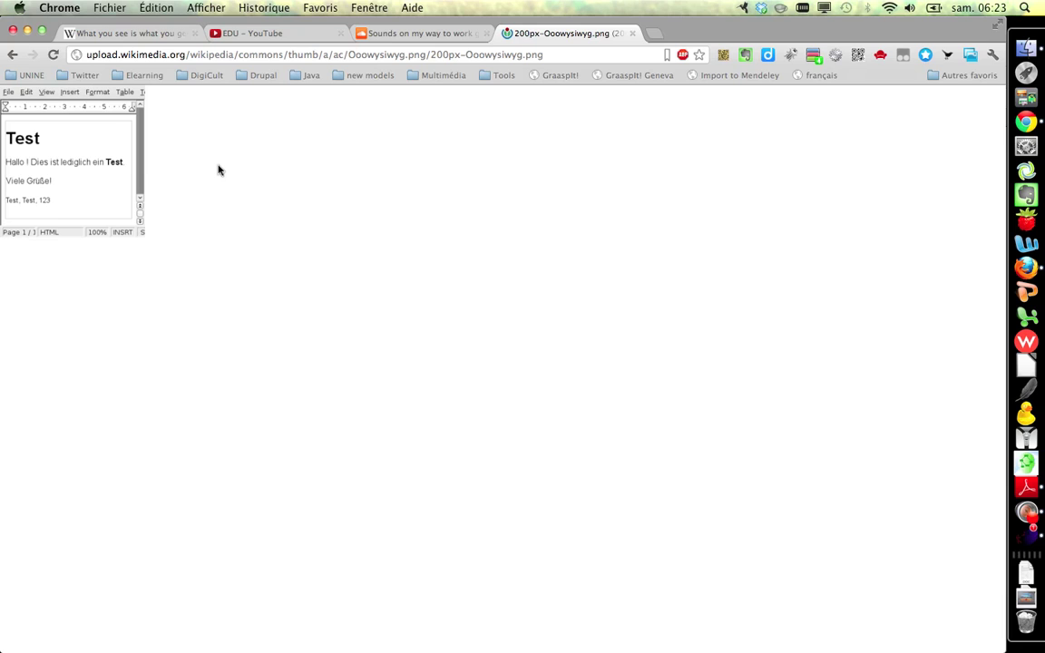
- Back in BlueGriffon, insert the image from the copied URL below the paragraph, with title "illustration wysiwyg" and alternative text "éditeur wysiwyg"
click(1020, 540)
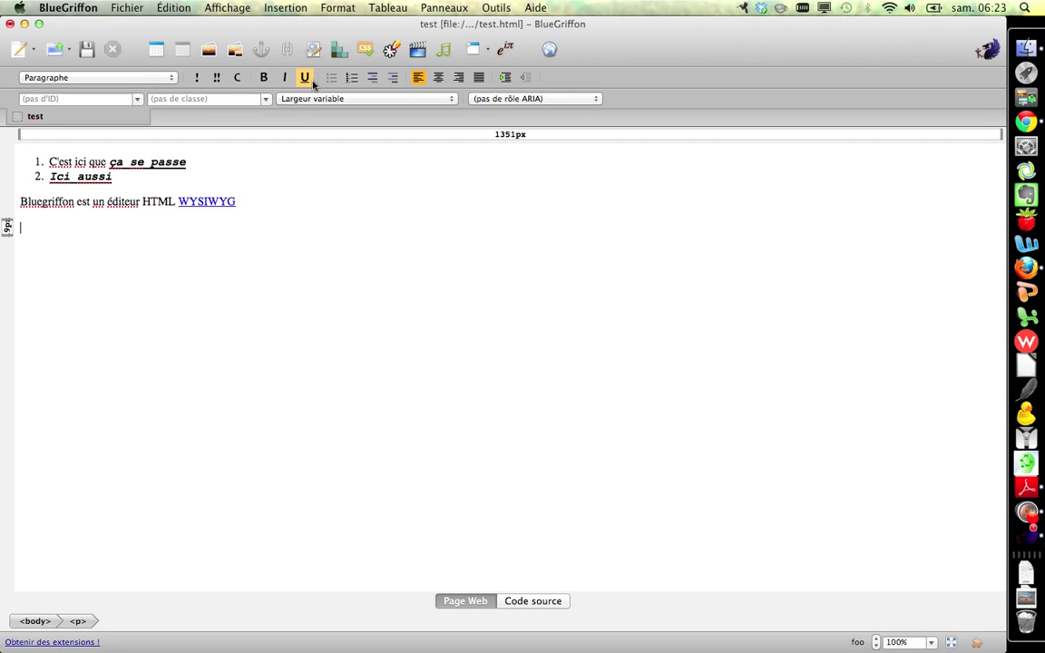
click(210, 53)
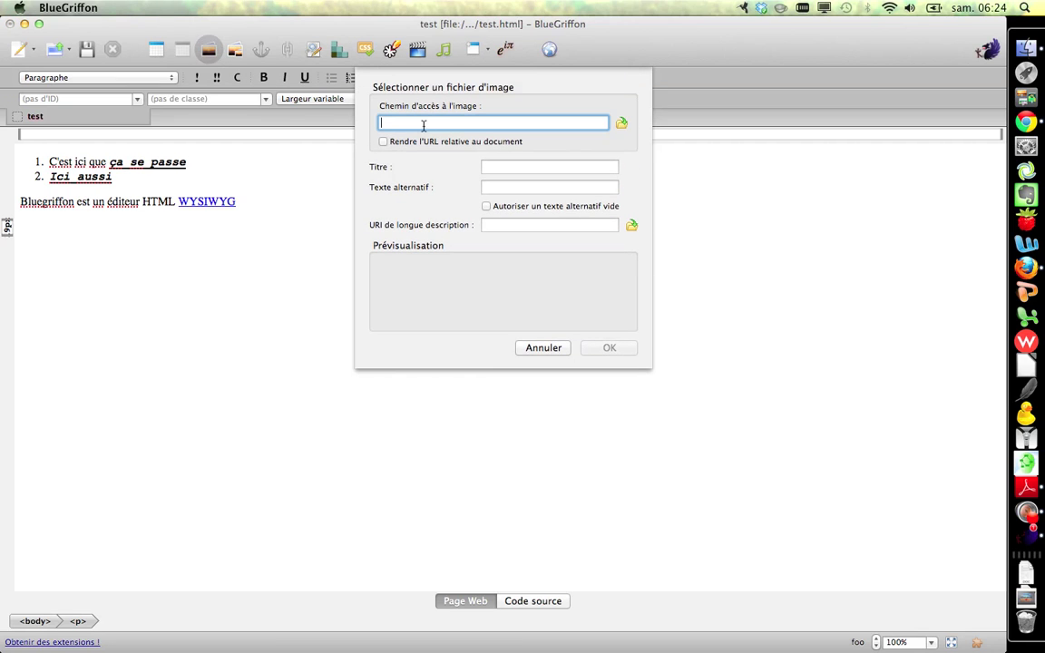
right_click(440, 121)
click(490, 180)
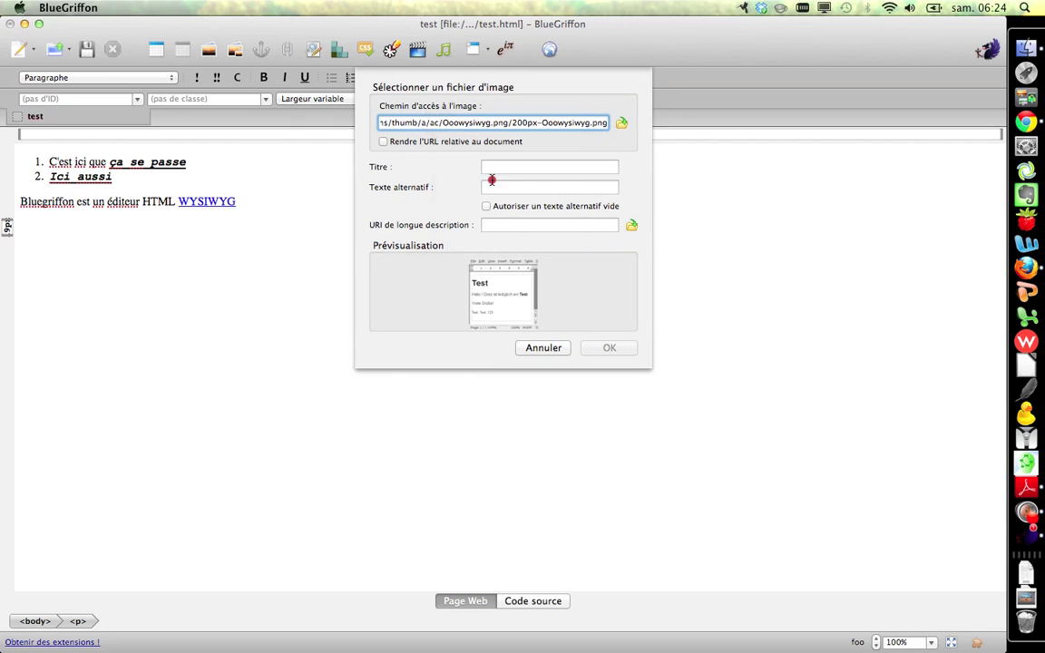
click(543, 167)
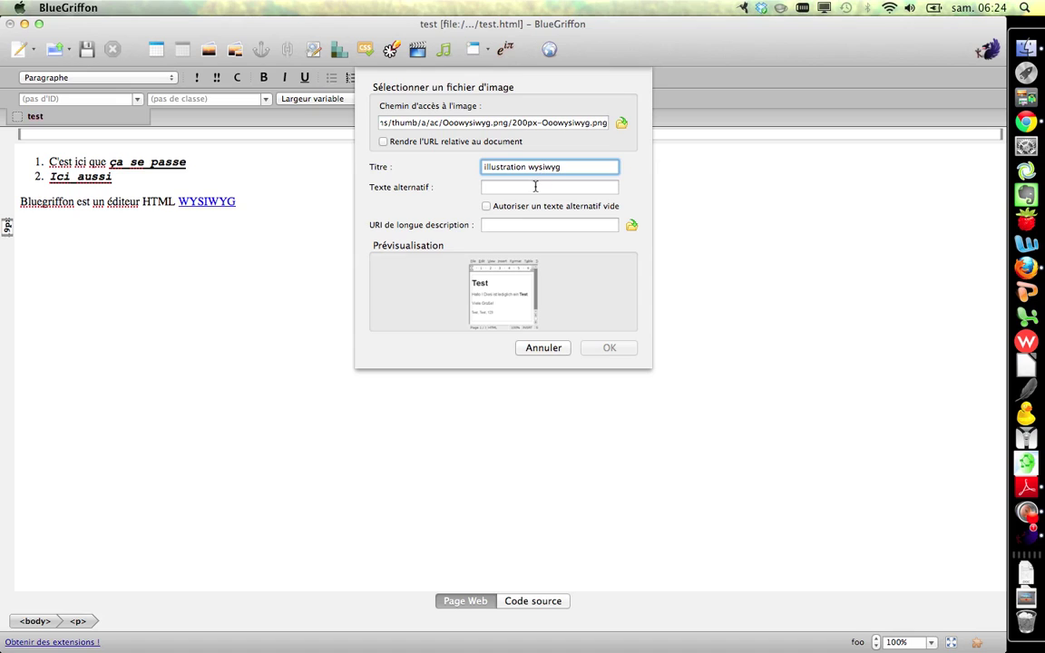
click(535, 186)
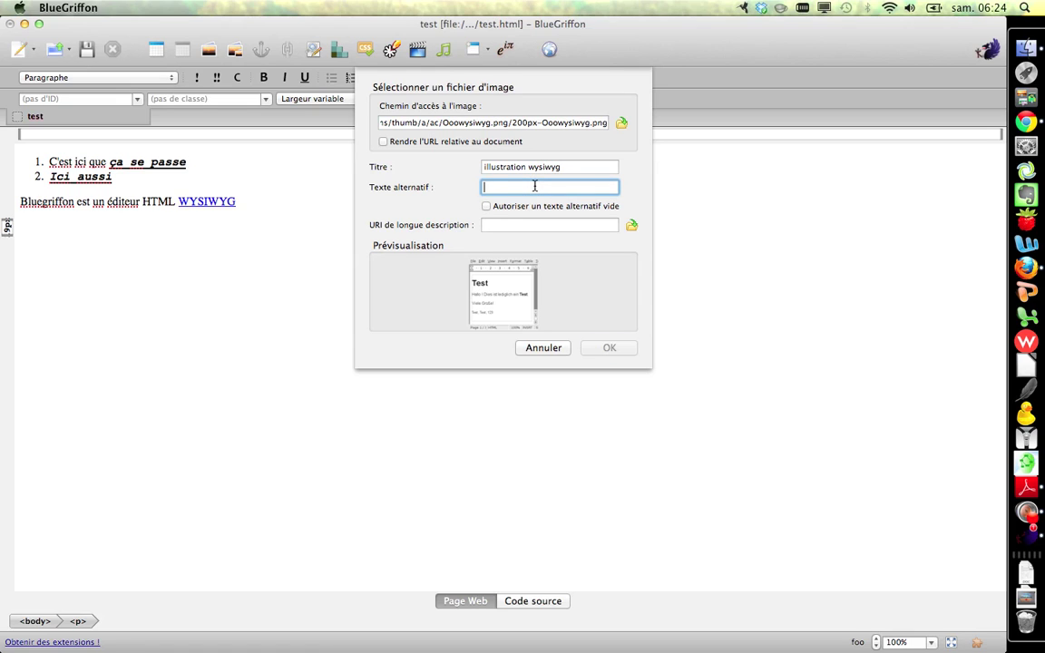
text(éditeur)
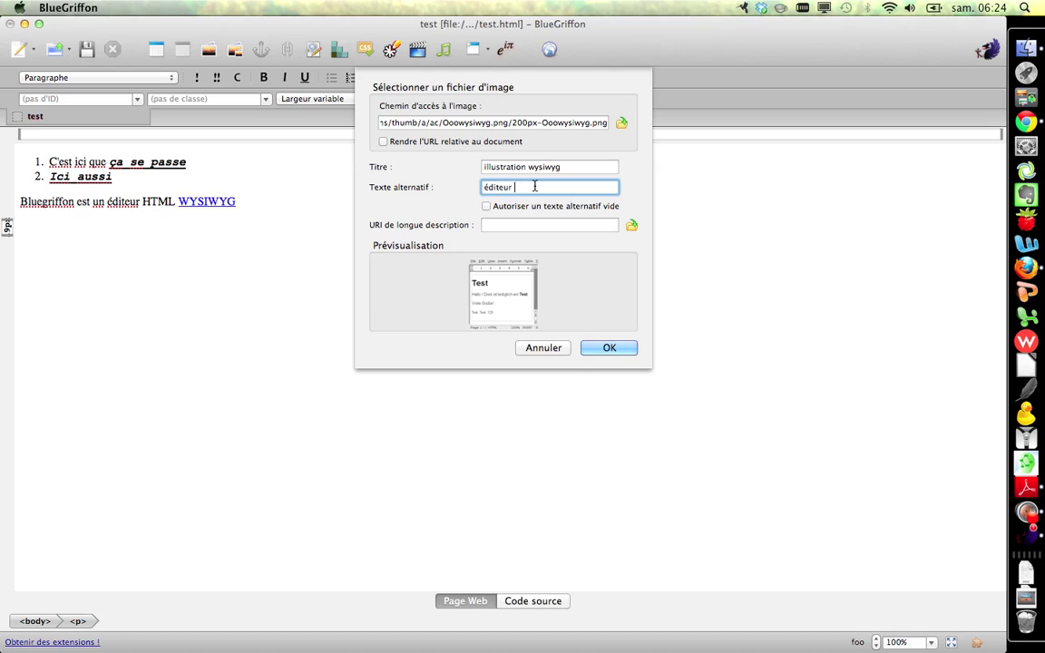
text( wysiwyg)
click(620, 348)
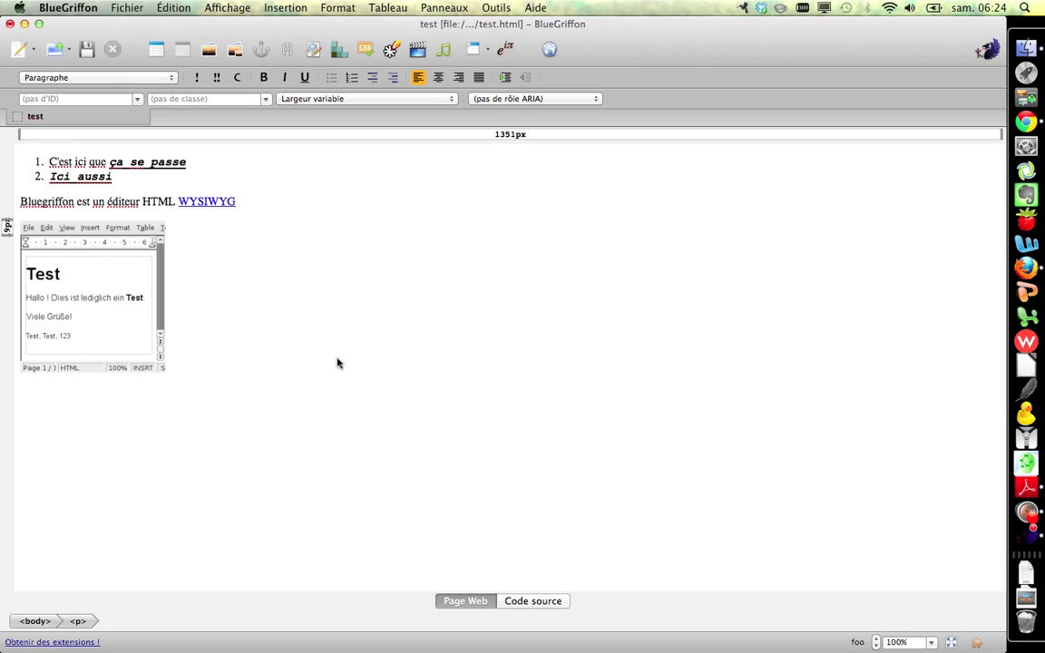
- Examine the inserted image's HTML code and source address in the source view, and return to the page view
click(534, 602)
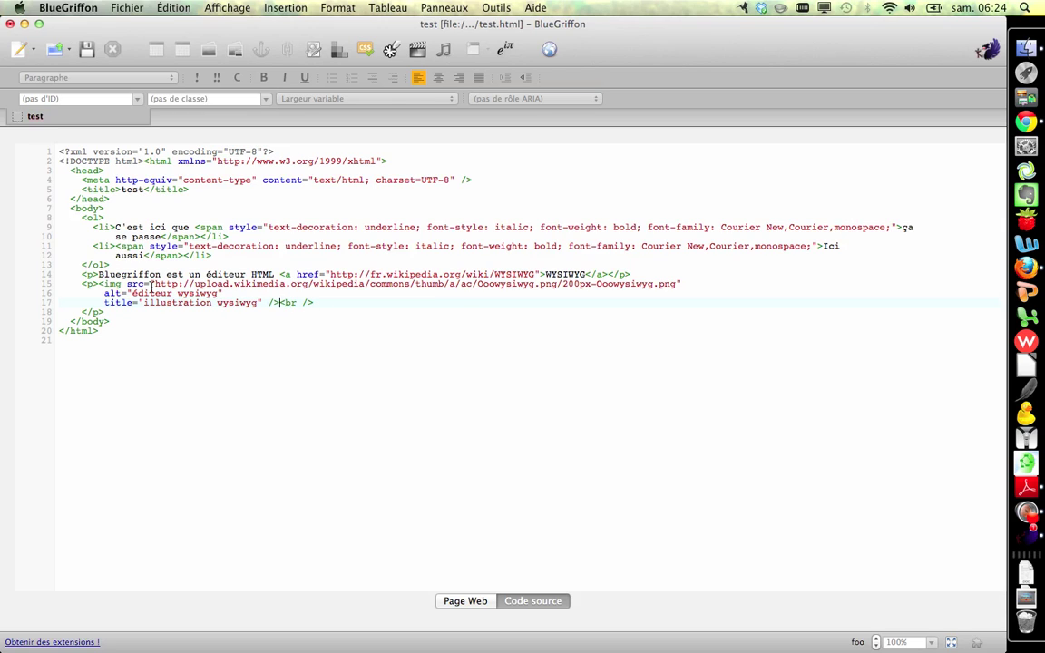
drag(154, 284, 671, 288)
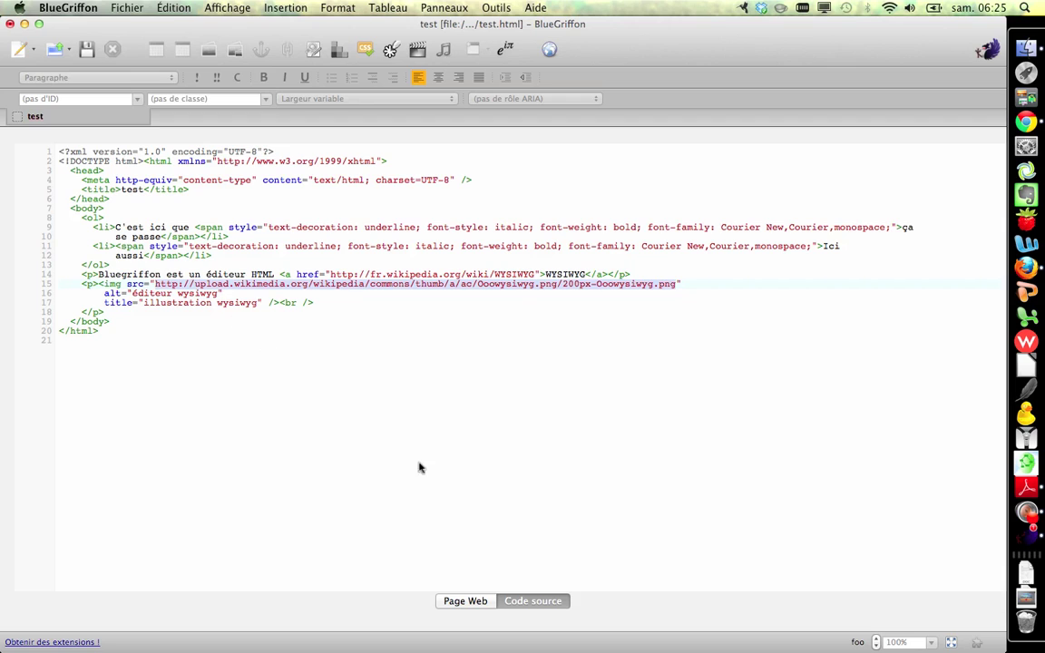
click(468, 602)
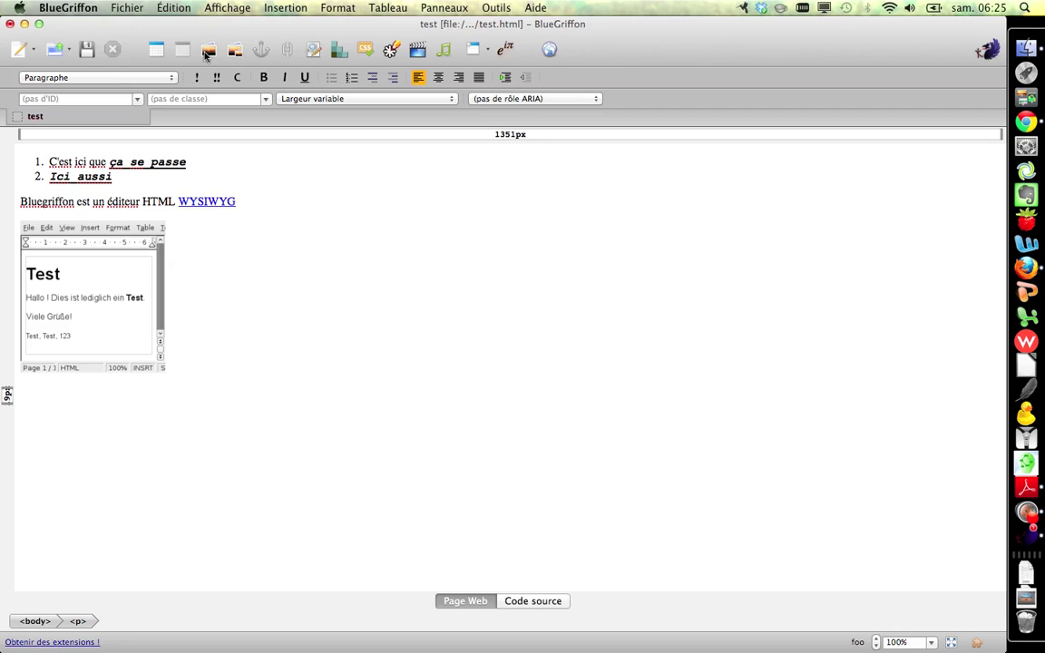
- Start inserting an image below the editor screenshot, choosing archive-box-zip-icone-5514-128.png from the local Images folder
click(207, 51)
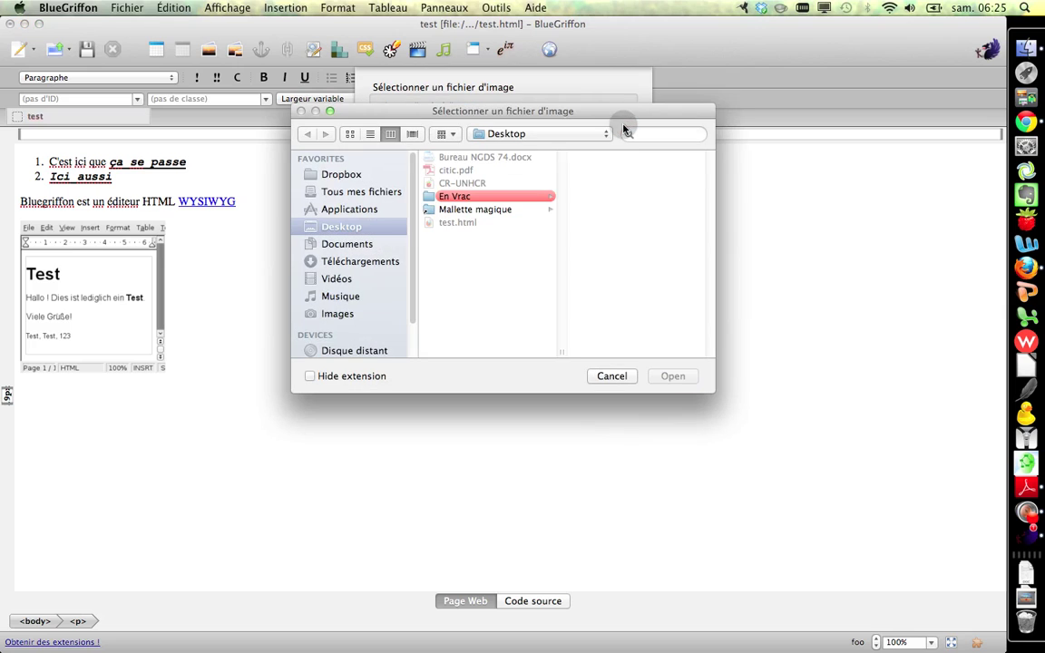
click(340, 314)
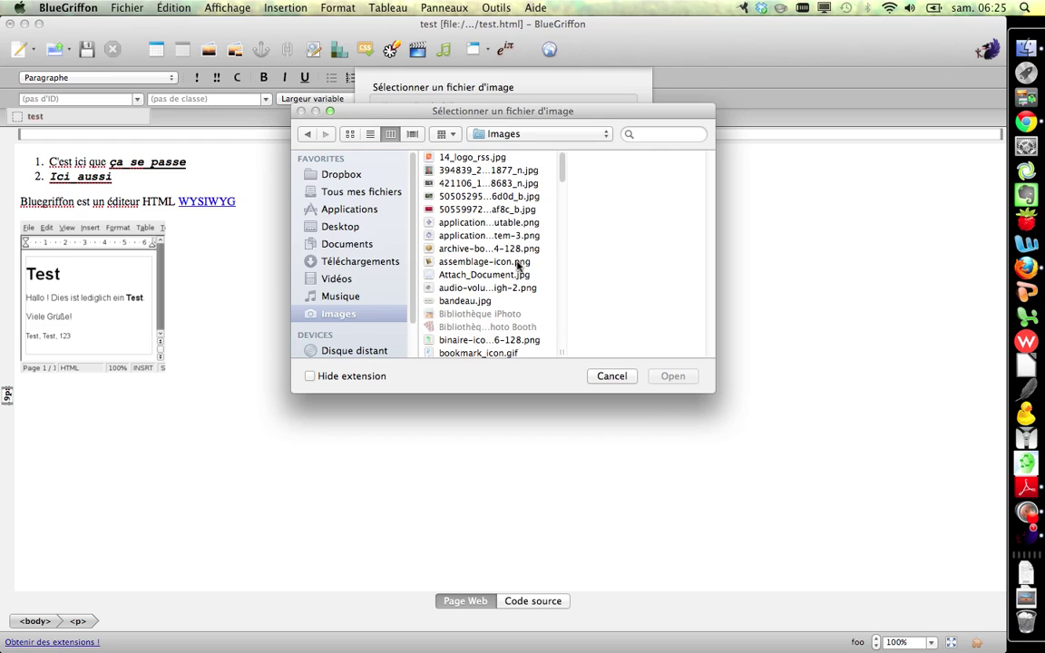
click(483, 249)
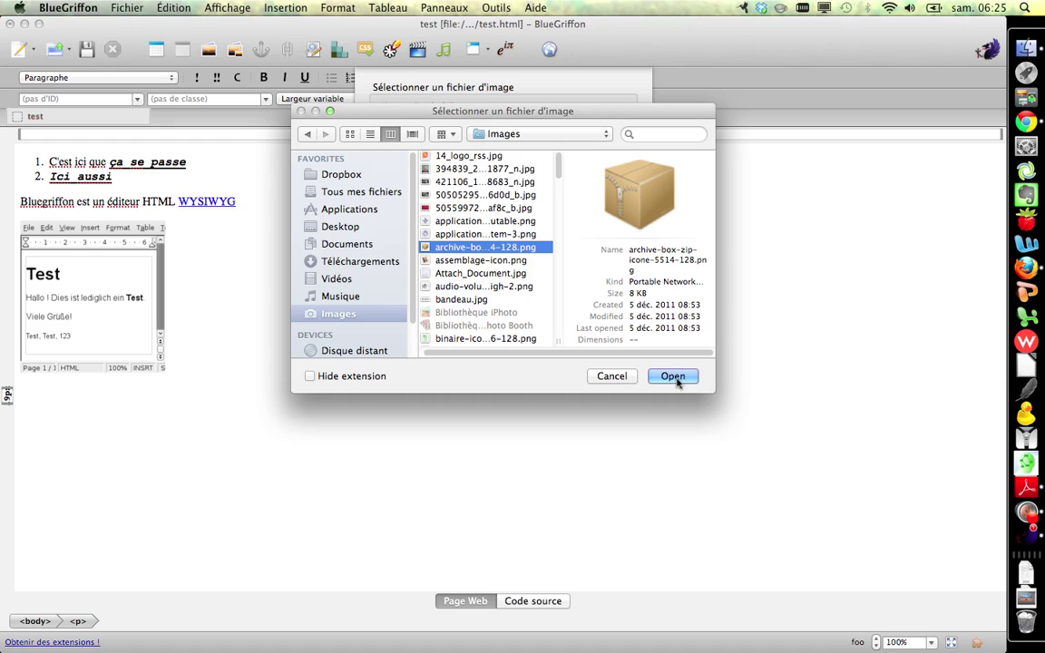
click(676, 380)
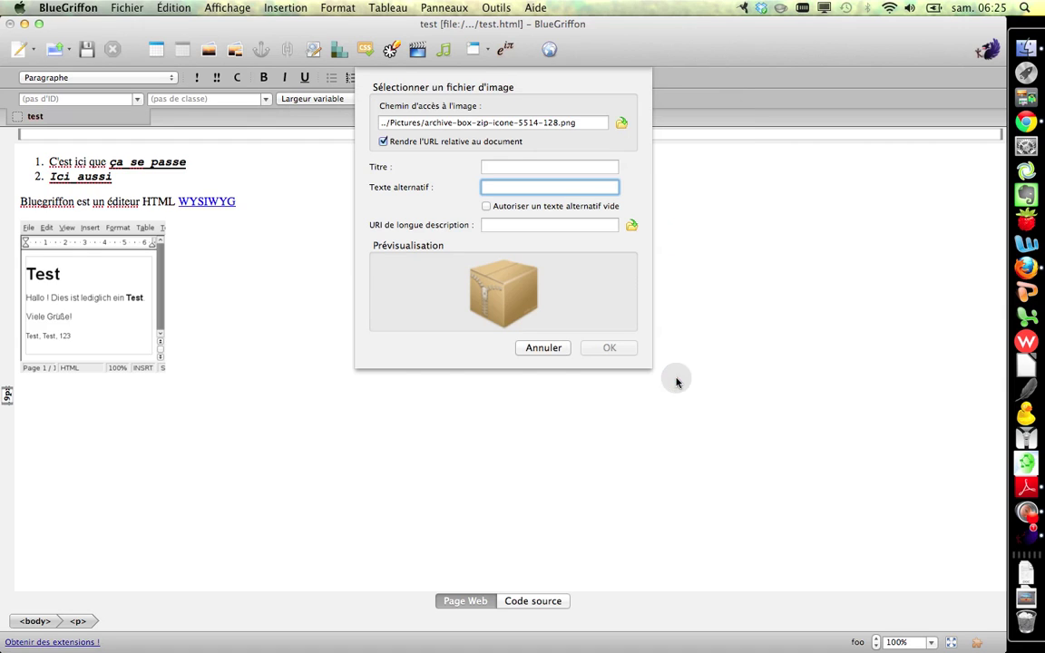
- Give the image the title "Archive" and alternative text "Archive", and insert it into the page
click(529, 170)
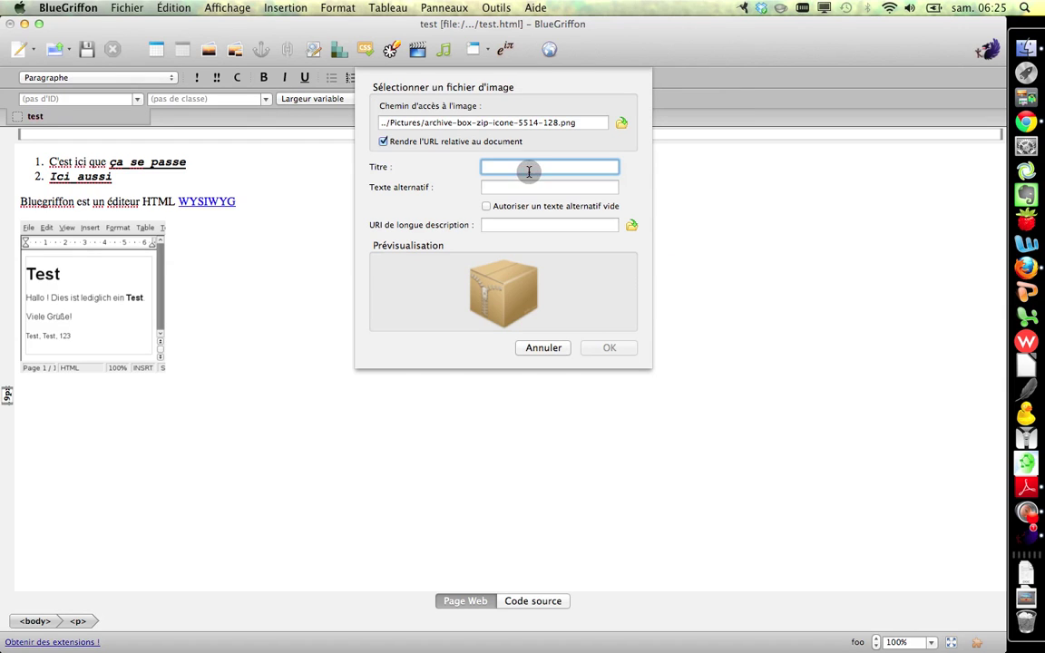
text(Archive)
click(579, 188)
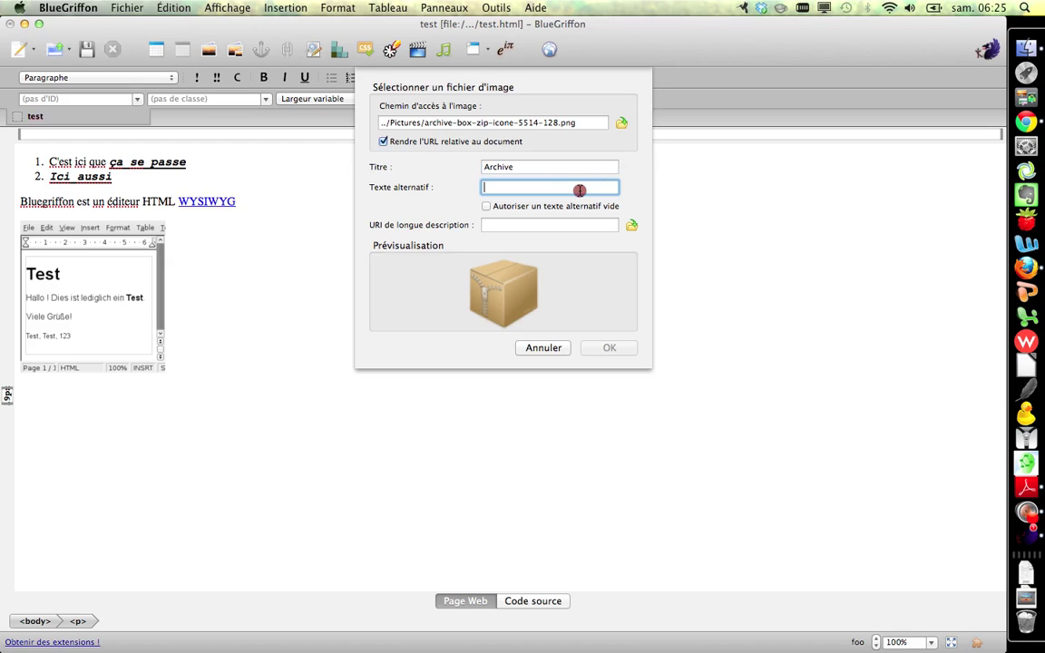
text(Archive)
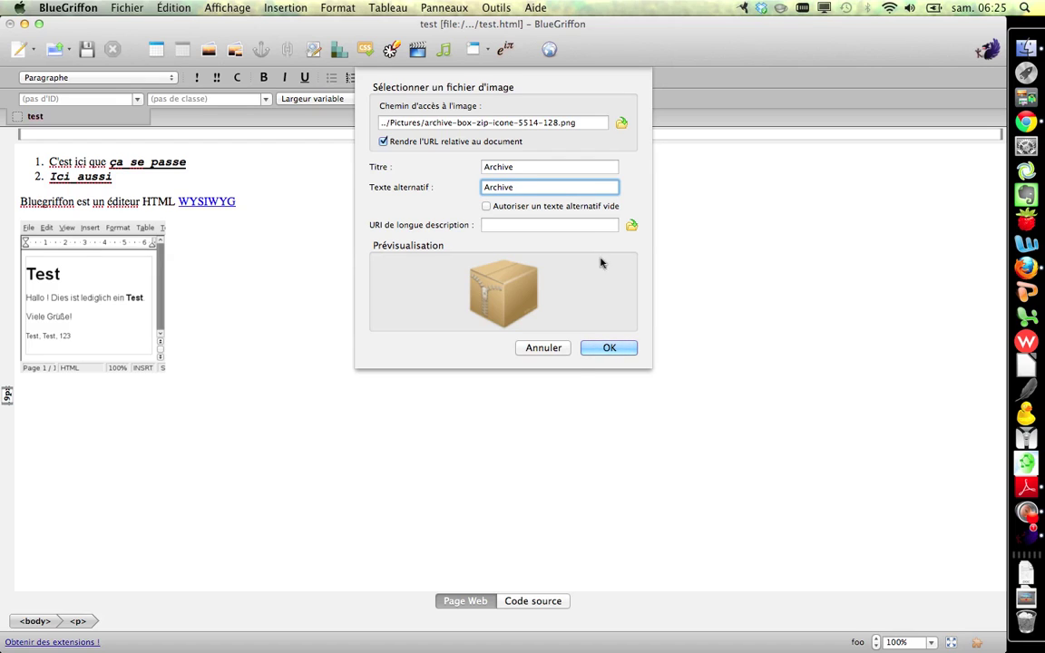
click(610, 347)
drag(381, 123, 579, 120)
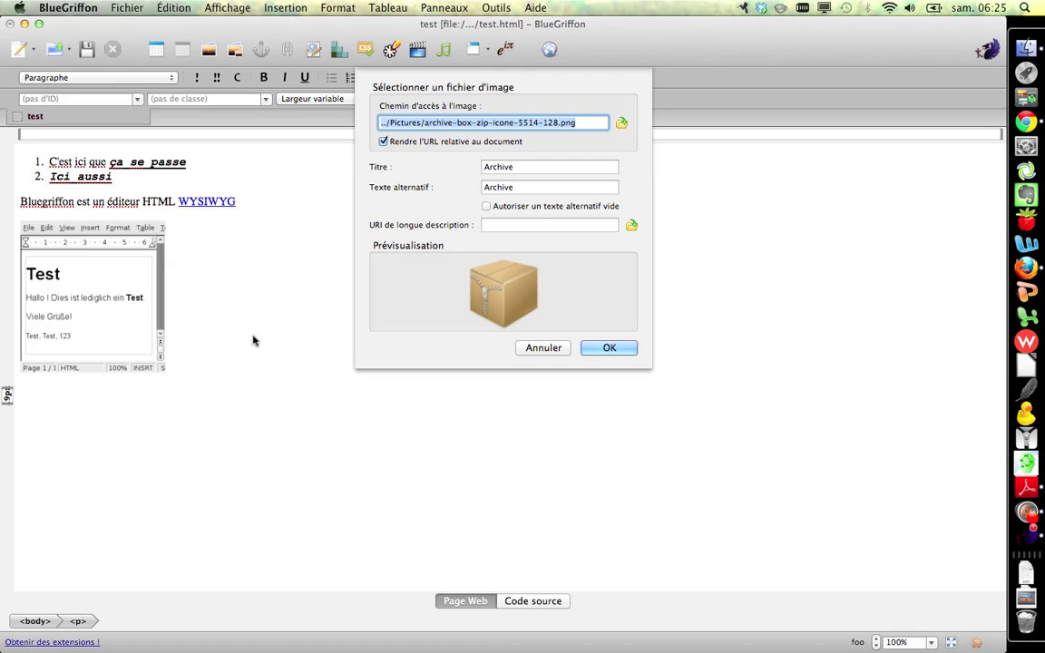
click(603, 347)
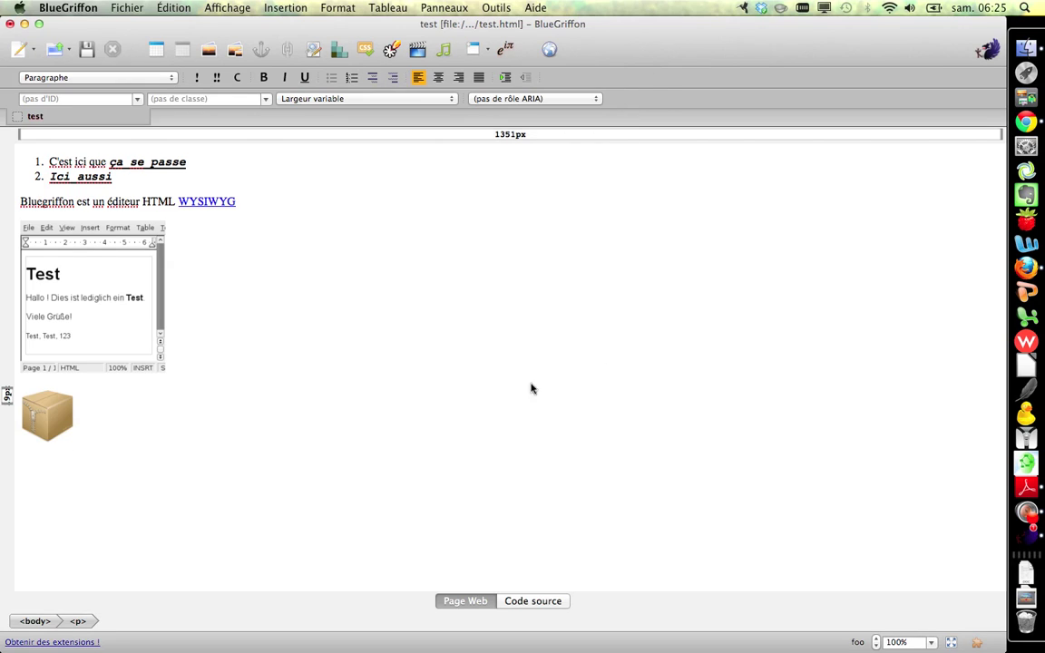
- In the source view, delete the archive image's relative path, paste it back from the clipboard, and return to the page view
click(535, 602)
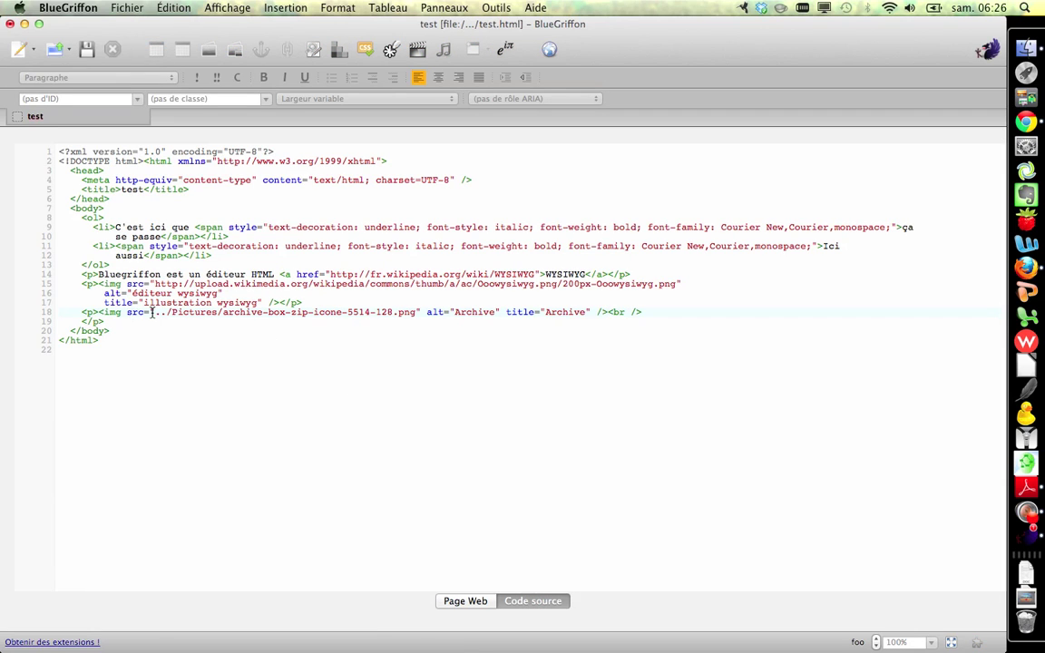
drag(154, 312, 417, 313)
key(super+c)
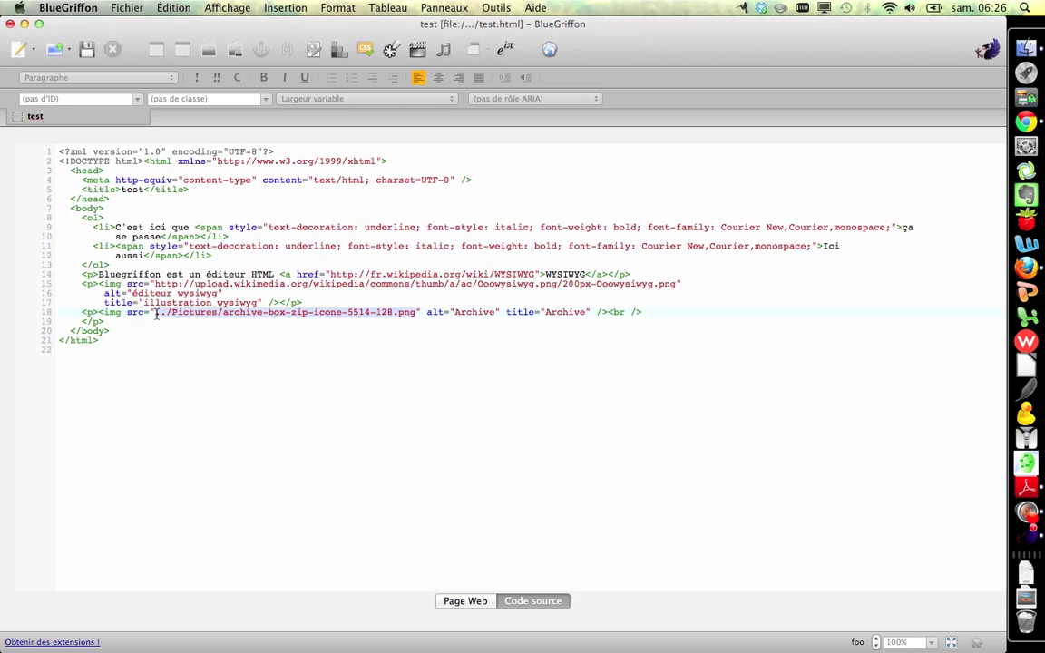
key(BackSpace)
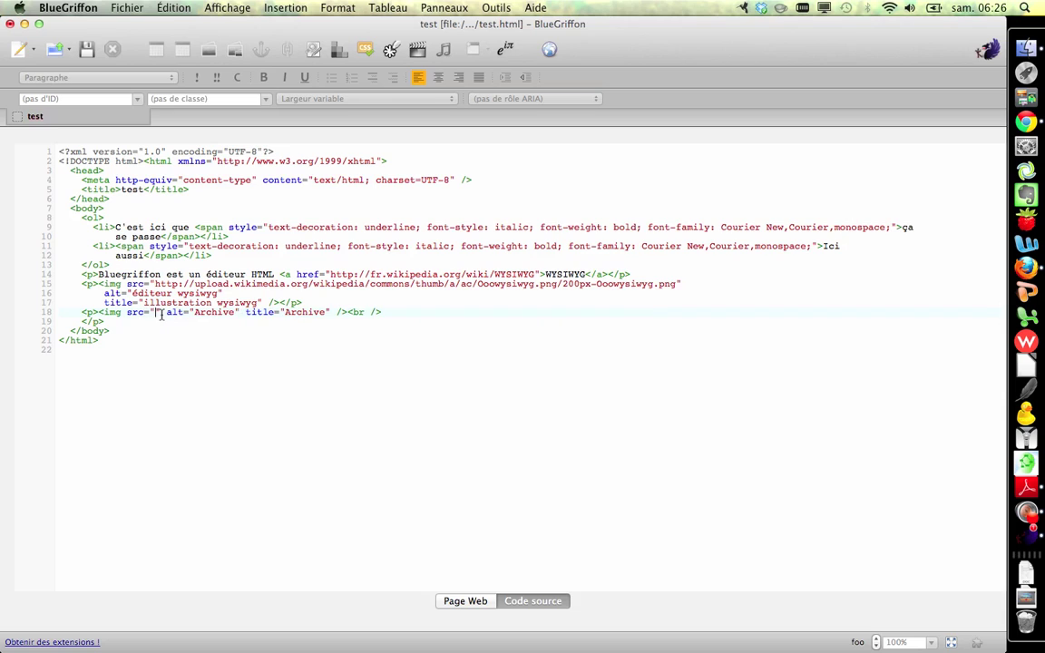
key(super+v)
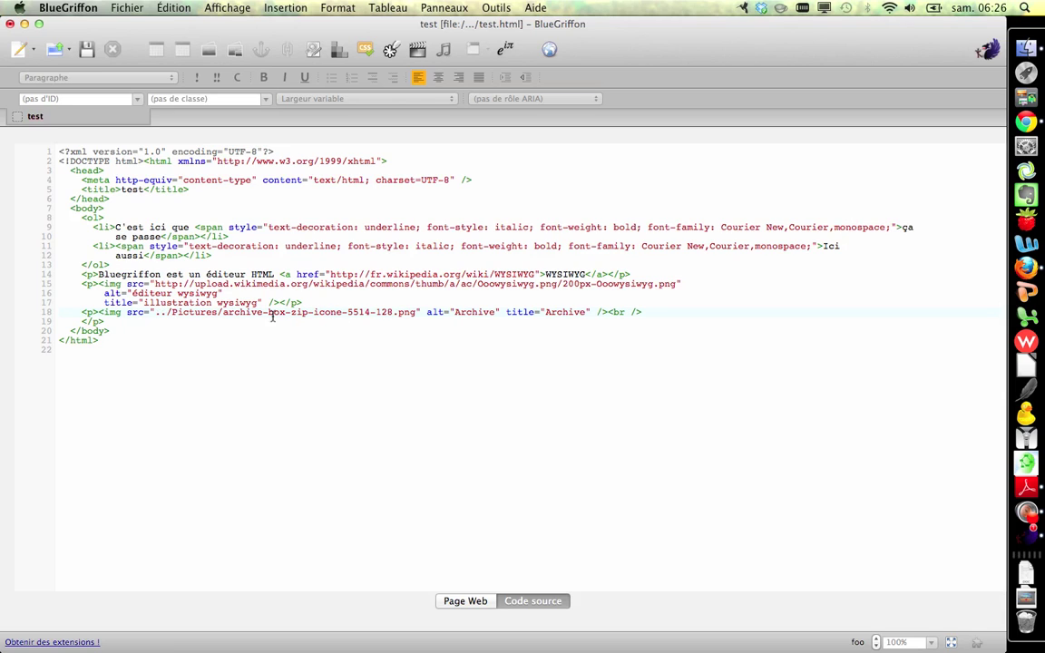
click(464, 600)
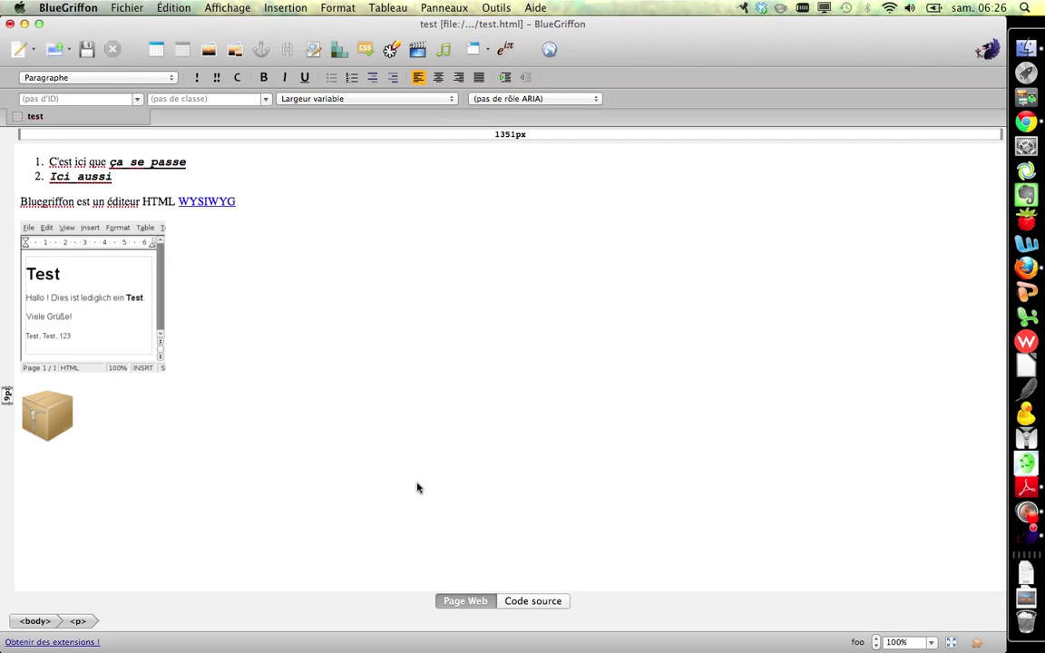
- Insert a table of three rows and three columns on a new line below the archive image
key(Return)
click(156, 51)
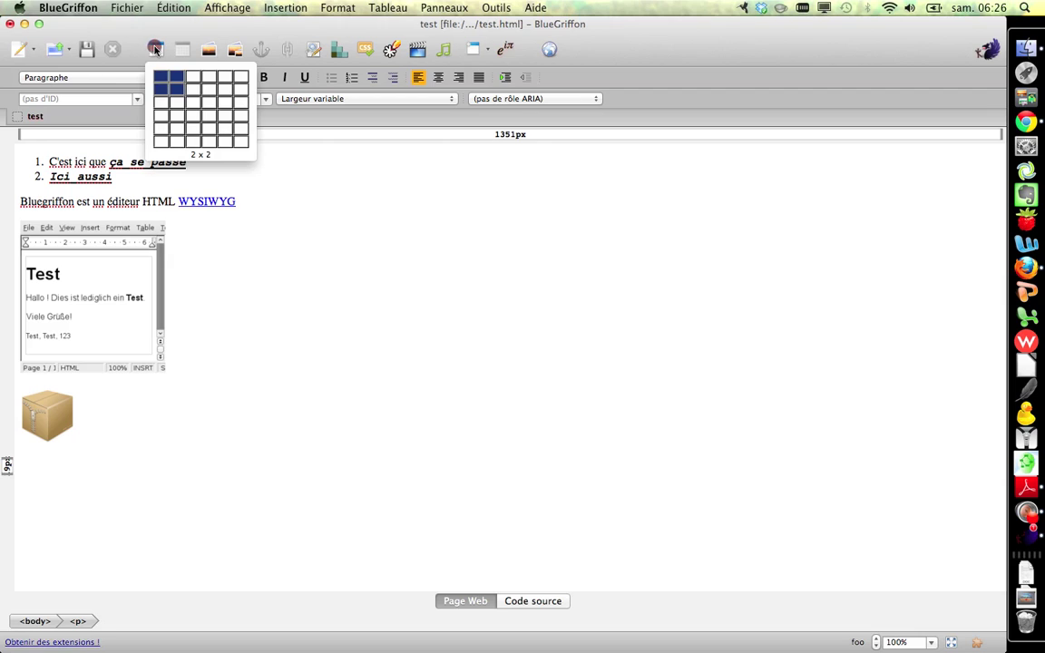
click(194, 107)
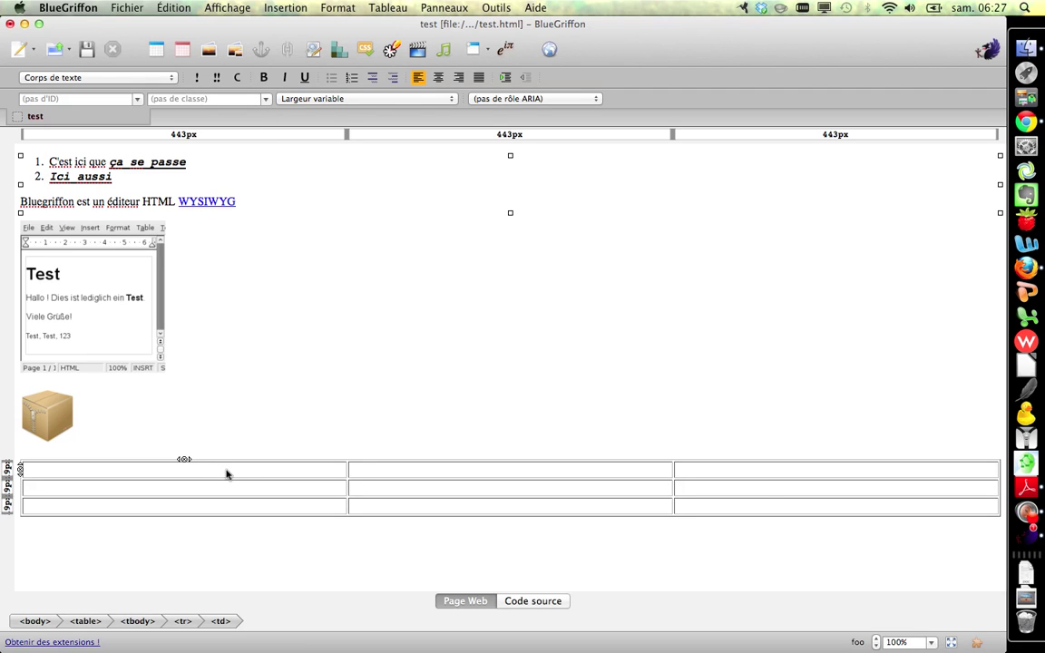
- Fill the table's first row with "un", "deux" and "trois", and the second row's first cell with "quatre"
text(un)
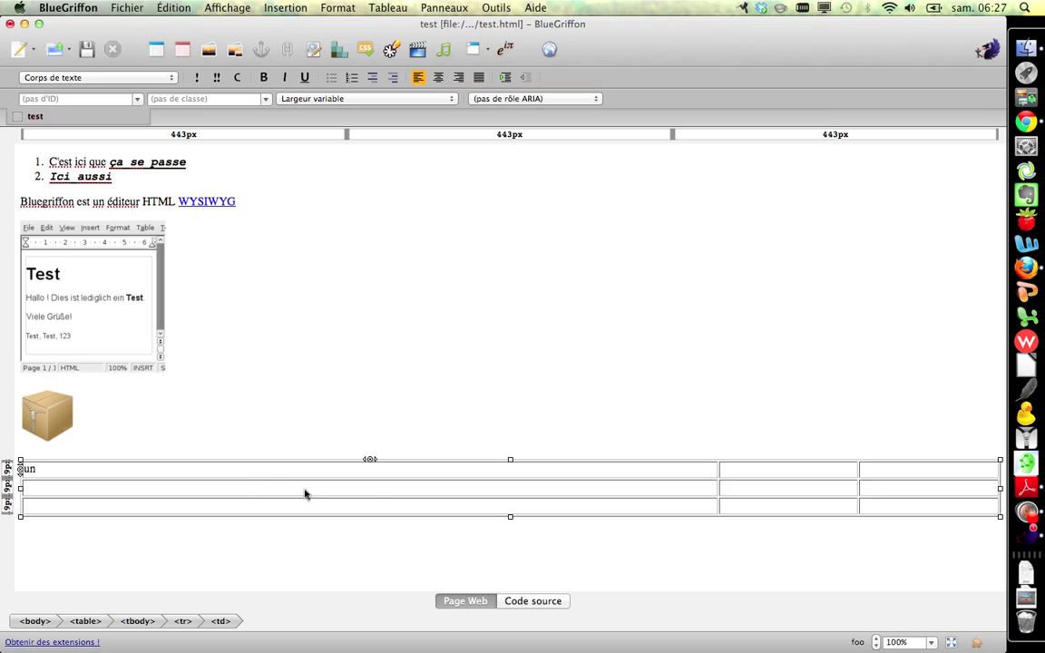
click(742, 470)
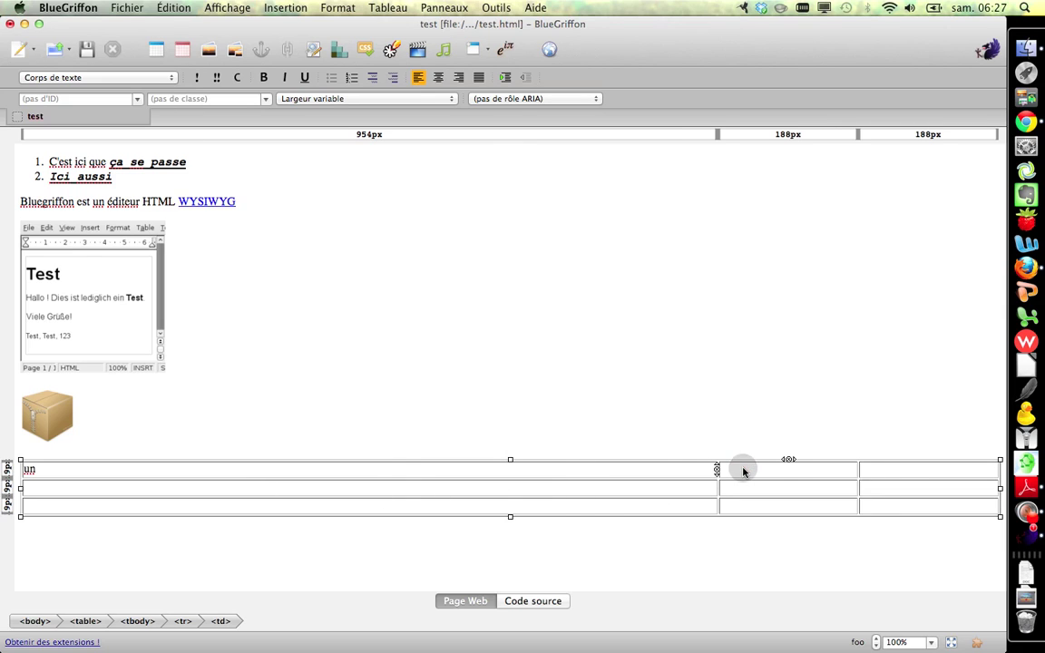
text(deux)
click(950, 470)
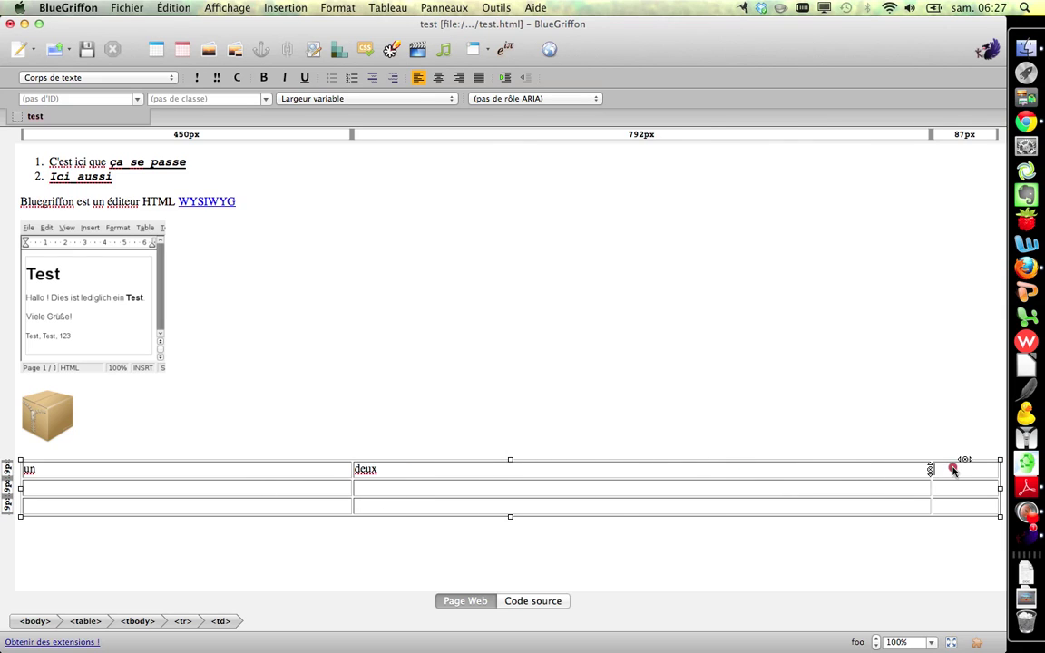
text(trois)
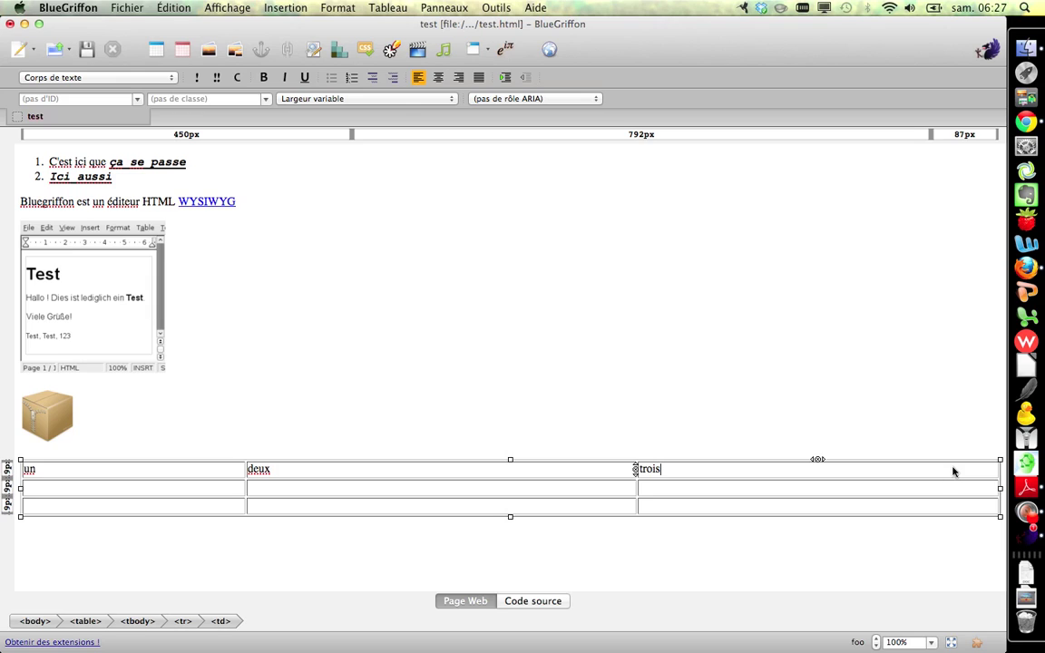
click(155, 496)
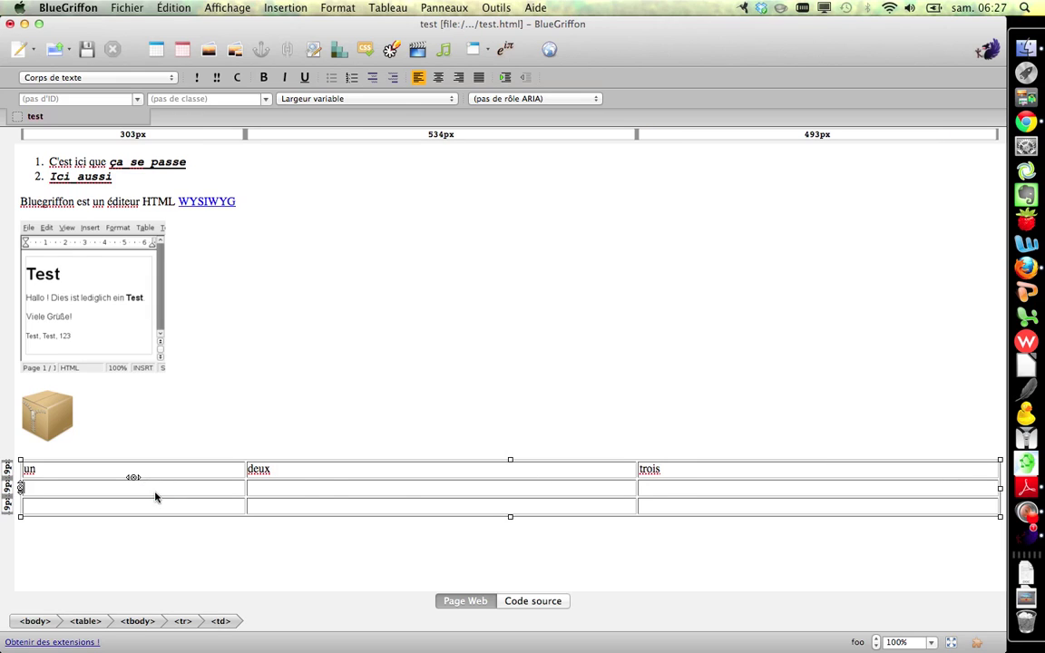
text(quatre)
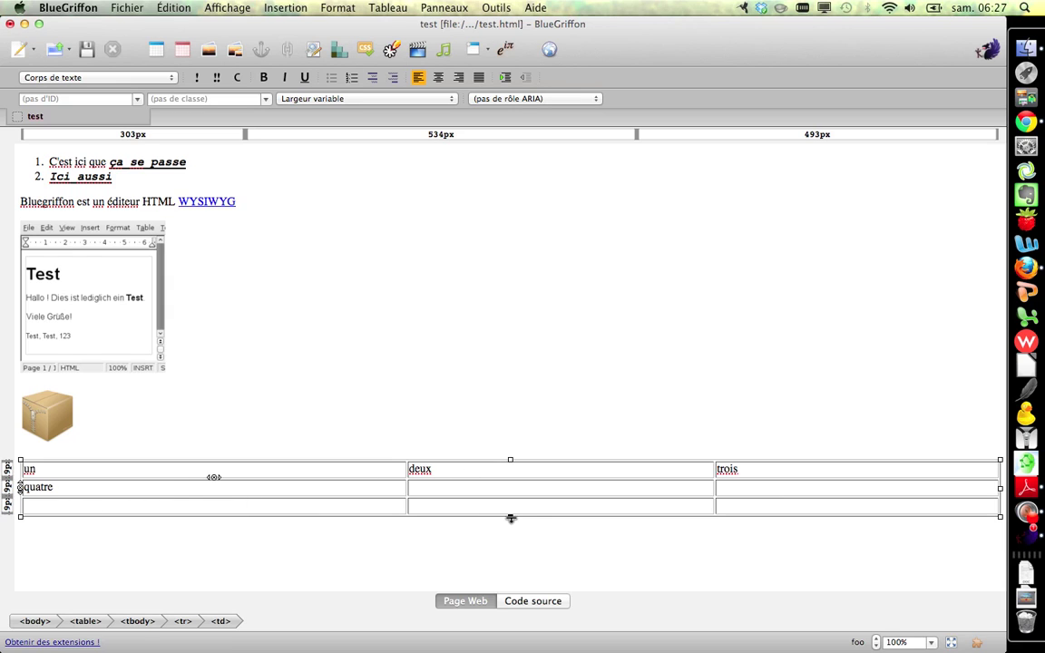
- Make the table taller and narrower, with rows about 34 px high, and place the cursor in the empty paragraph below it
drag(510, 518, 516, 551)
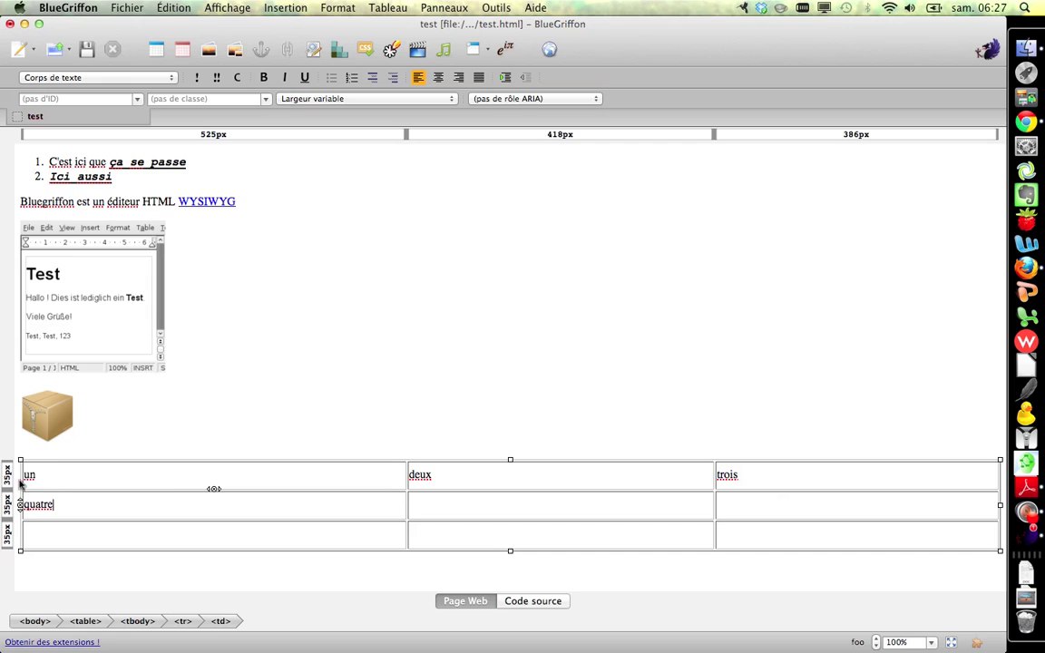
drag(20, 461, 121, 466)
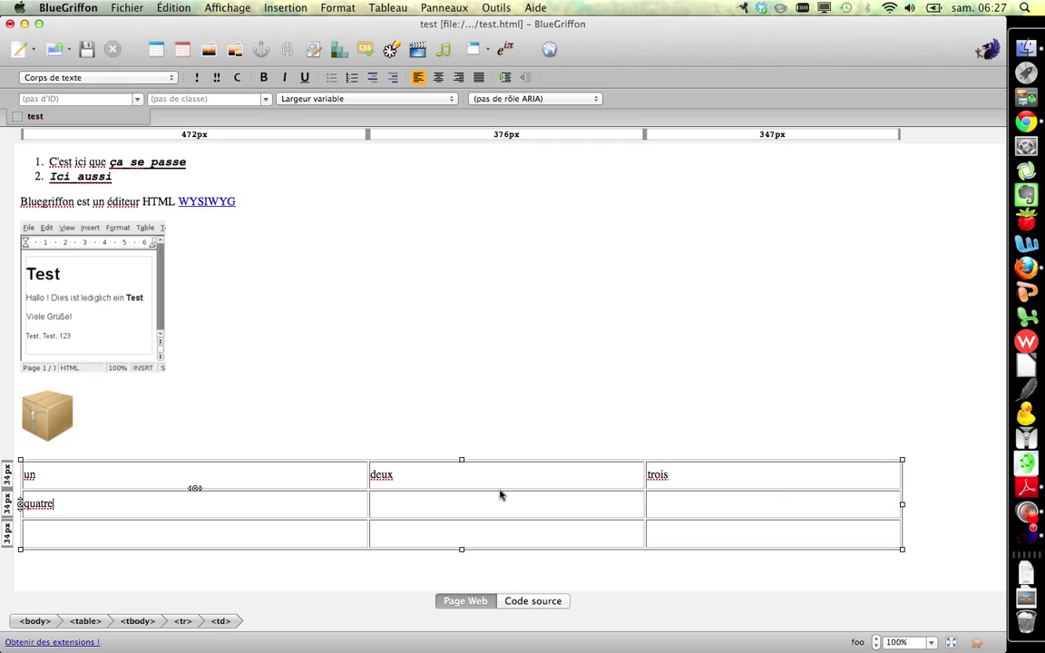
scroll(499, 494, down, 1)
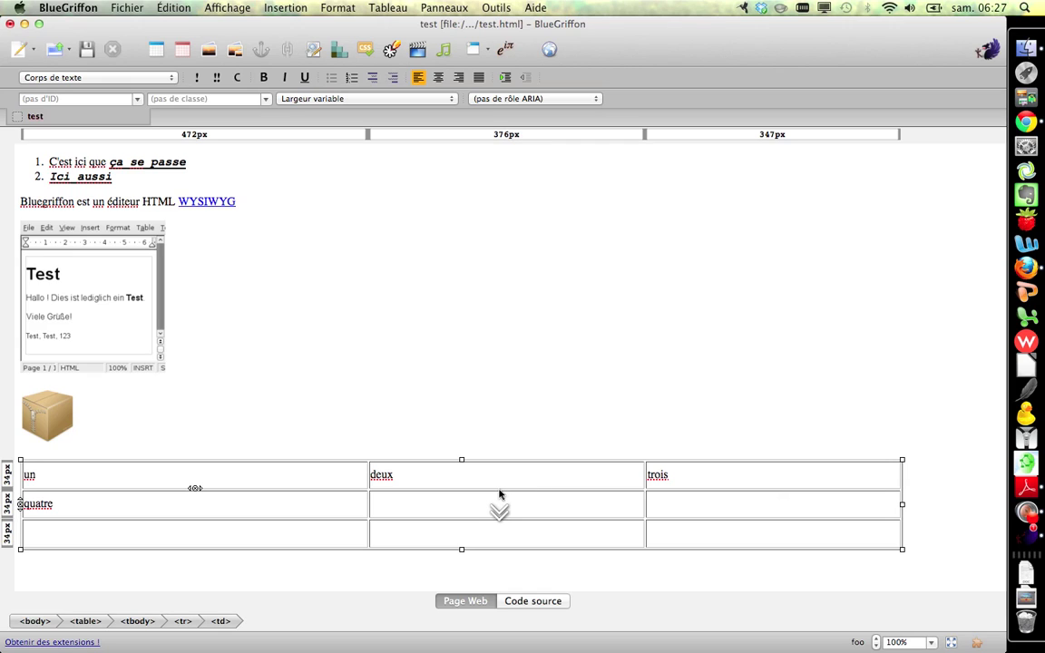
click(257, 575)
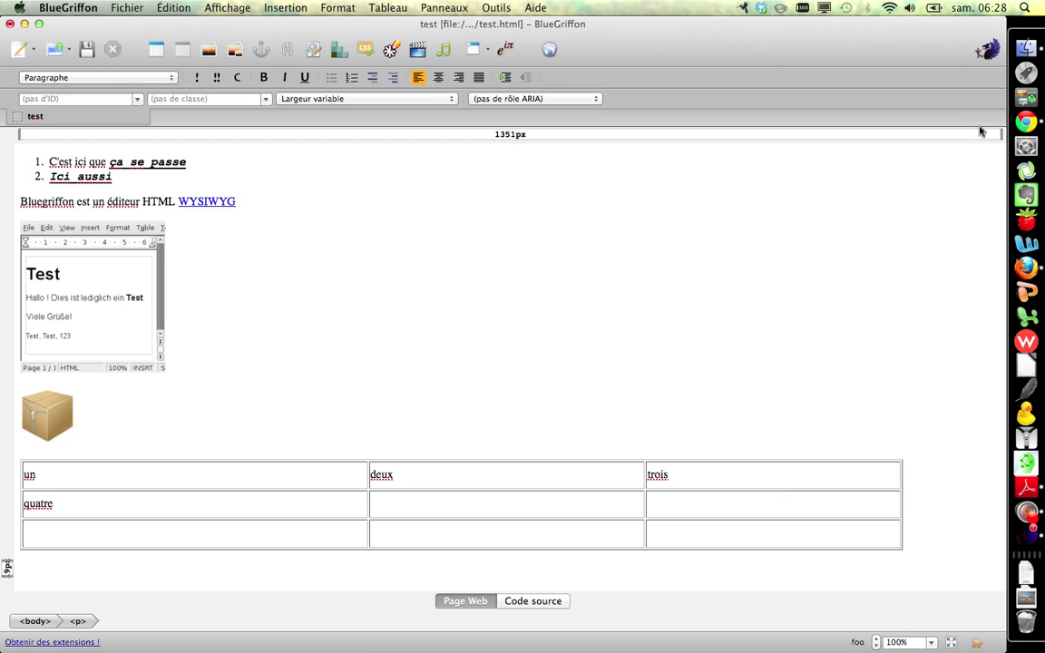
- Switch to Chrome, open the "Doodle 4 Google" video from the YouTube EDU page, and pause its playback
click(1021, 124)
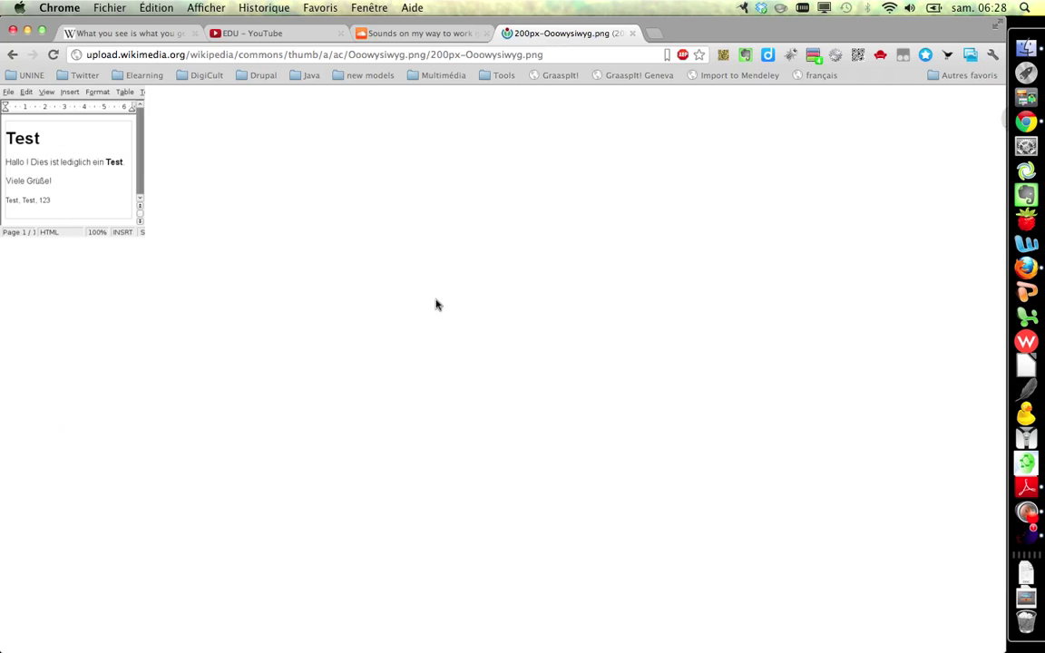
click(286, 34)
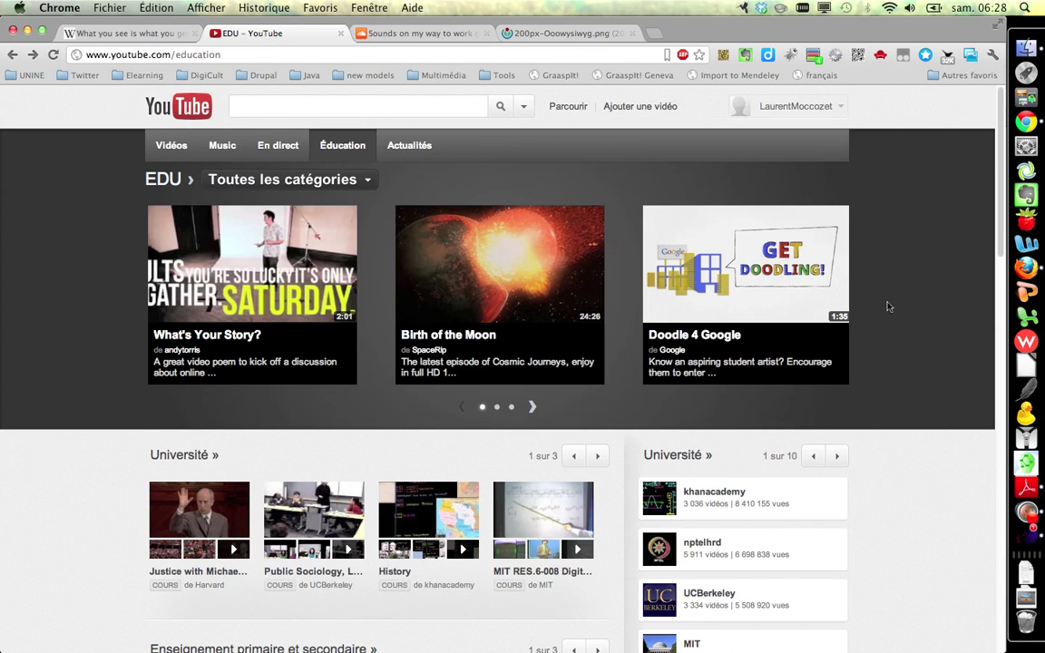
mouse_move(754, 272)
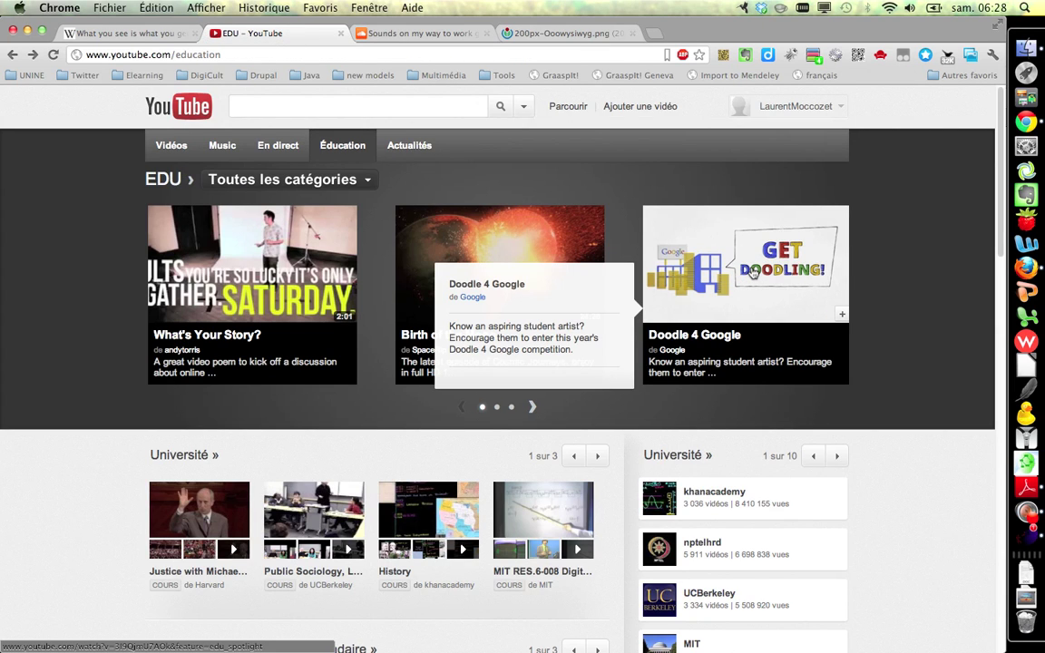
click(754, 272)
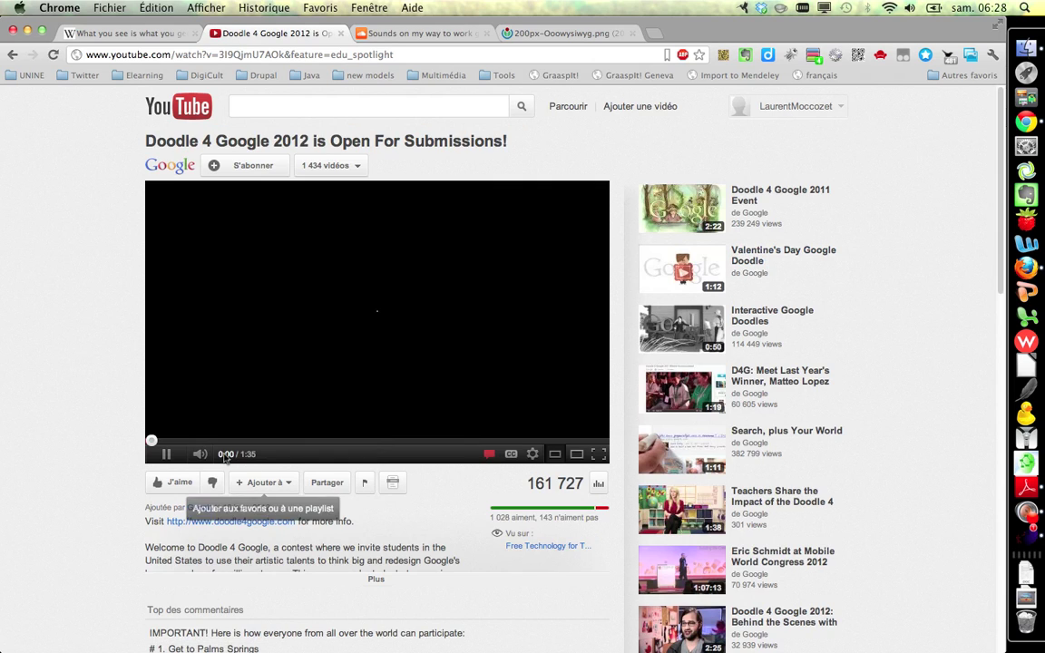
click(166, 457)
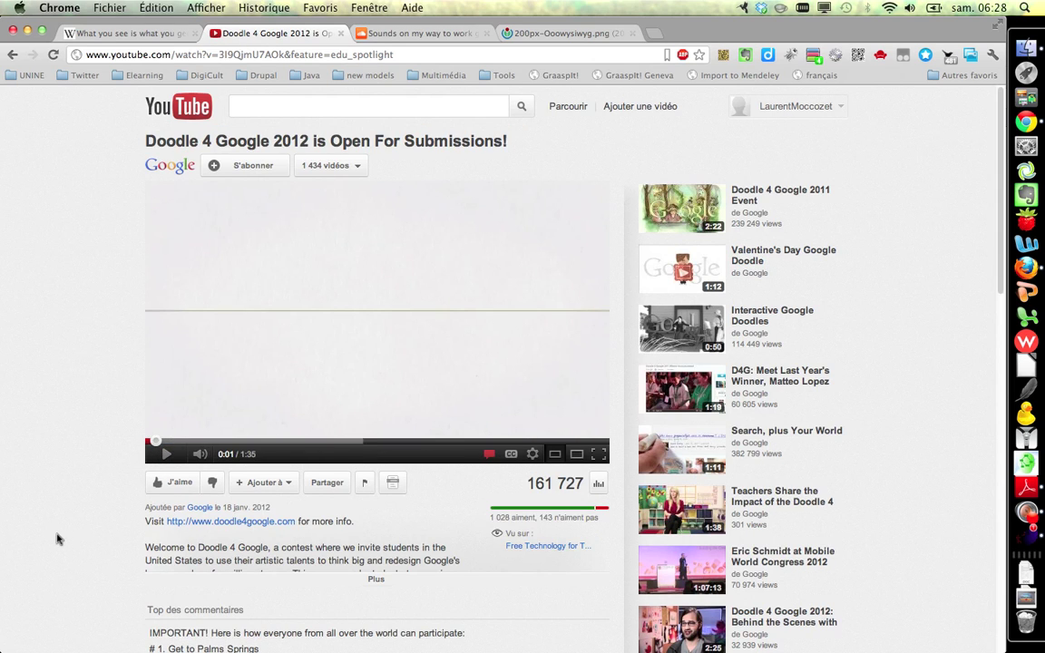
- Display the sharing options of the "Doodle 4 Google" video and copy its embed code
click(332, 483)
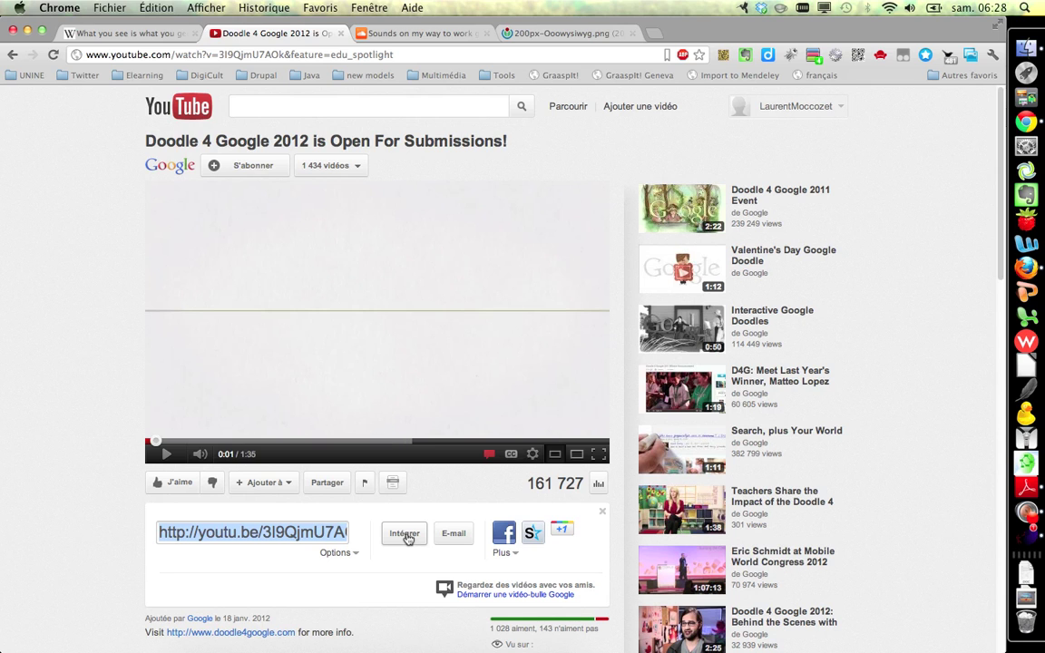
scroll(407, 538, down, 3)
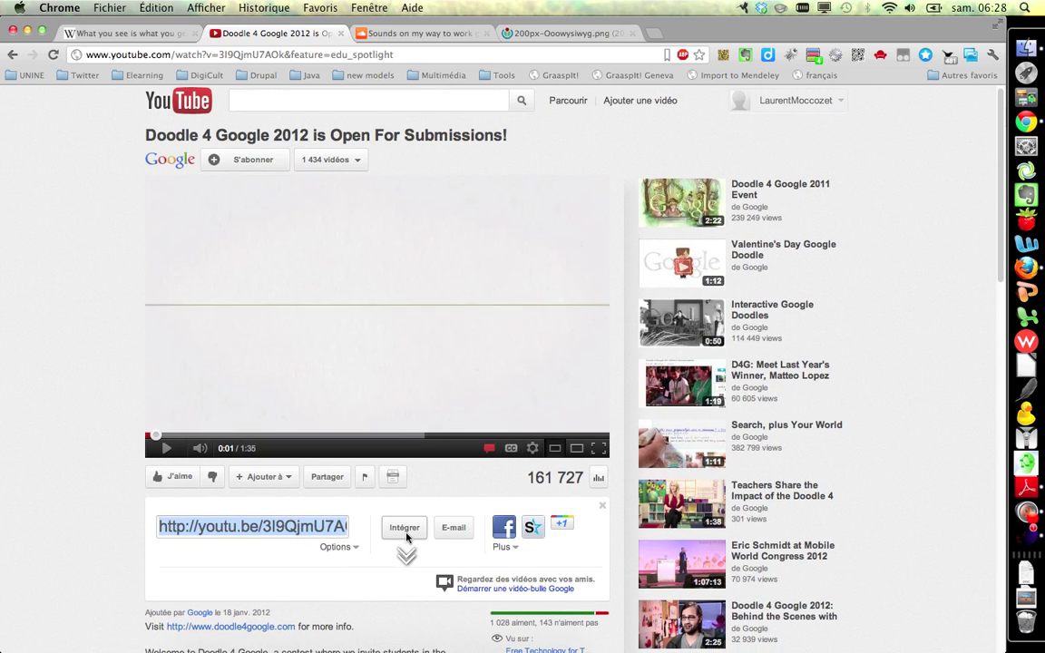
scroll(408, 538, down, 3)
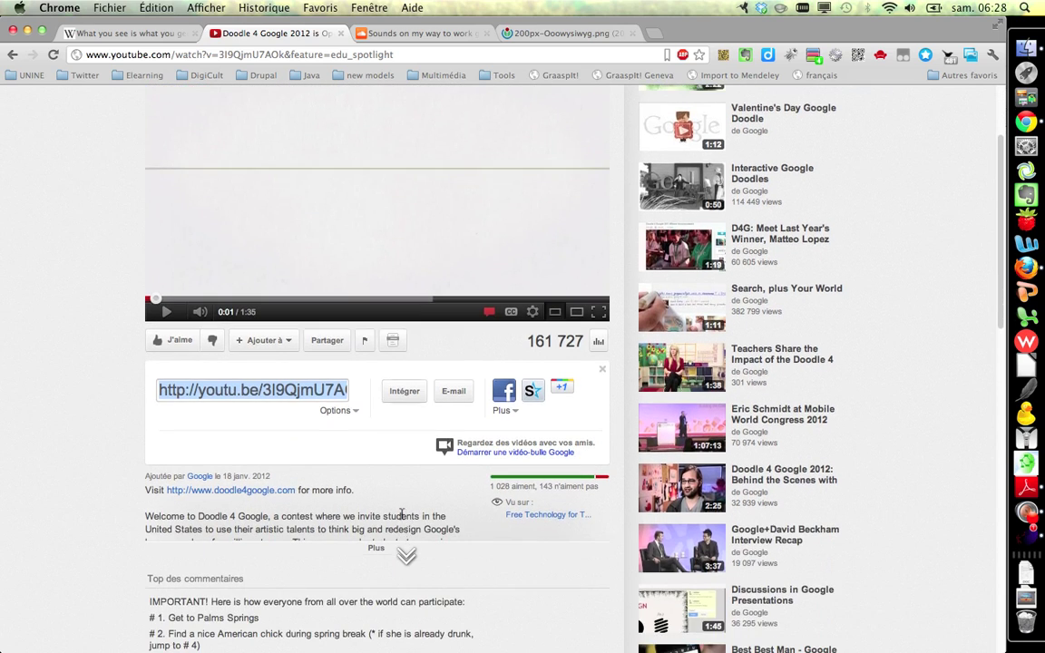
click(406, 393)
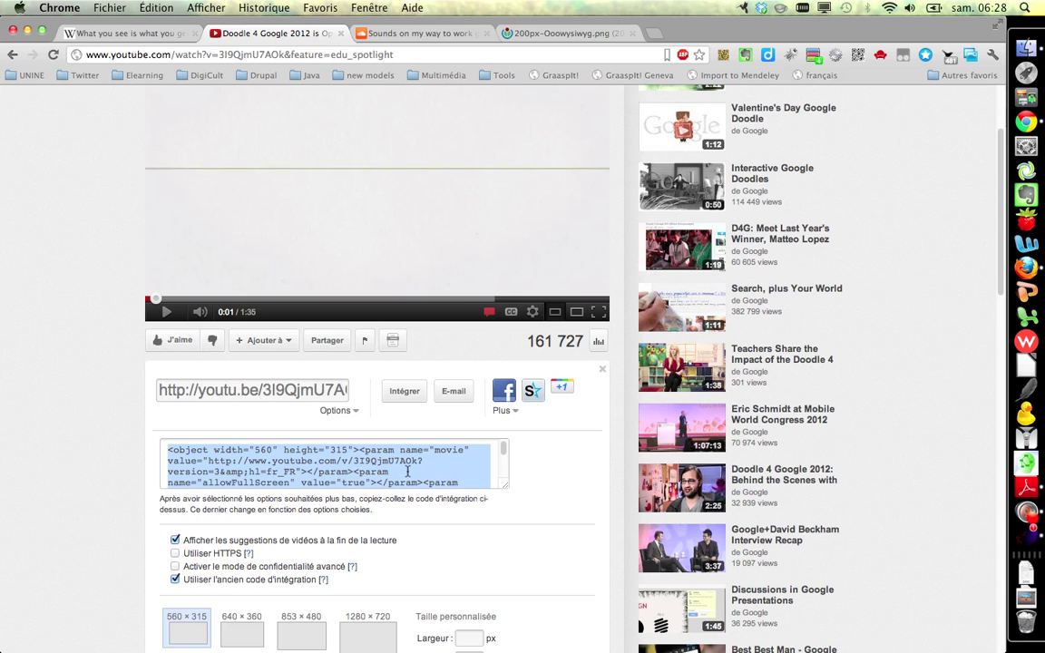
right_click(407, 470)
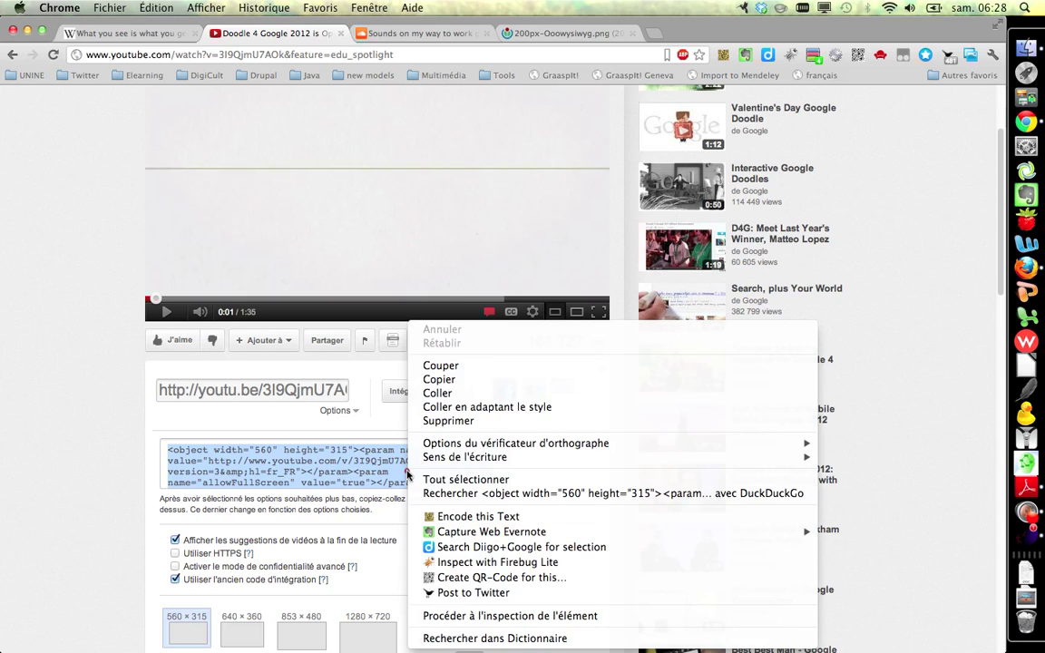
click(448, 384)
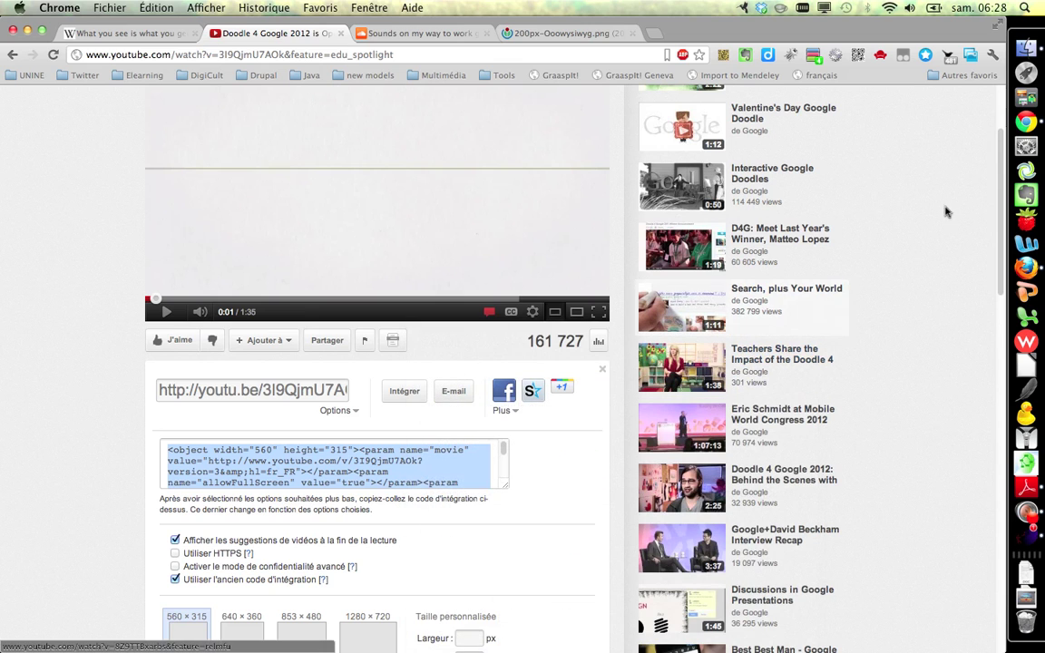
- Switch to BlueGriffon and insert the copied video embed code as HTML on a new line between the archive image and the table
click(1022, 543)
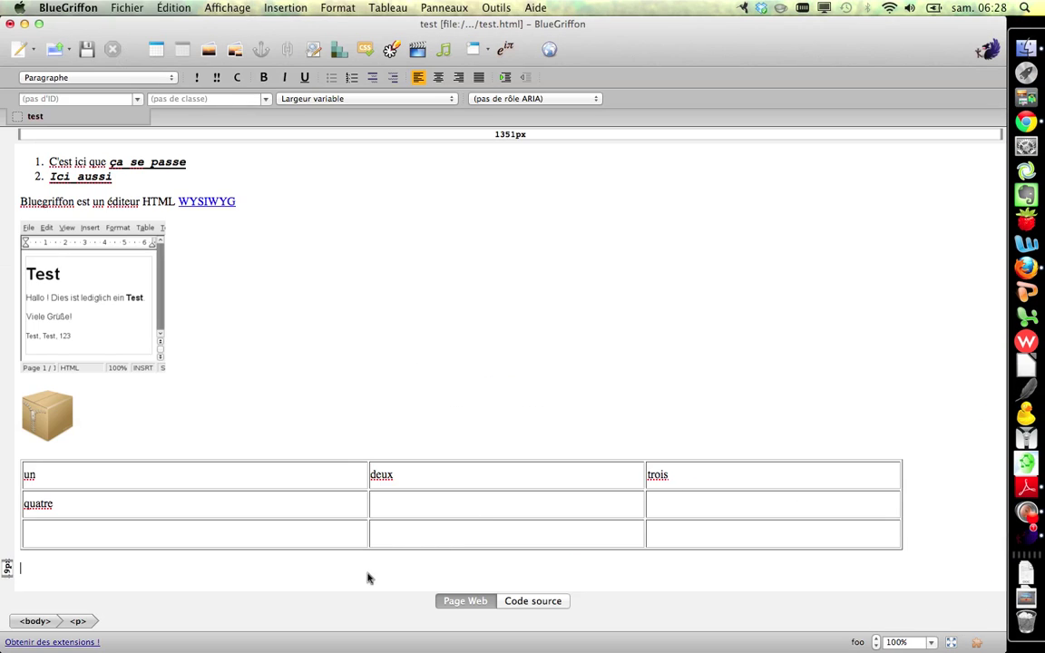
click(303, 433)
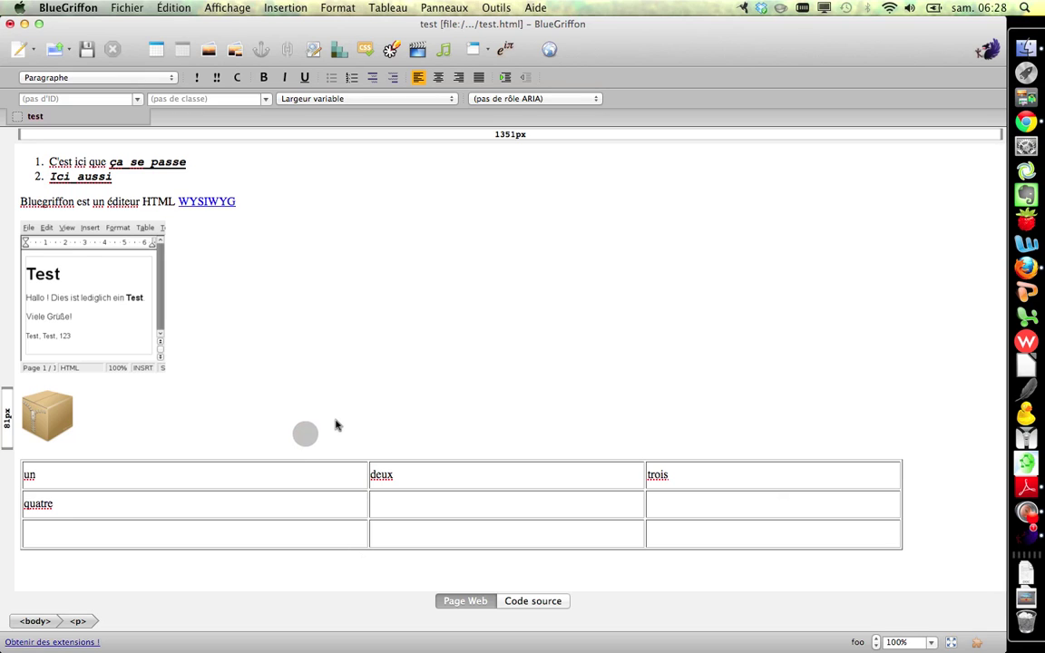
key(Return)
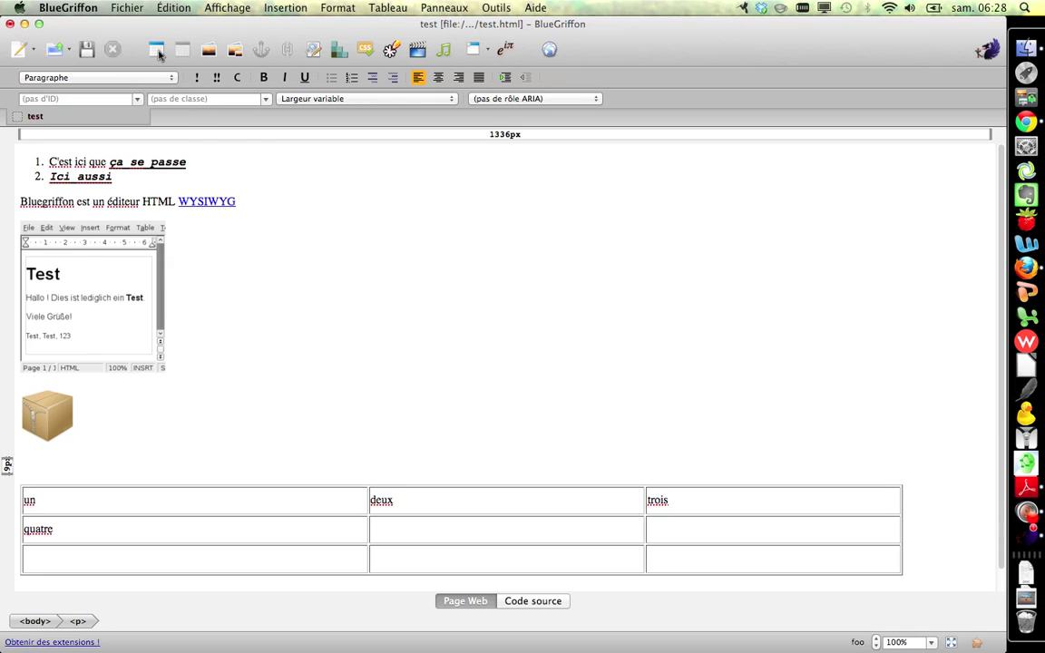
click(174, 9)
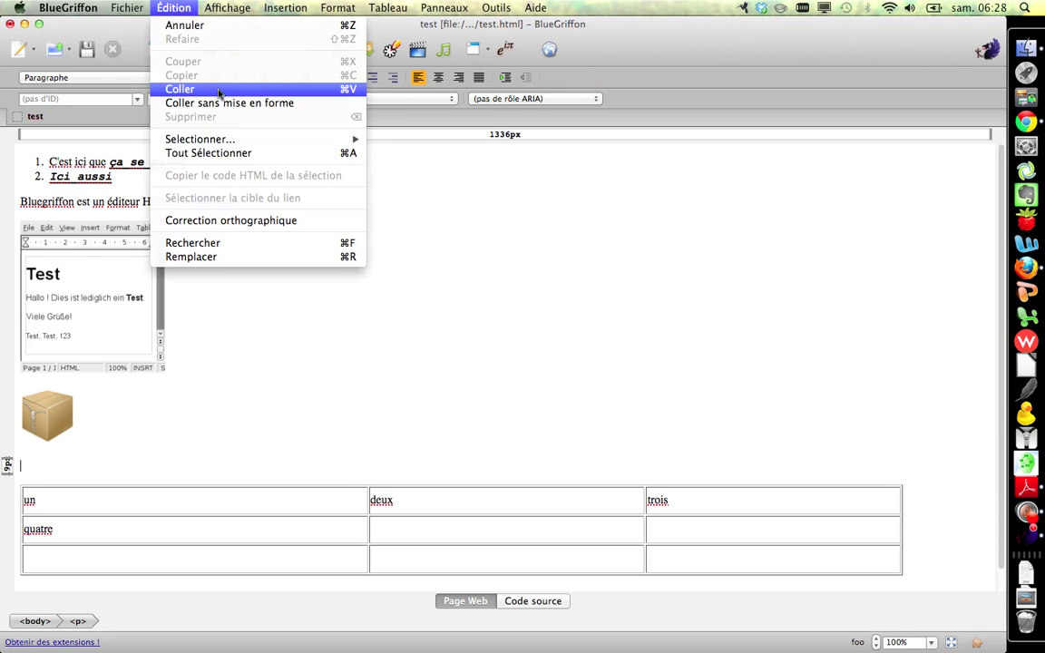
mouse_move(279, 15)
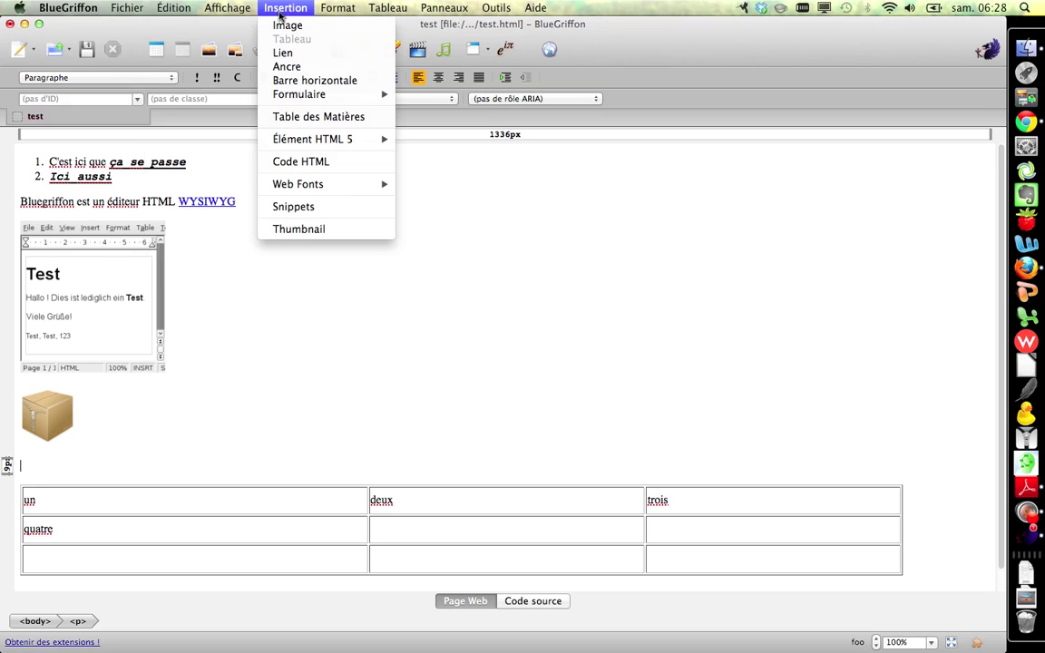
click(322, 163)
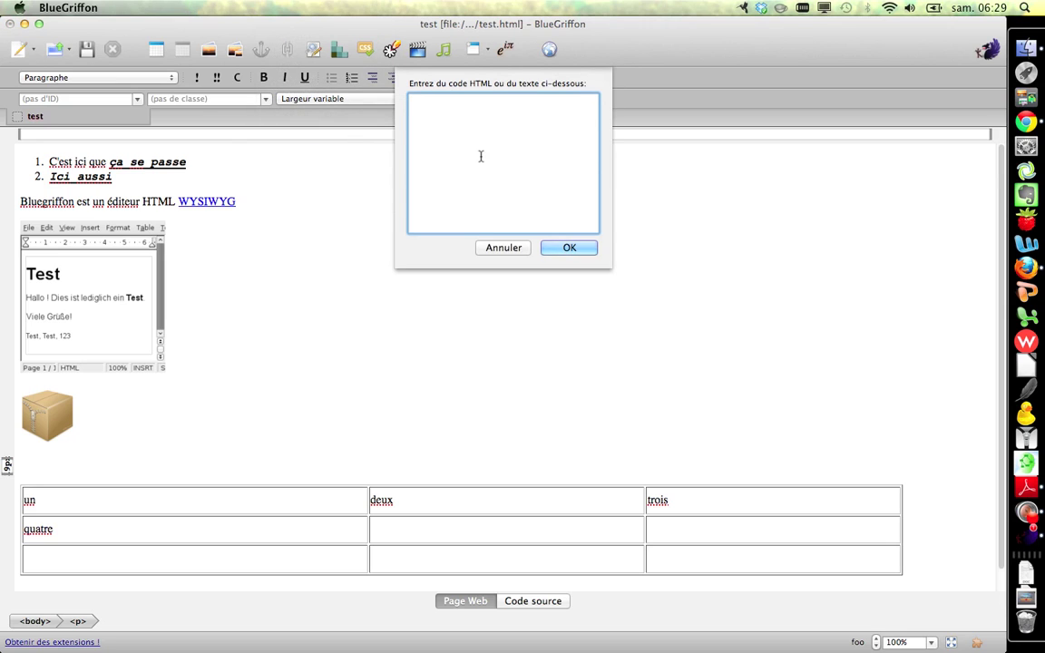
right_click(481, 156)
click(510, 214)
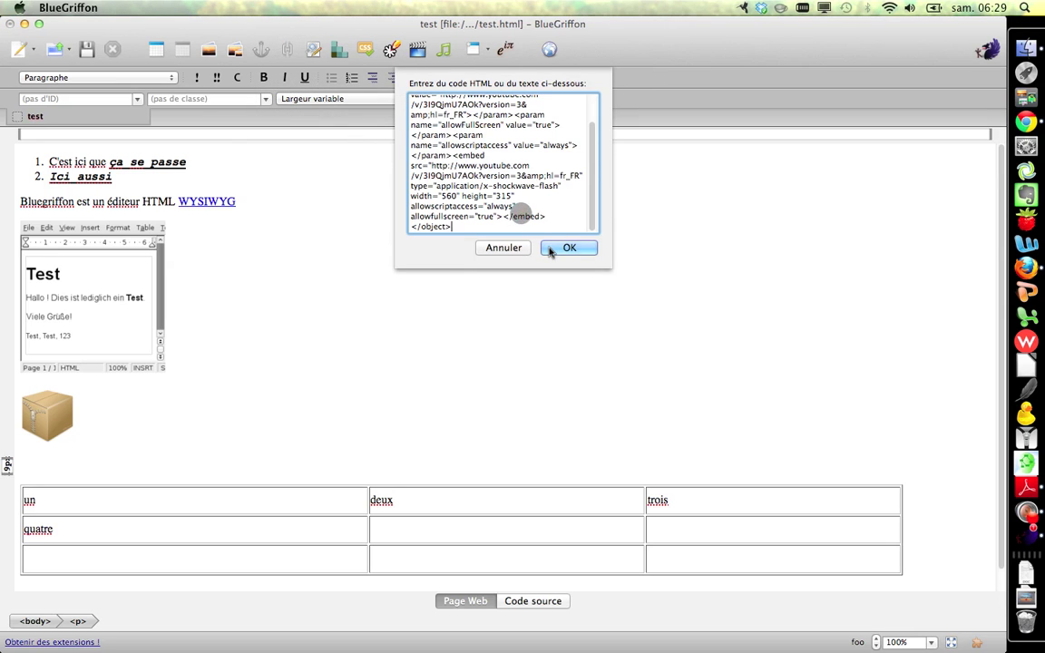
click(563, 248)
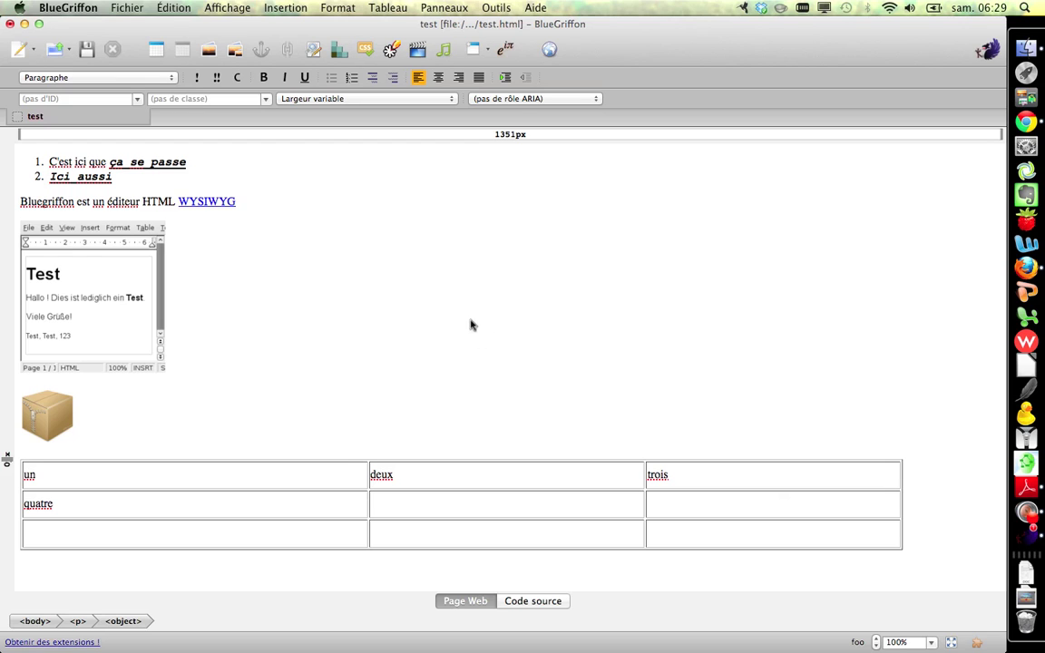
- Save the page and preview it in Firefox, going down to the embedded video
click(125, 8)
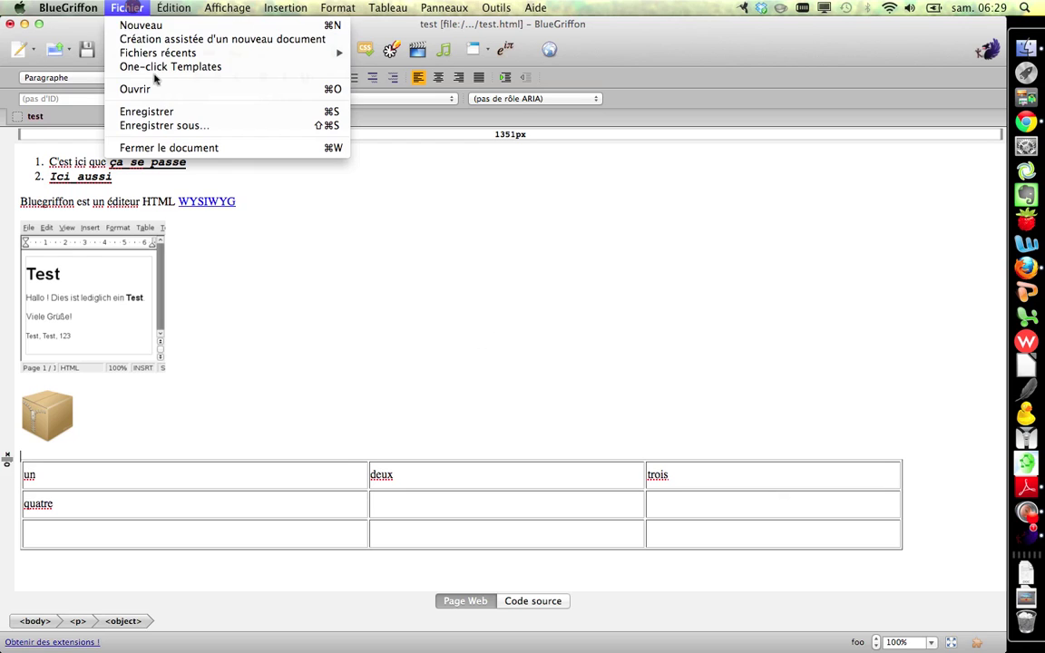
click(186, 110)
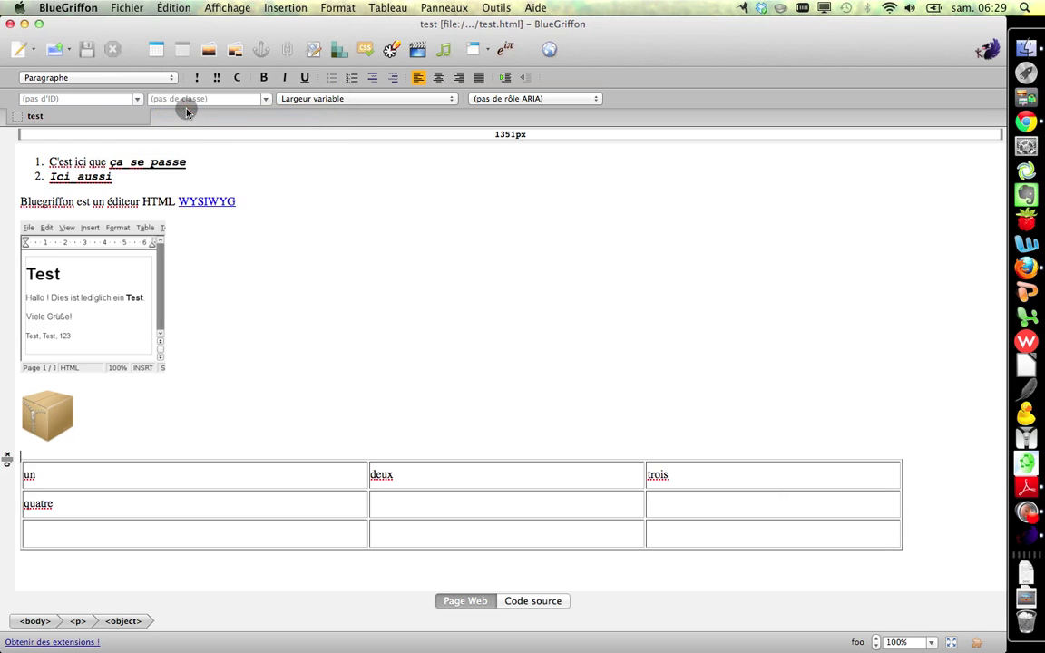
click(549, 51)
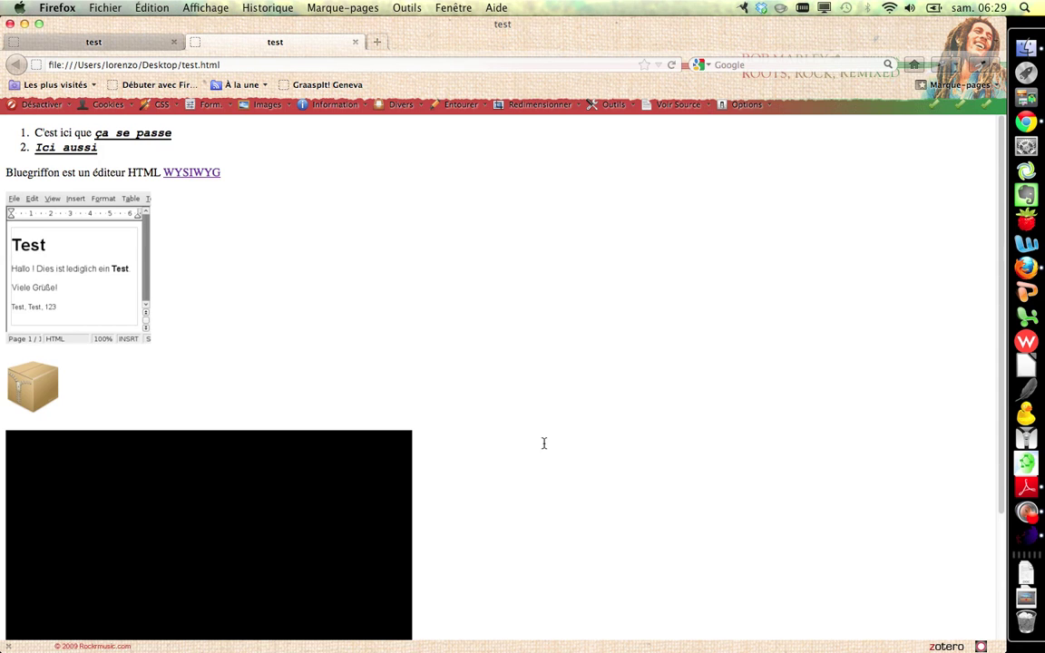
middle_click(545, 443)
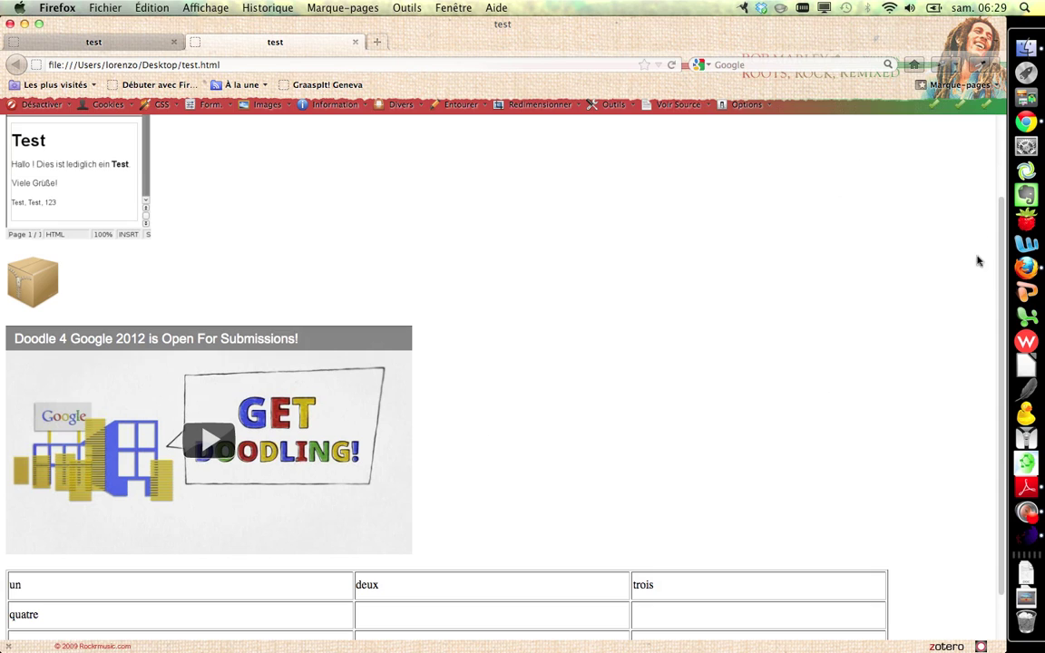
- Switch to Chrome and copy the embed code of the first track in the SoundCloud group "Sounds on my way to work"
click(1013, 123)
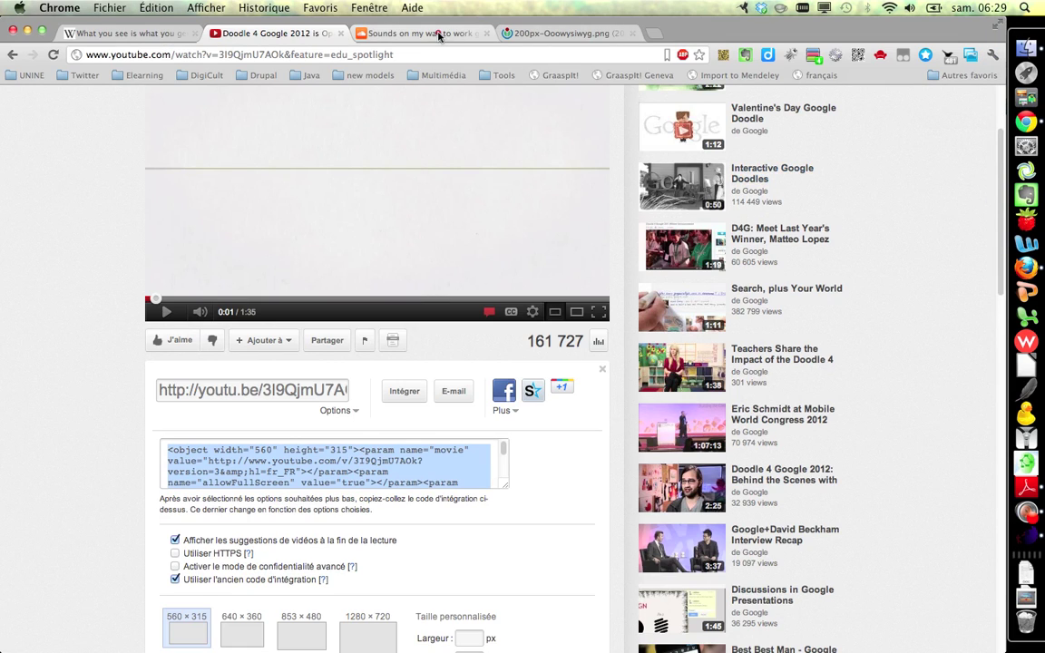
click(439, 36)
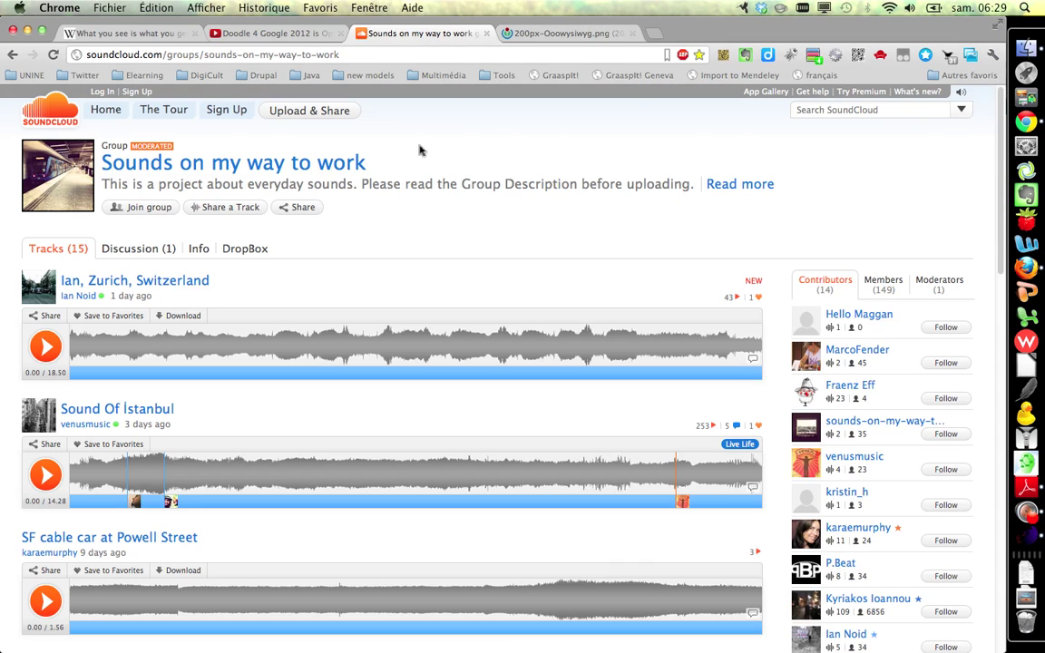
middle_click(470, 148)
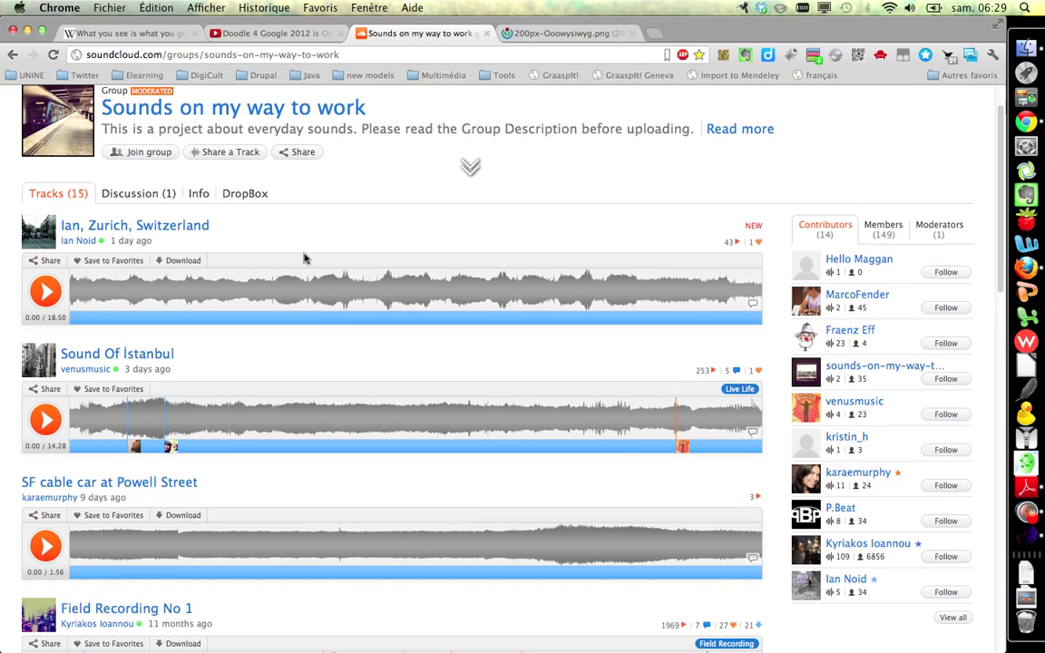
click(50, 262)
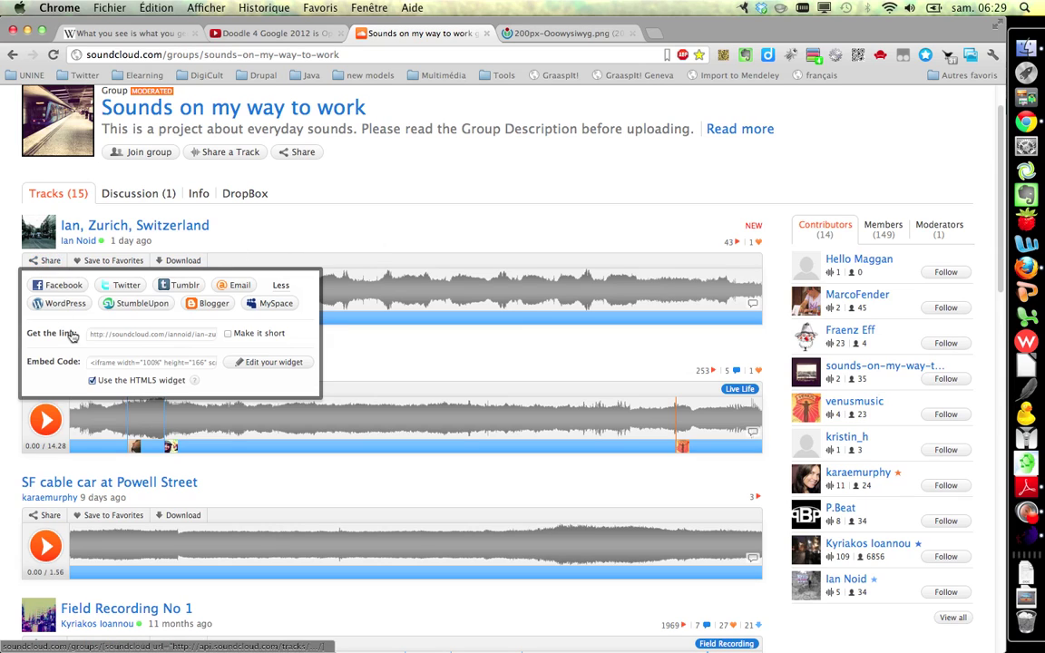
click(141, 363)
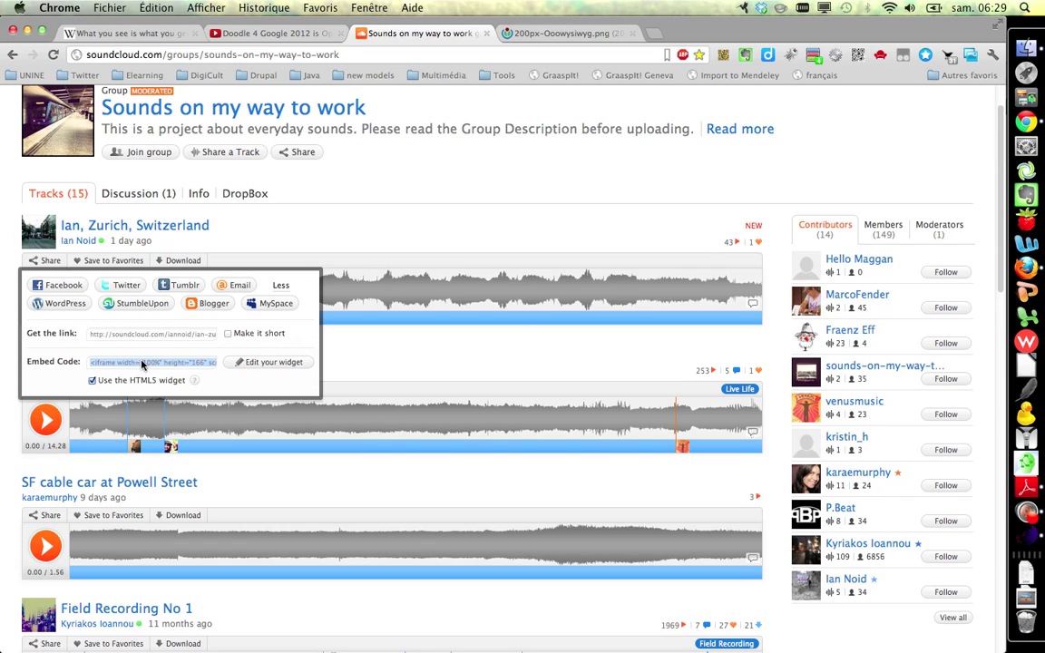
right_click(141, 364)
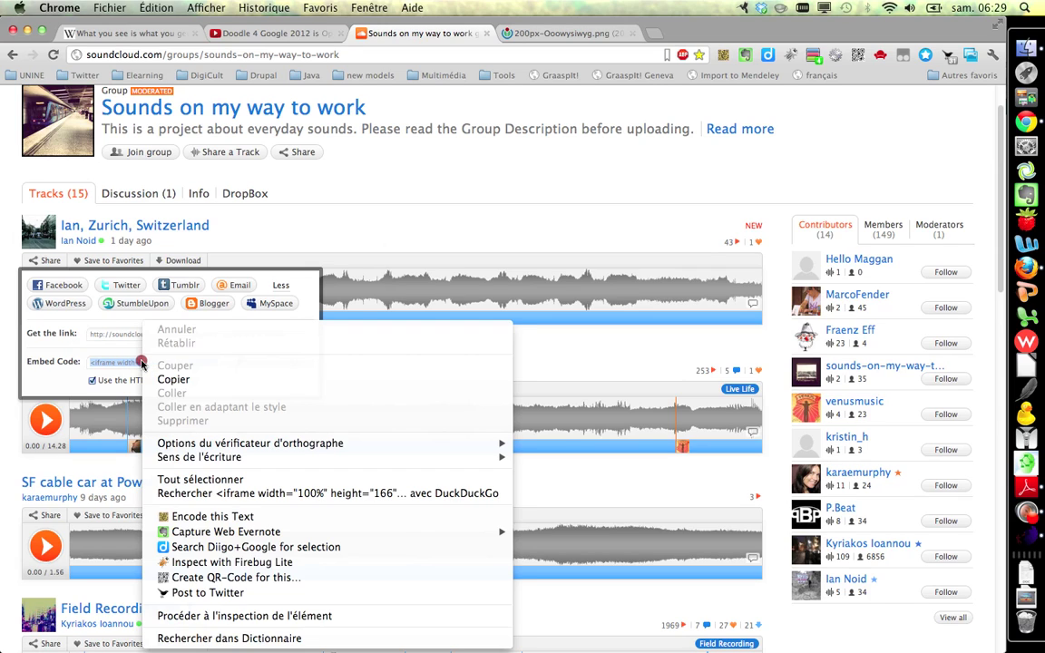
click(205, 381)
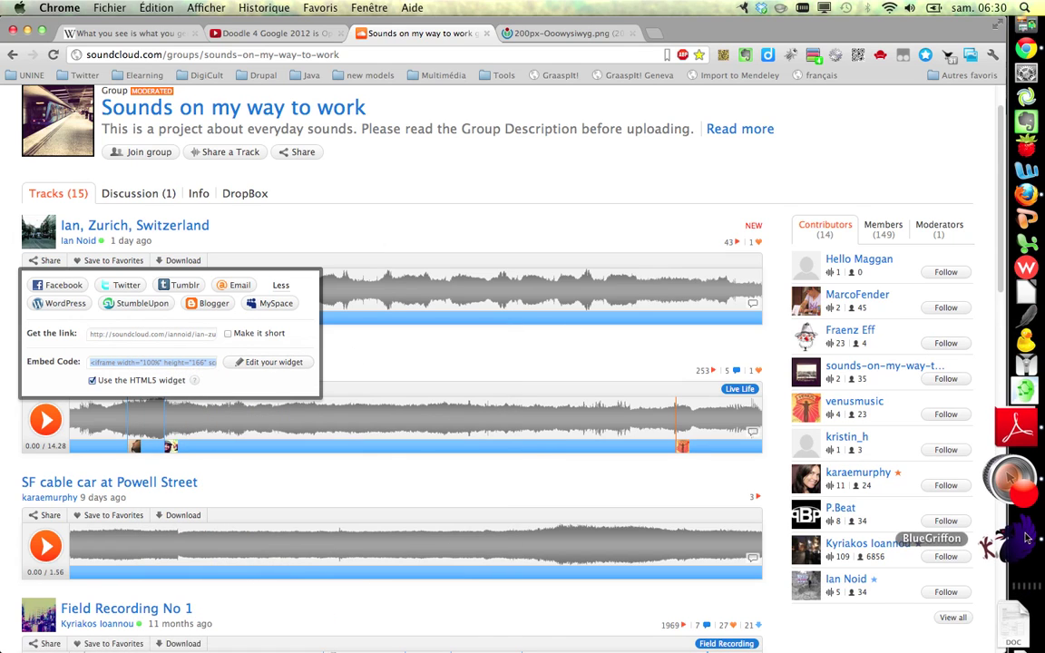
- Switch to BlueGriffon and insert the SoundCloud embed code as HTML on a new line between the editor screenshot and the archive image
click(1026, 599)
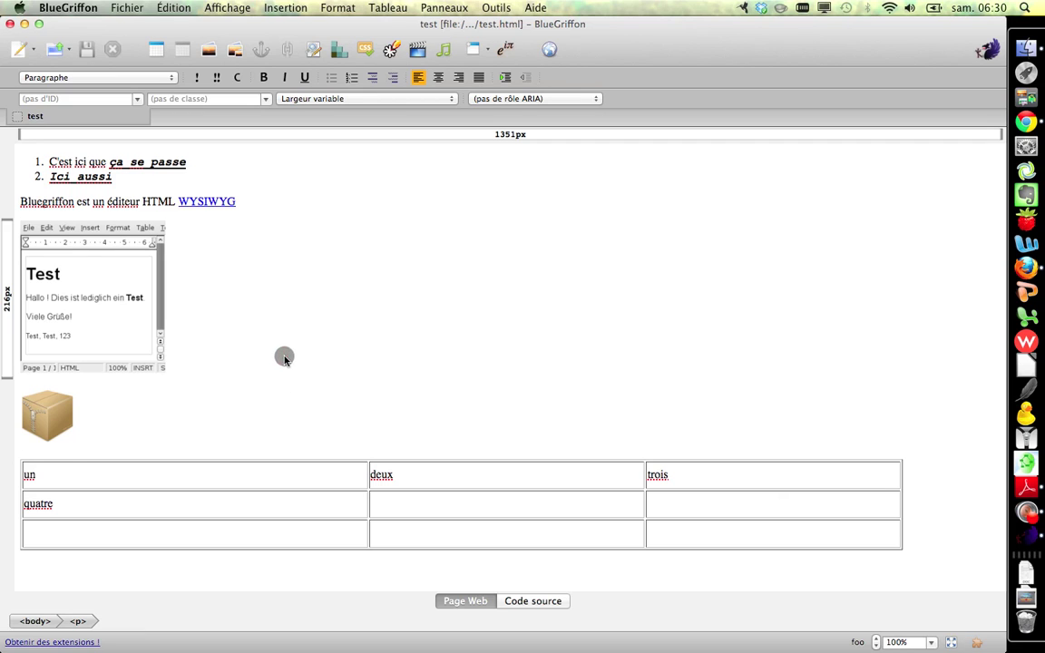
key(Return)
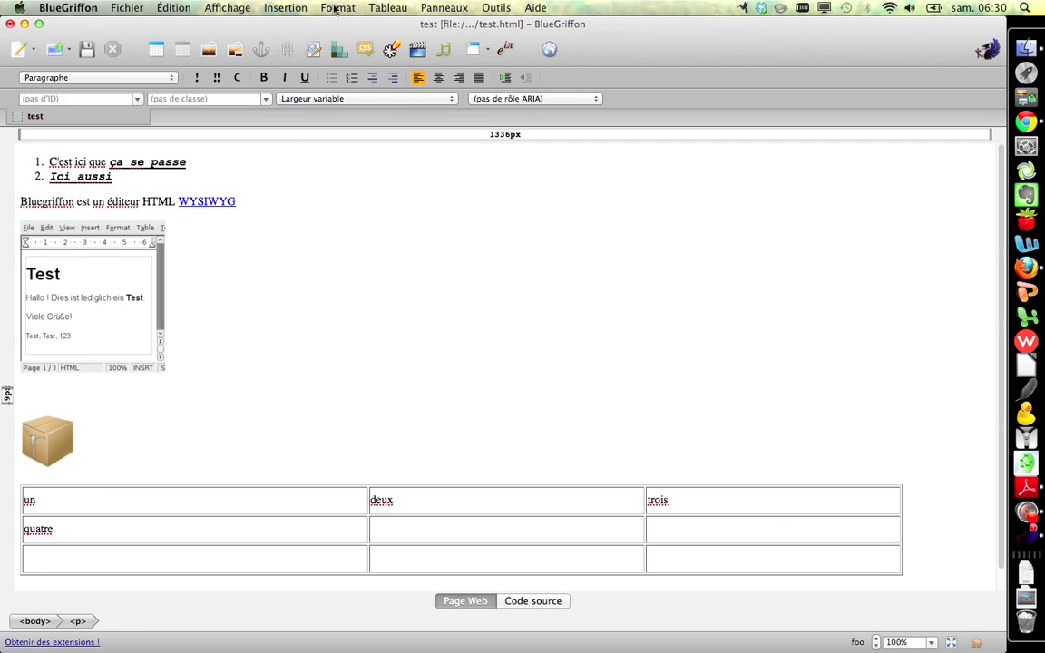
click(292, 7)
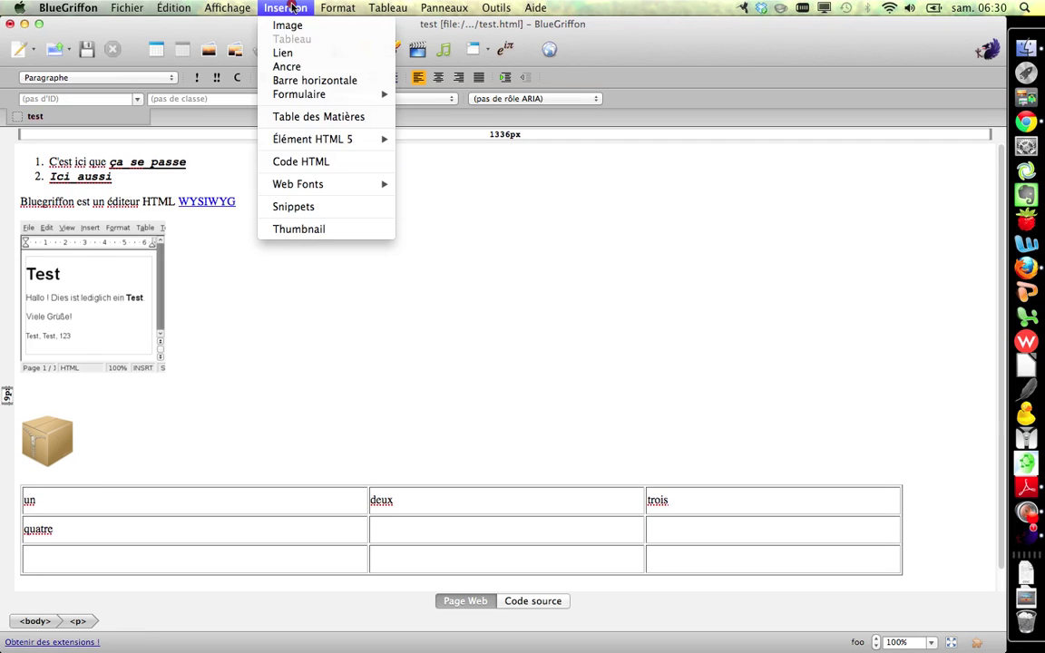
click(315, 162)
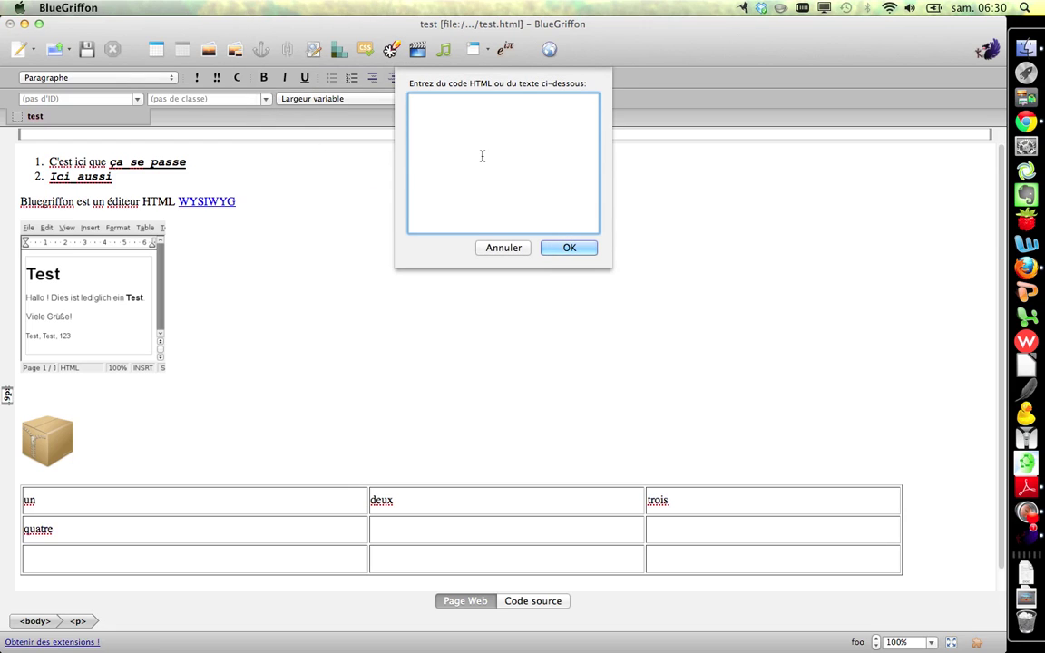
key(super+v)
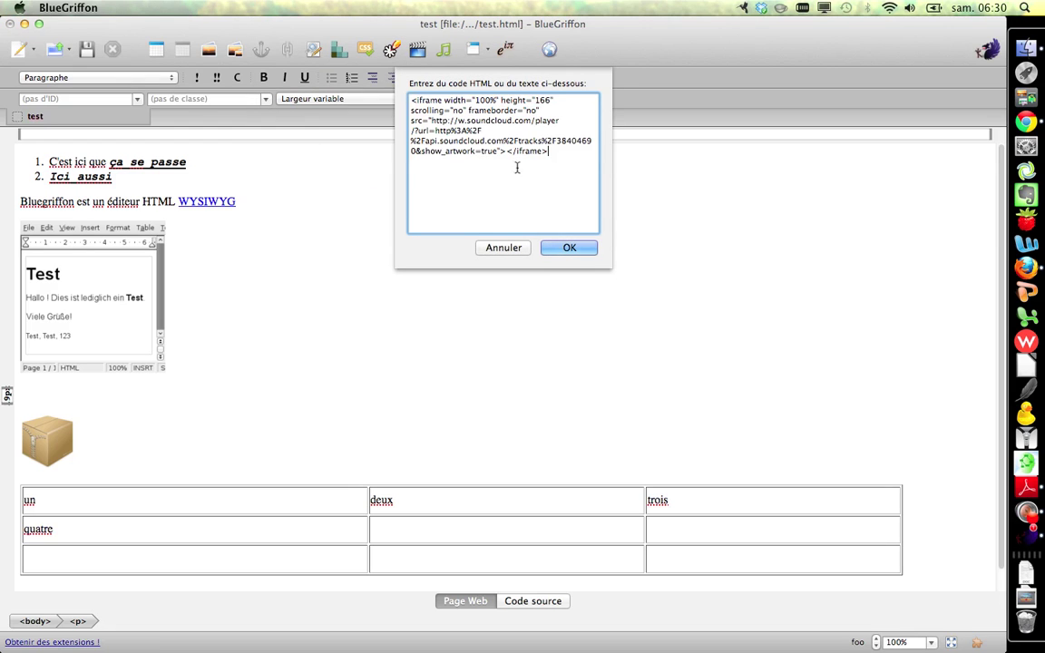
click(563, 248)
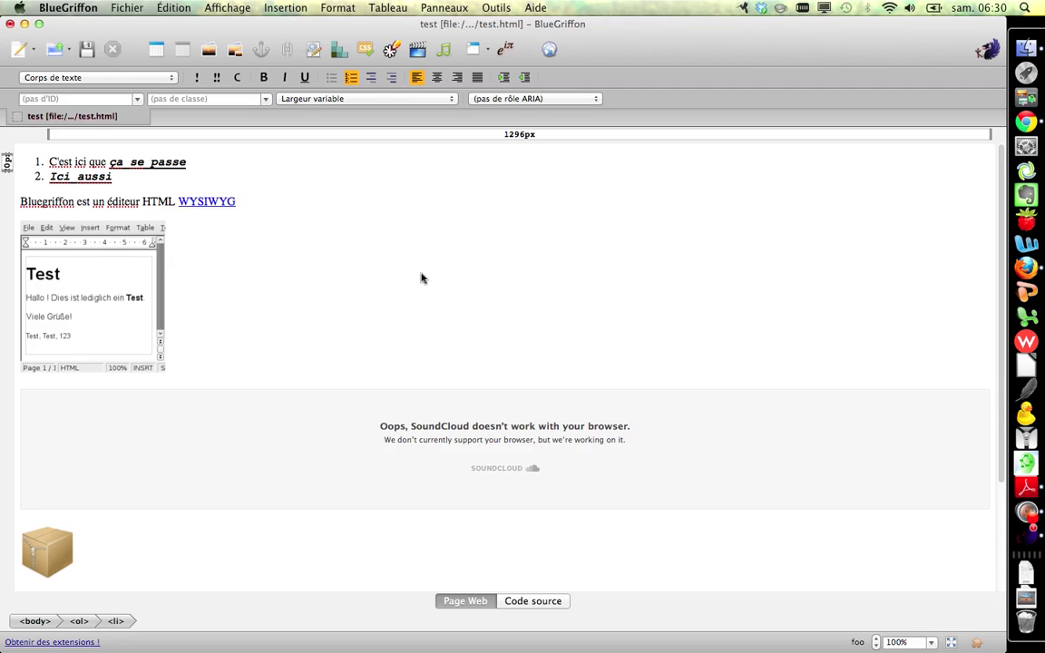
- Save the page with the audio embed and preview it in Firefox to check the SoundCloud player
click(127, 7)
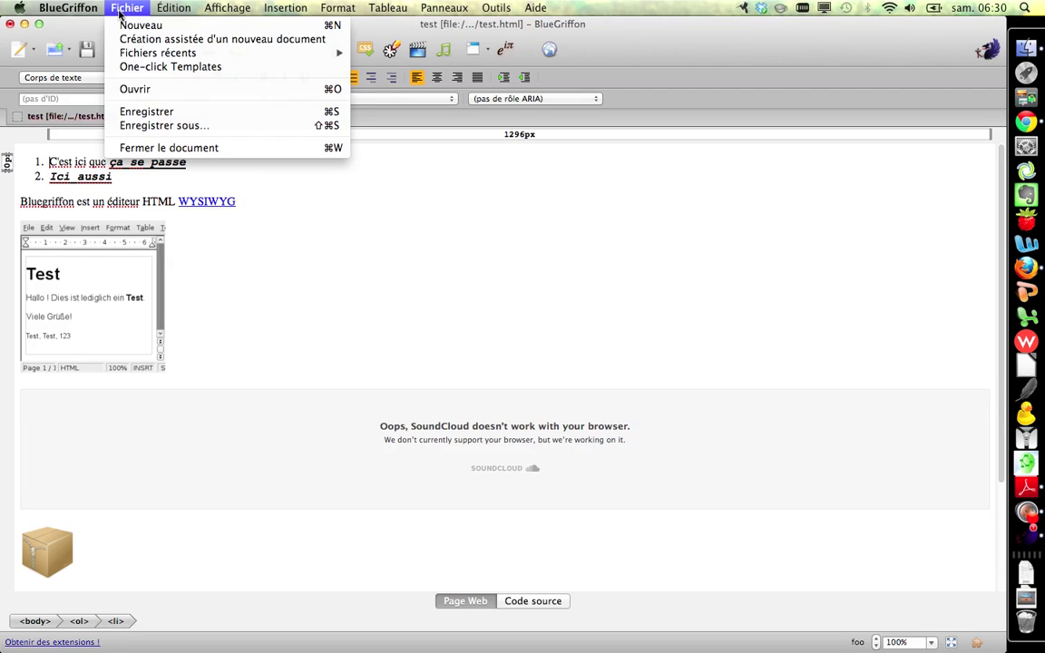
click(166, 112)
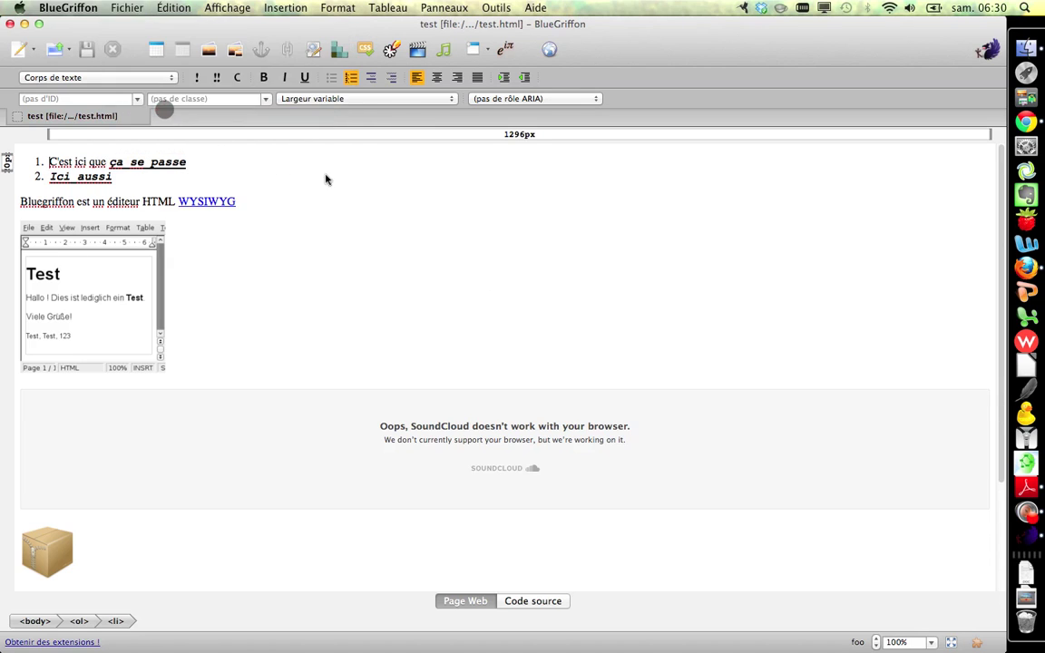
click(549, 50)
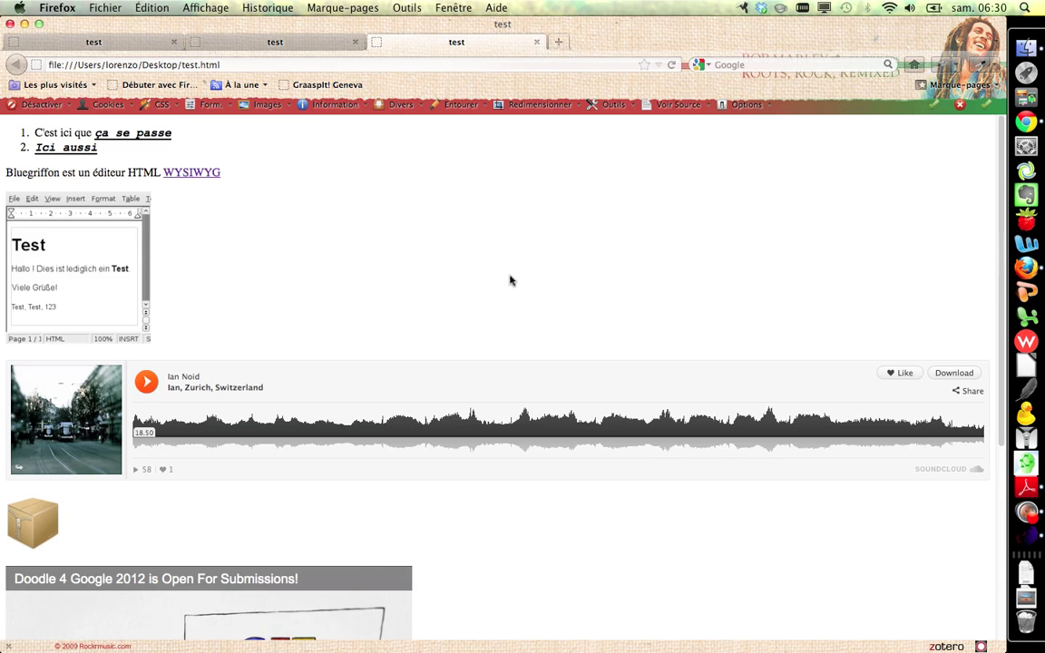
scroll(510, 280, down, 3)
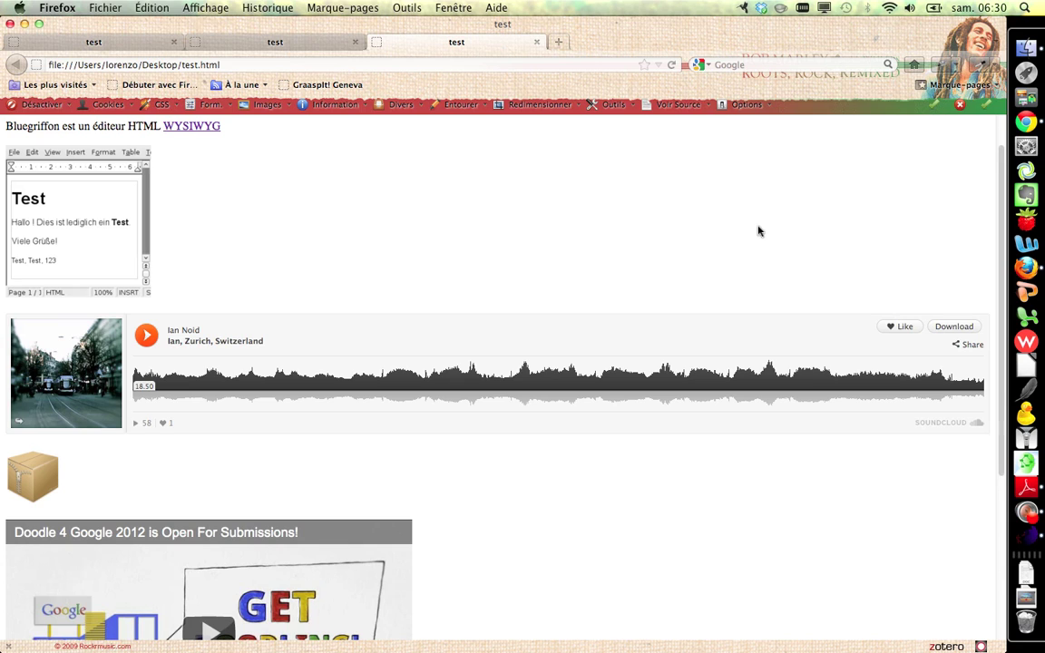
- Switch to BlueGriffon and display the HTML tags in the page view
click(1018, 545)
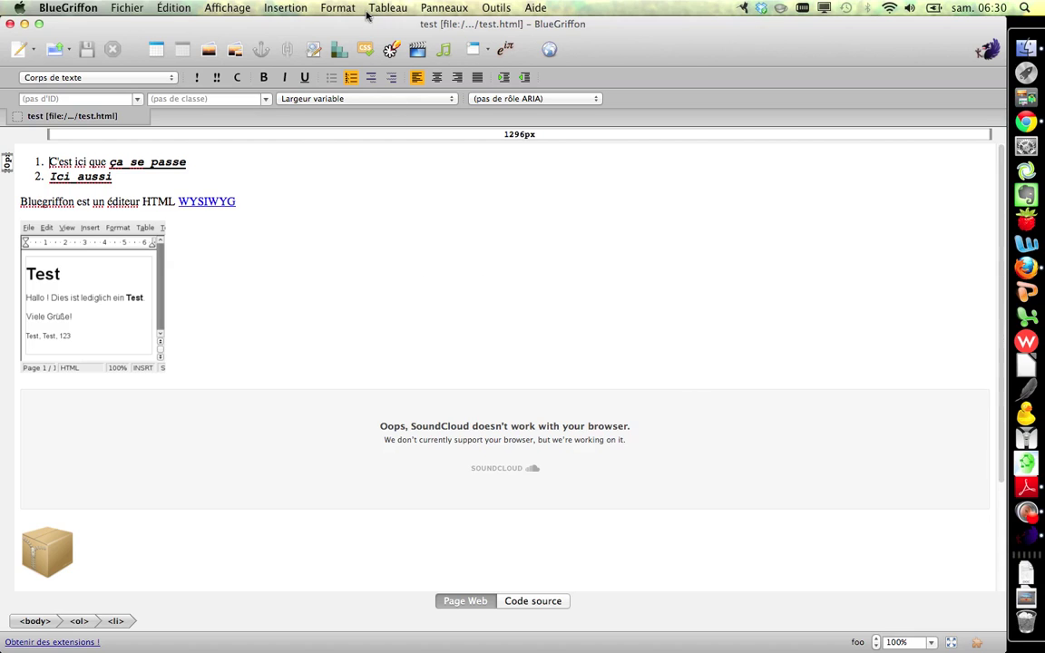
click(497, 8)
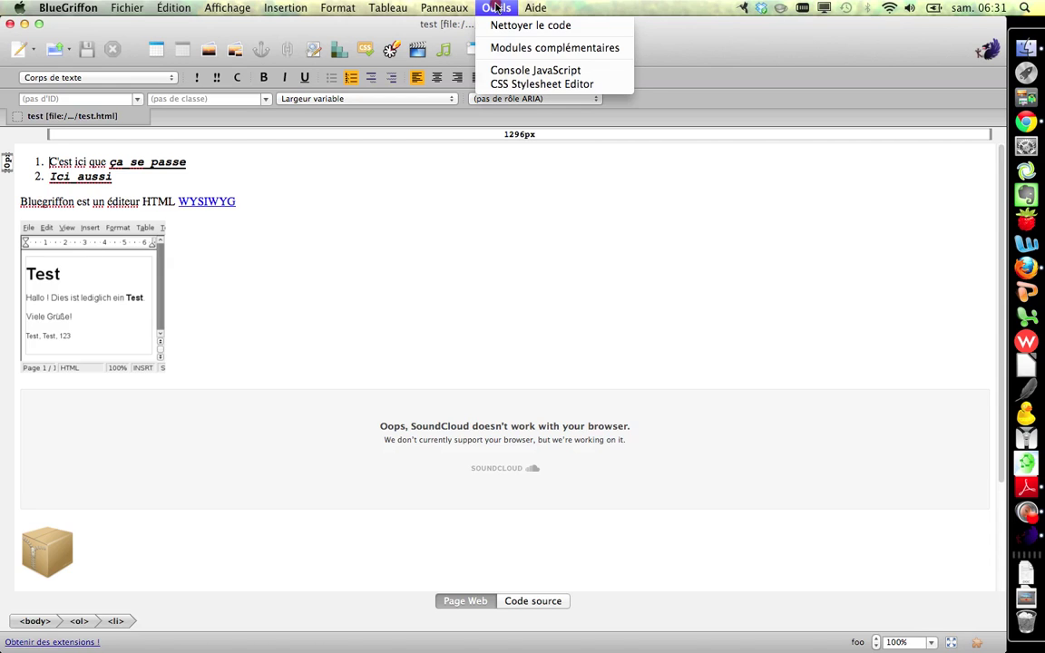
mouse_move(403, 8)
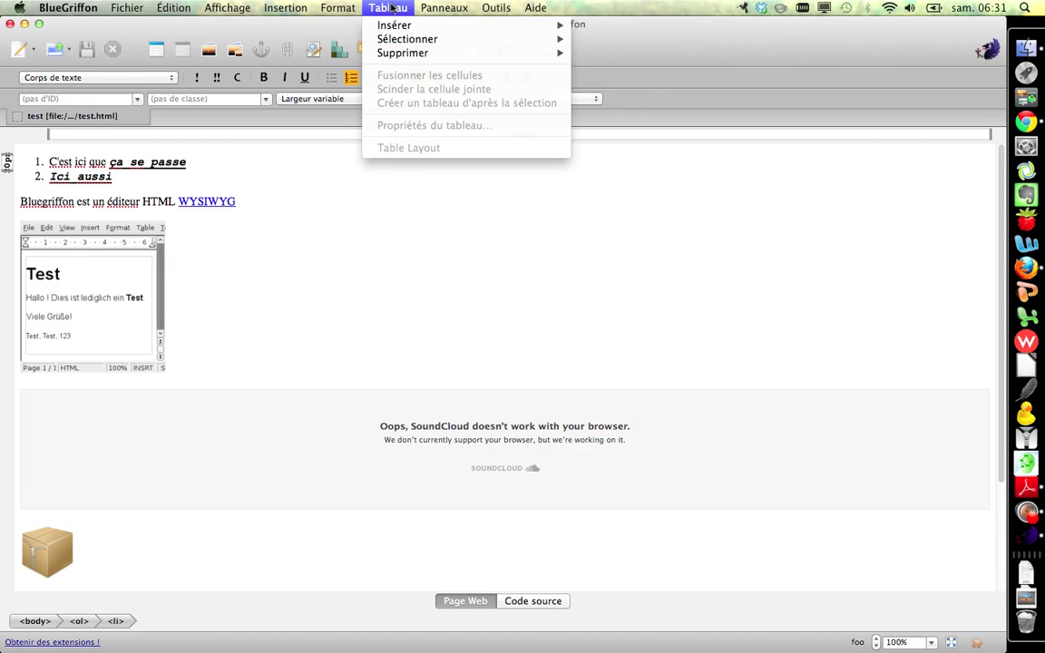
mouse_move(352, 7)
mouse_move(300, 10)
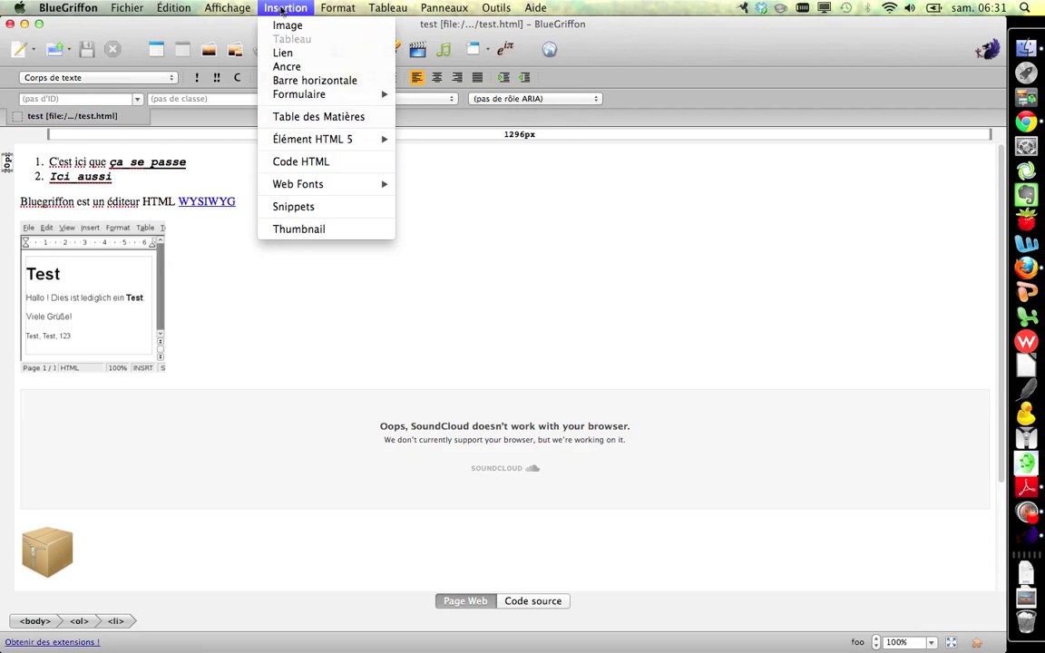
mouse_move(233, 10)
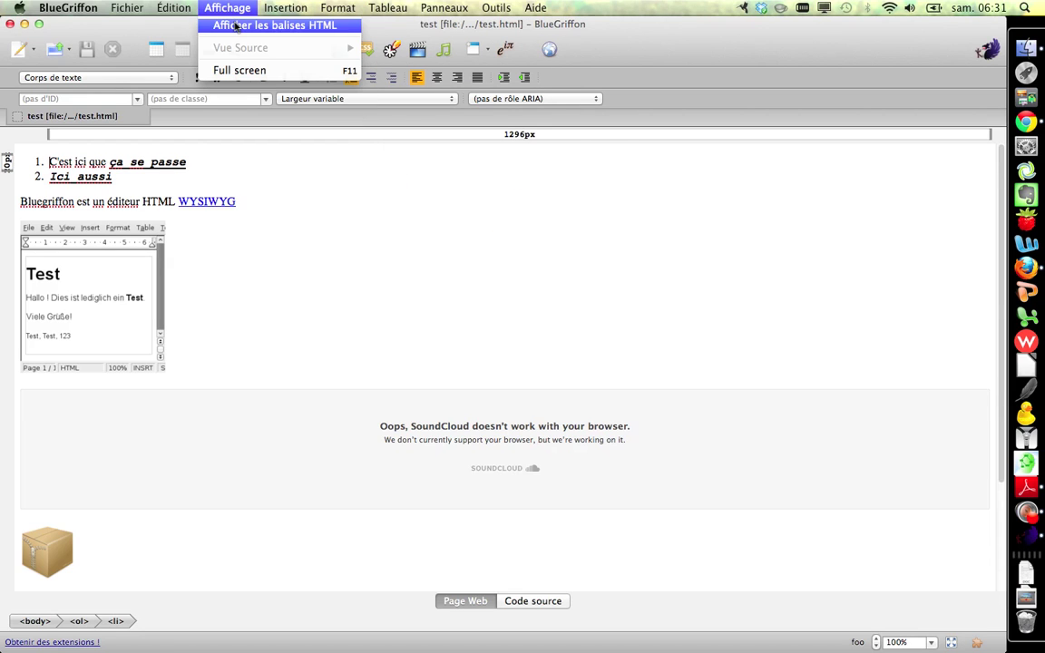
click(212, 24)
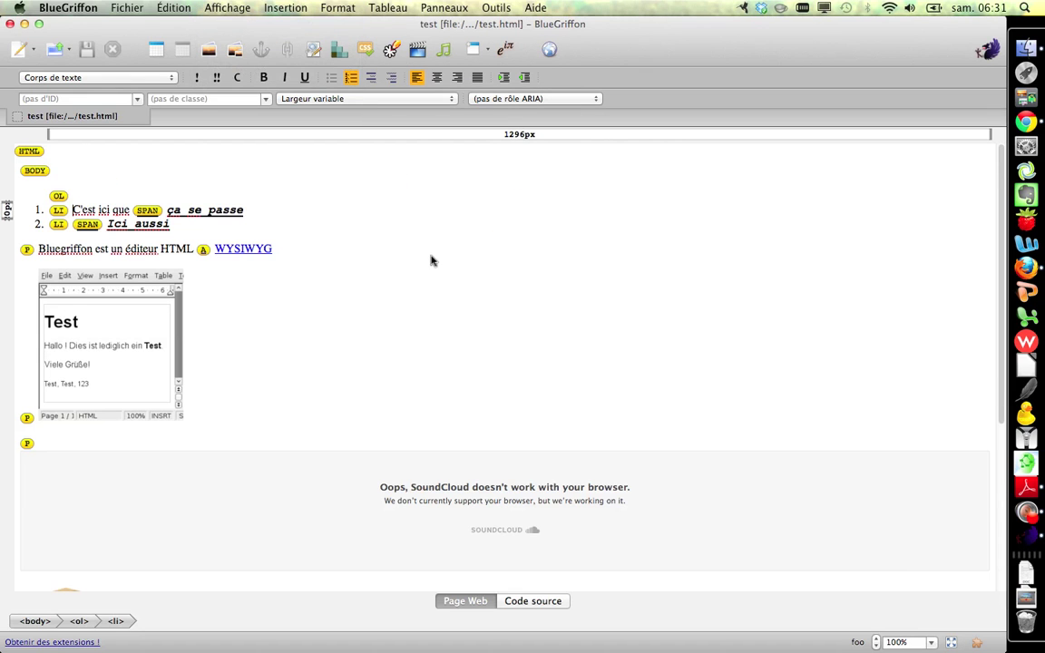
middle_click(433, 295)
click(282, 219)
click(281, 216)
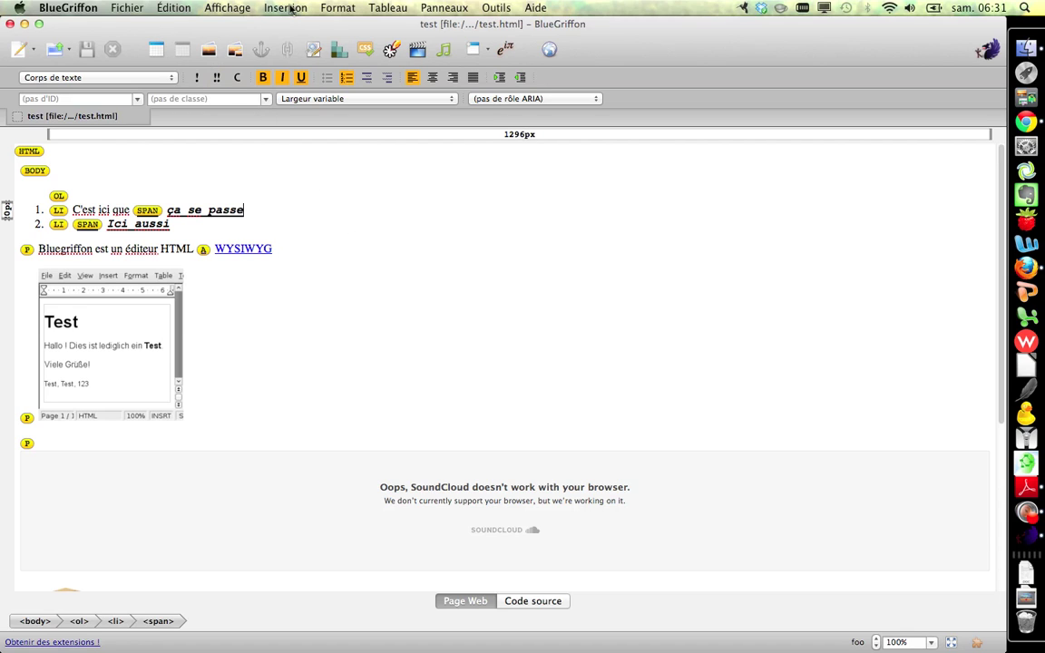
- Set the description in the document properties to "1ère activité du cours"
click(492, 8)
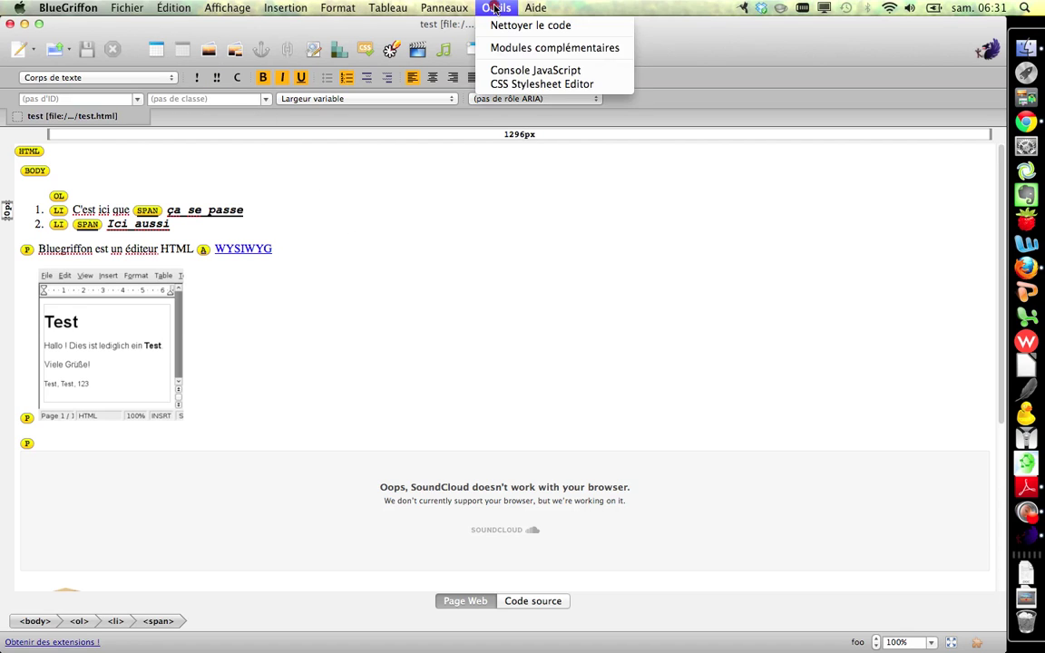
mouse_move(473, 9)
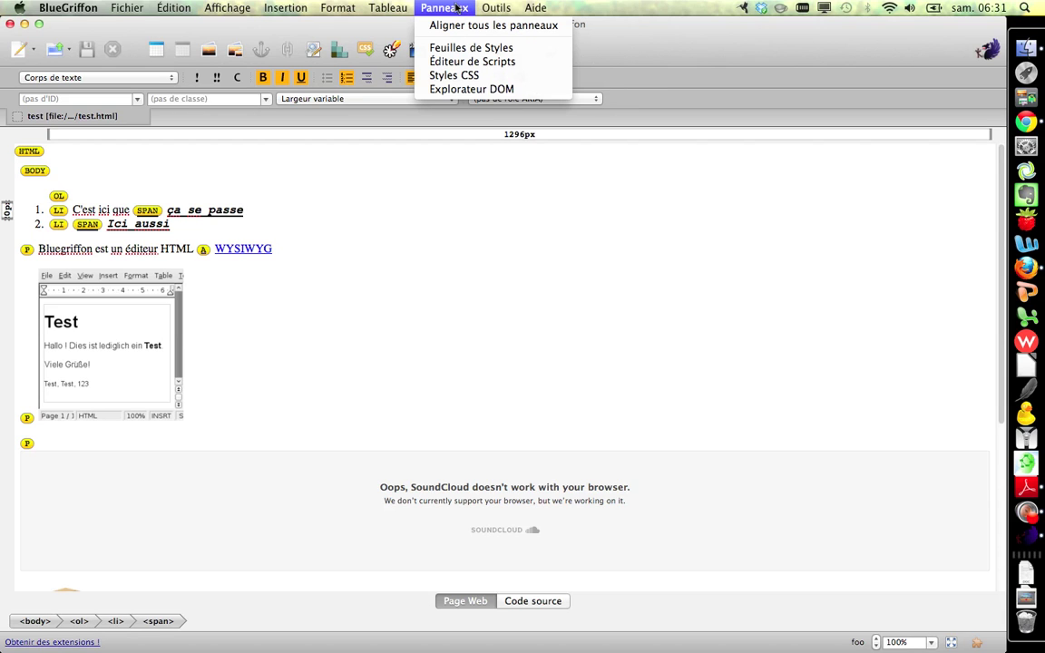
mouse_move(389, 8)
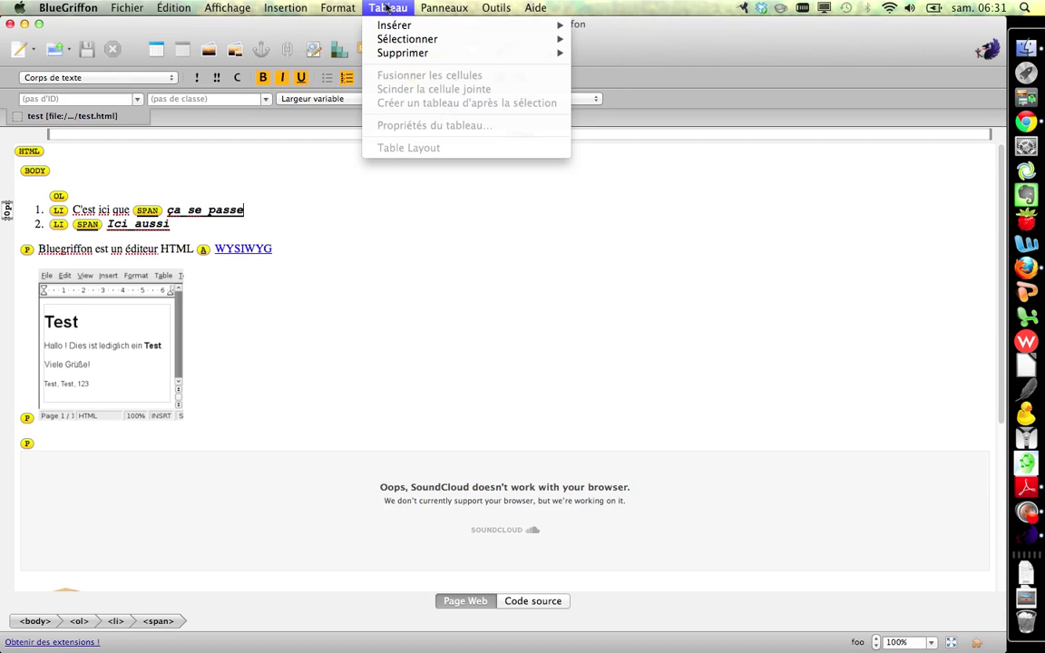
mouse_move(352, 8)
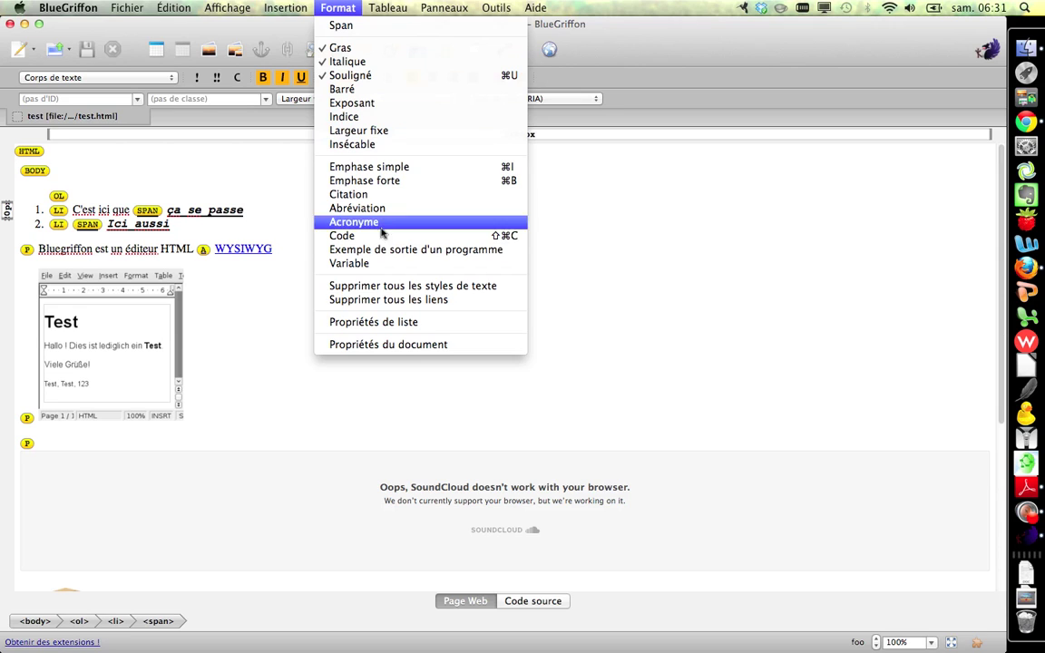
click(423, 345)
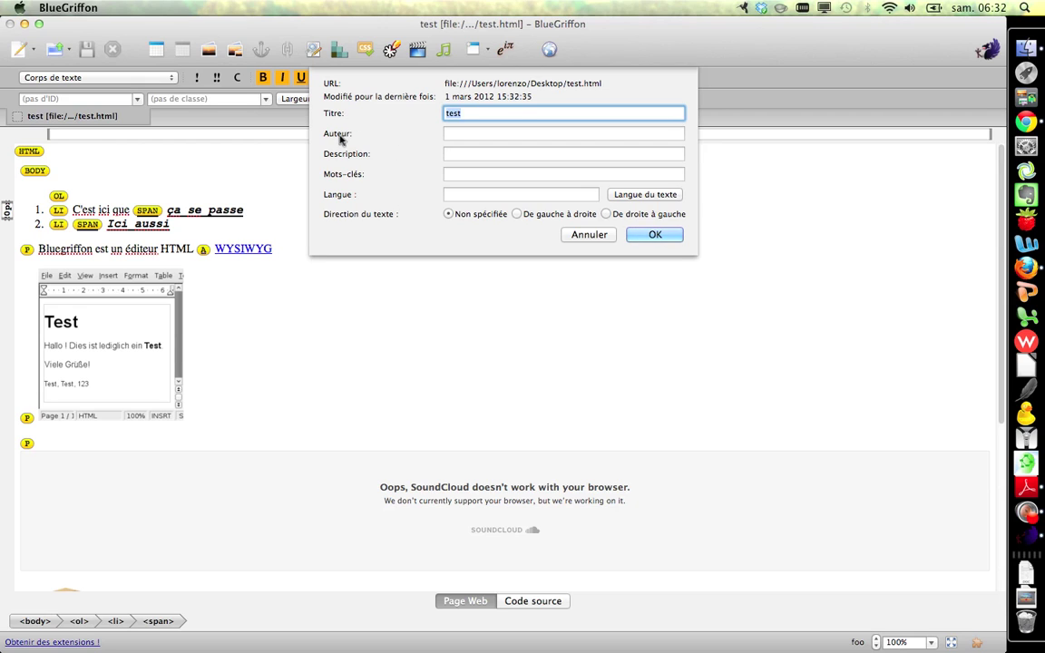
click(457, 133)
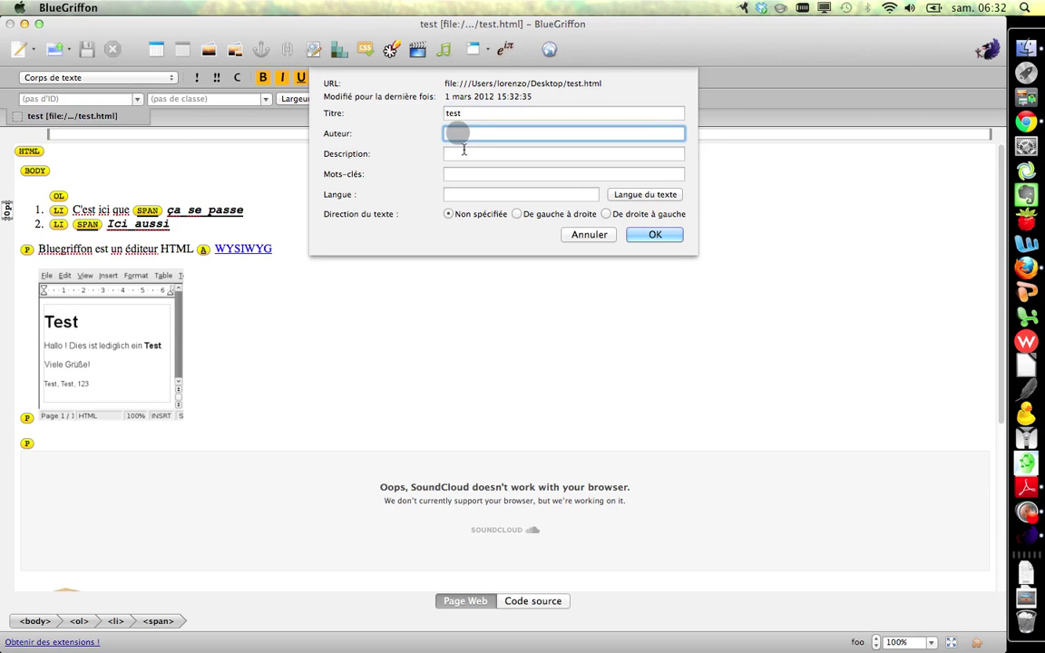
click(462, 154)
click(491, 172)
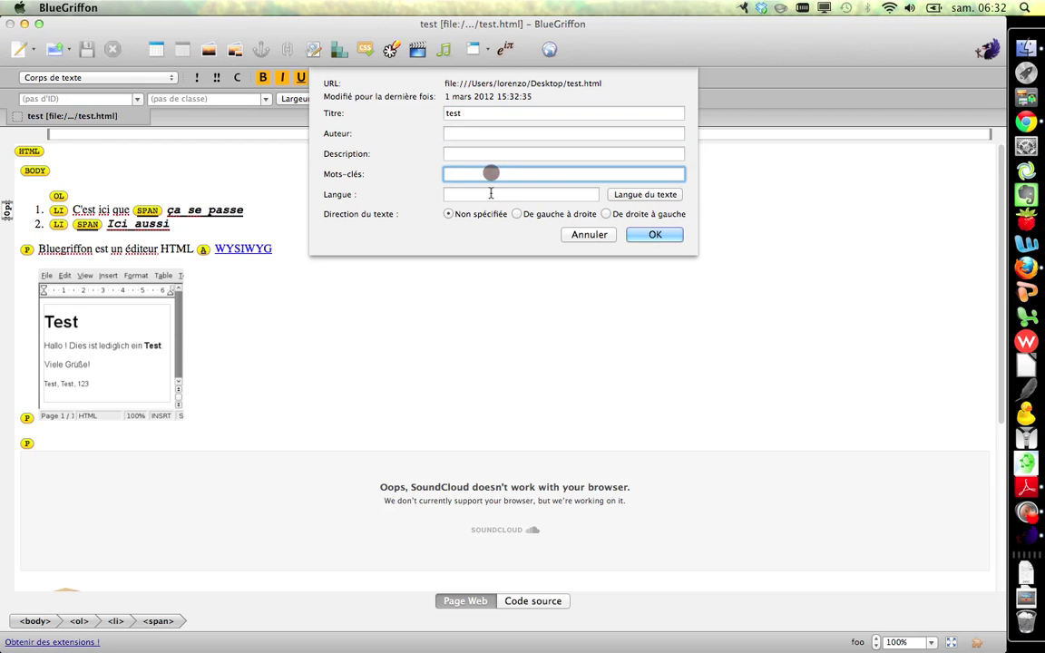
click(490, 194)
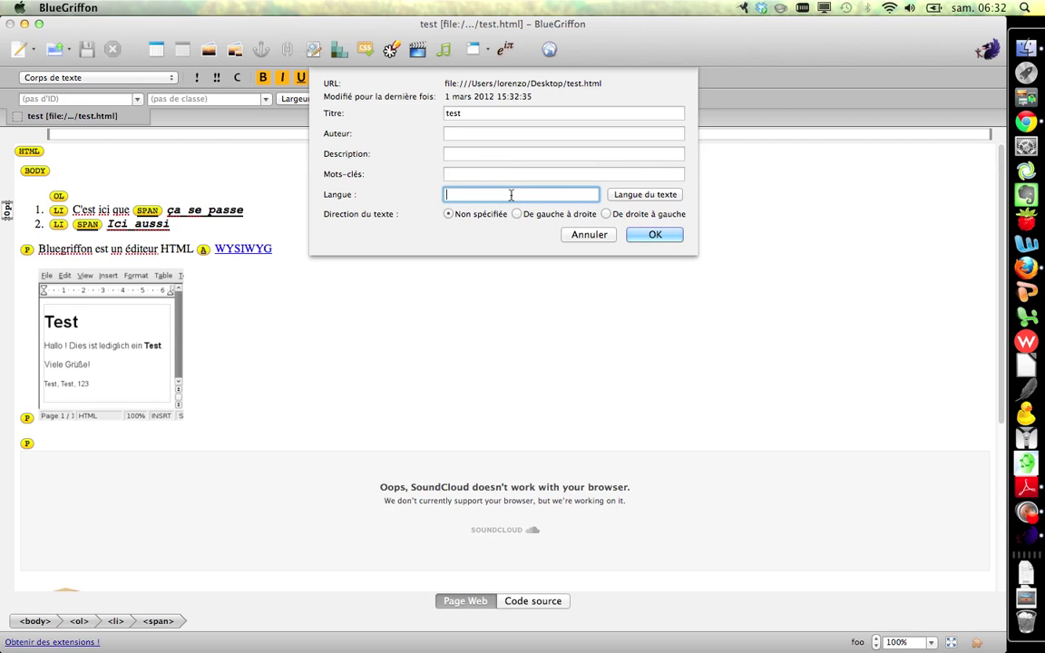
click(481, 154)
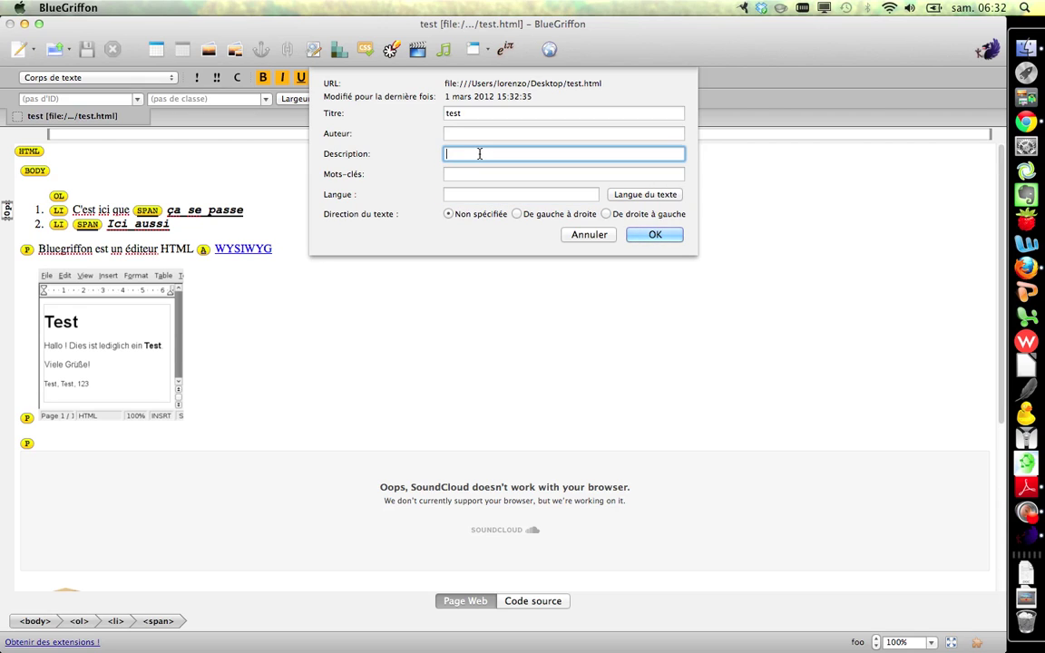
text(1ère activité du cours)
click(650, 237)
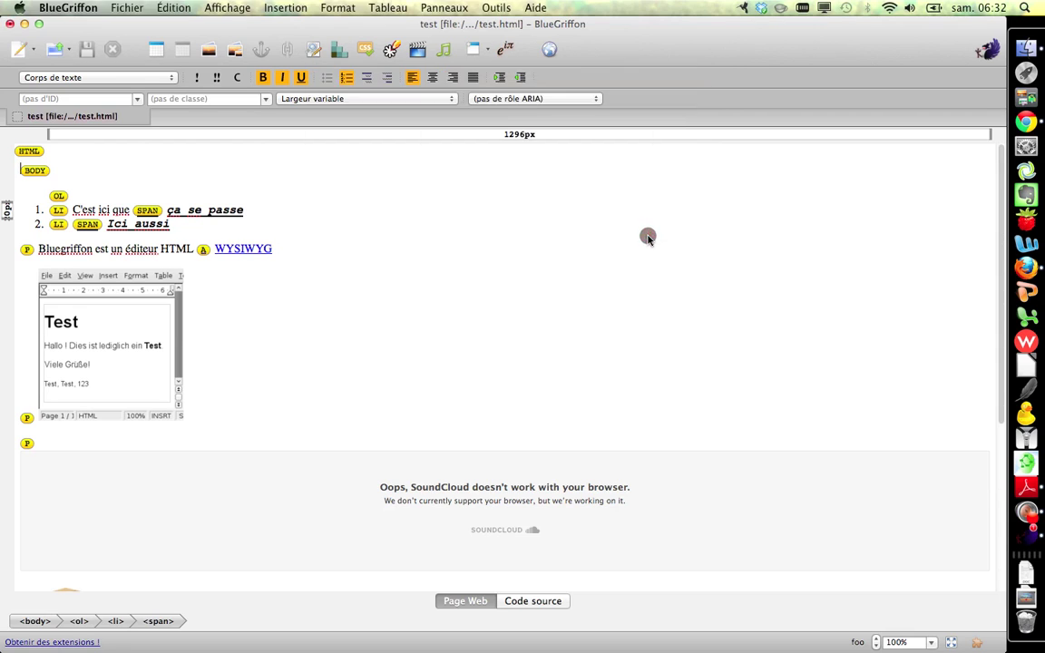
- Examine the head section in the page's source code, highlighting the description meta tag and its content
click(533, 601)
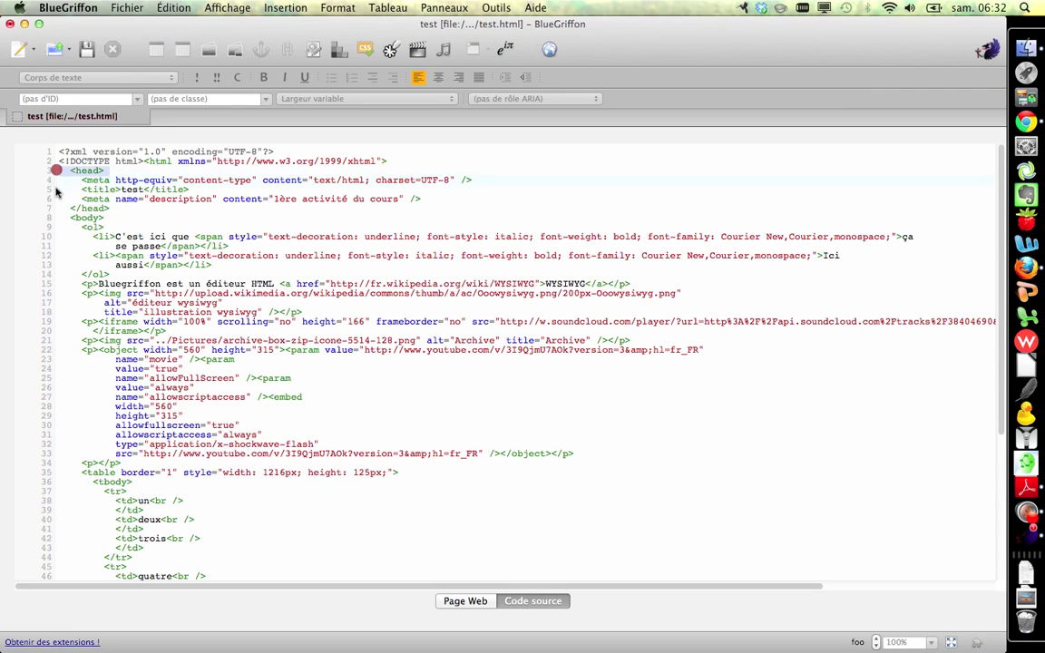
drag(51, 171, 55, 220)
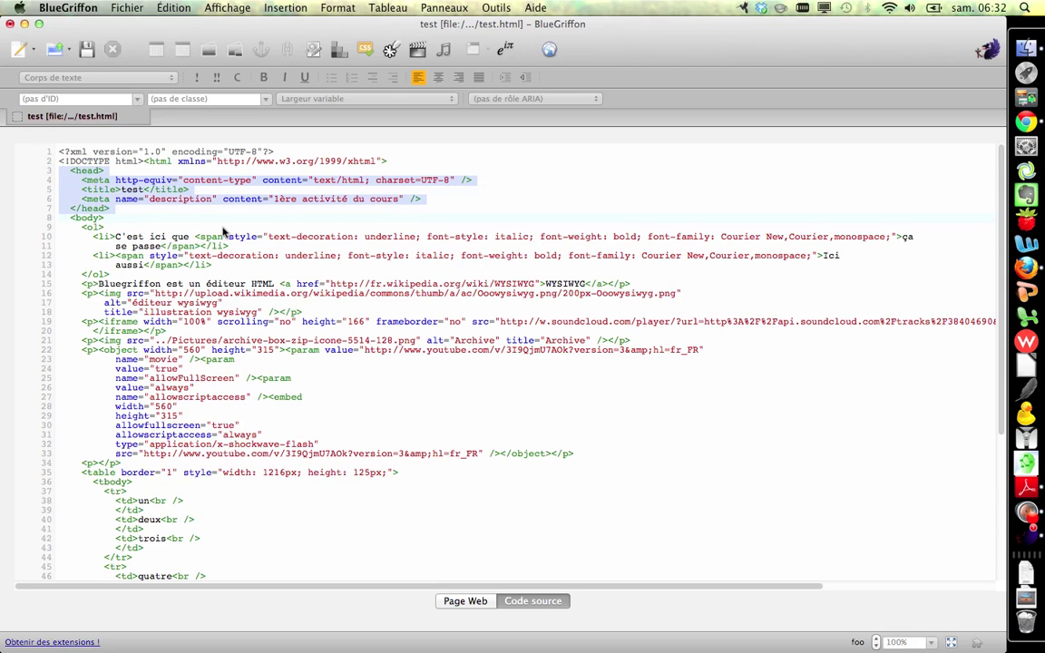
double_click(148, 198)
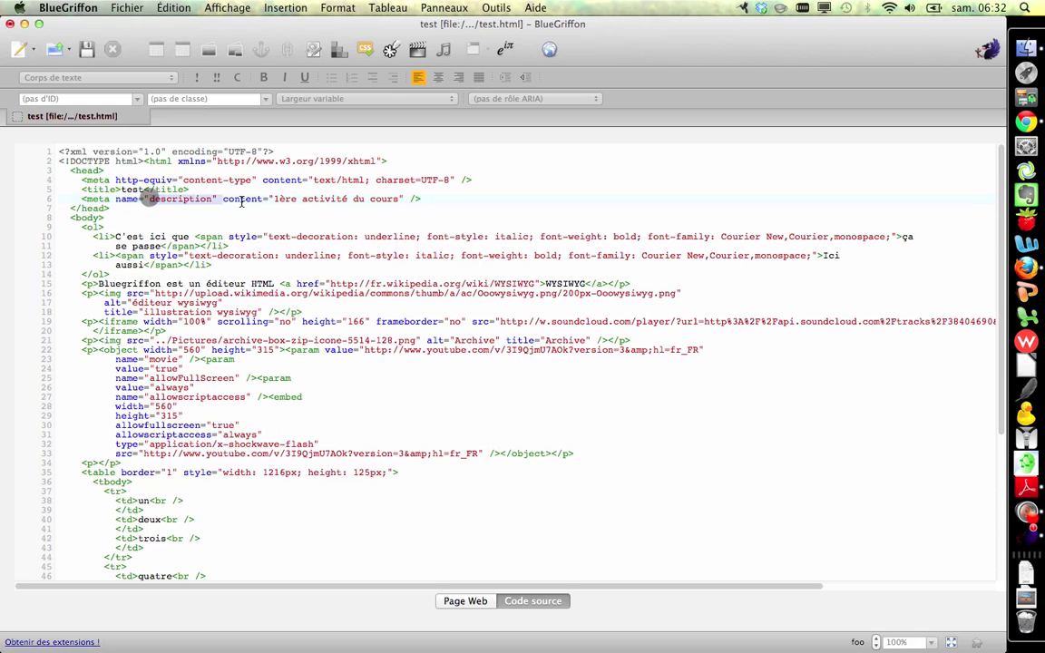
drag(309, 201, 399, 200)
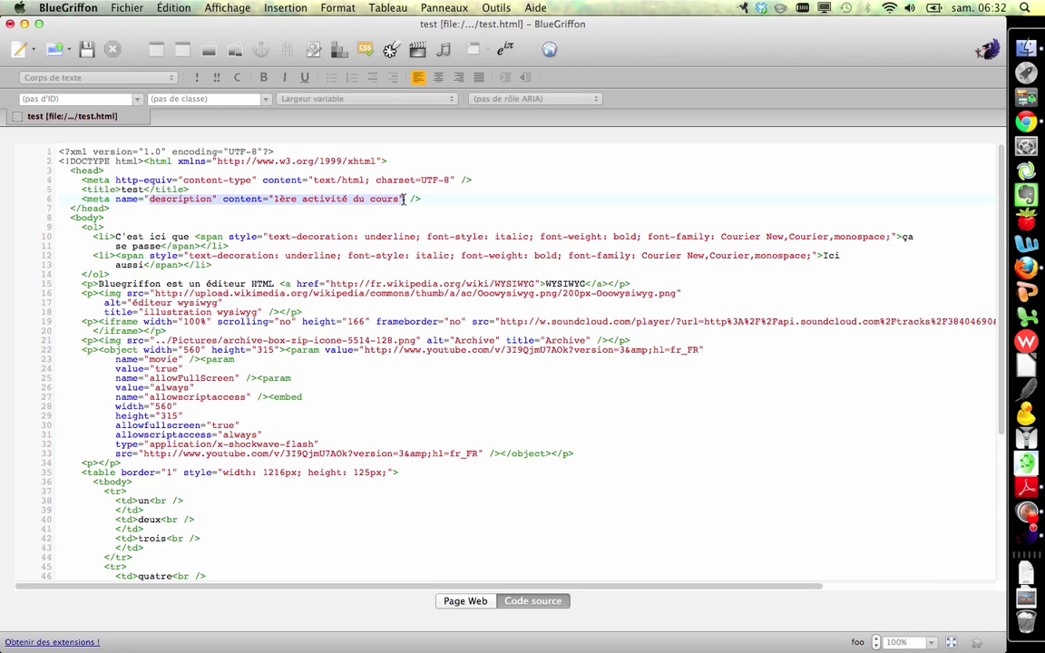